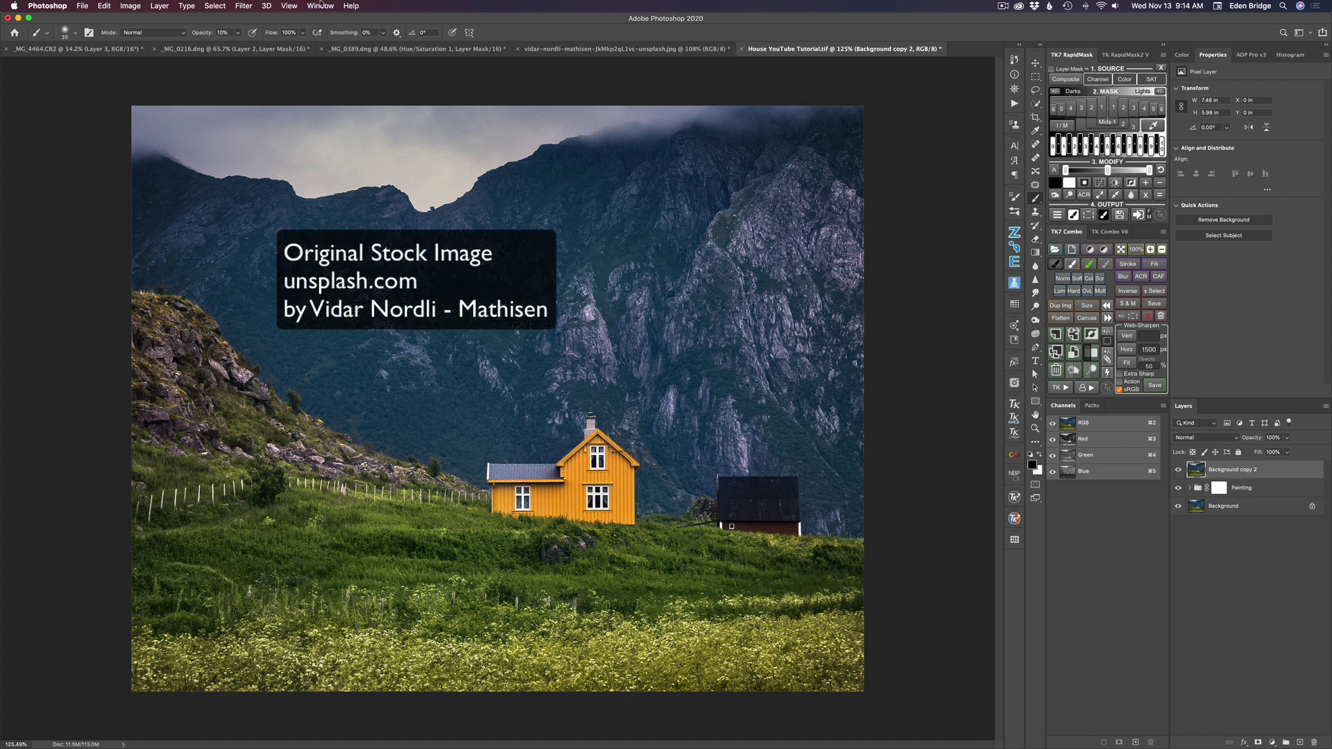
# Send the Background copy 2 layer to Topaz Studio 2 and add the Impression filter.
pyautogui.click(244, 7)
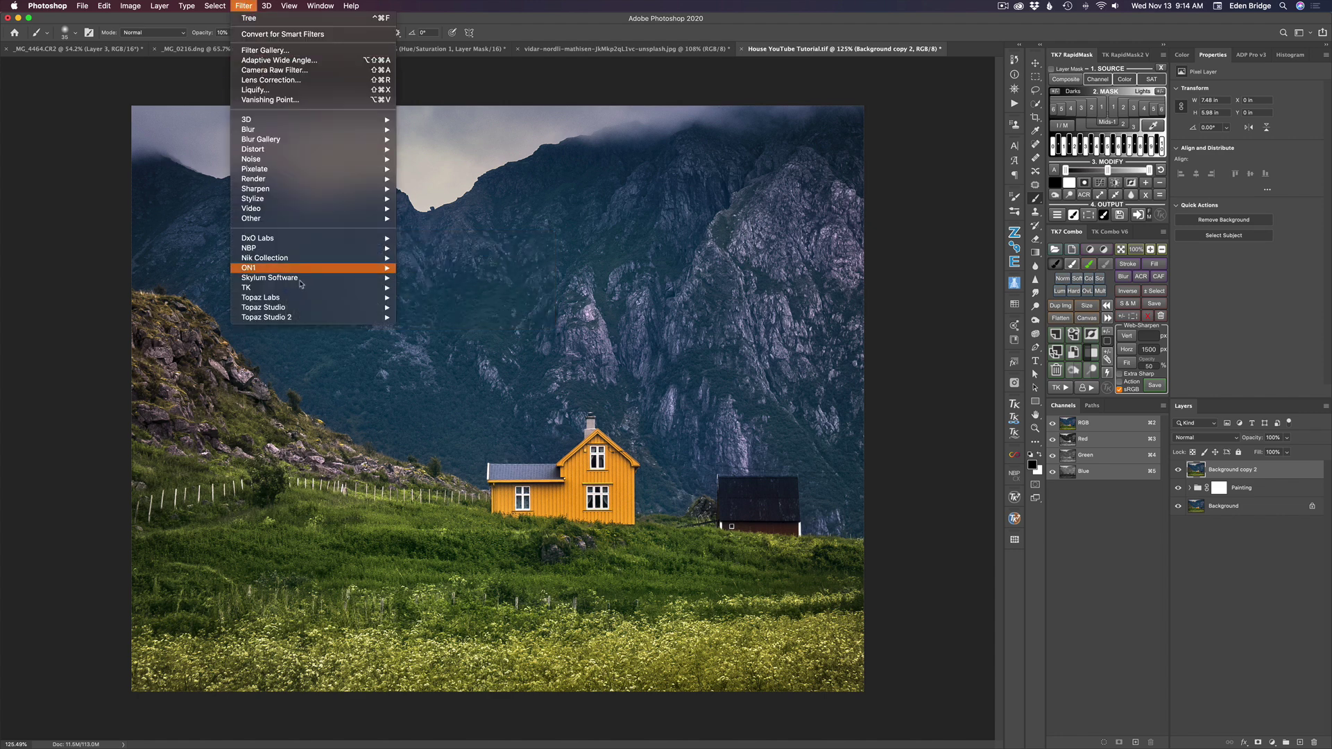
pyautogui.moveTo(347, 317)
pyautogui.click(431, 317)
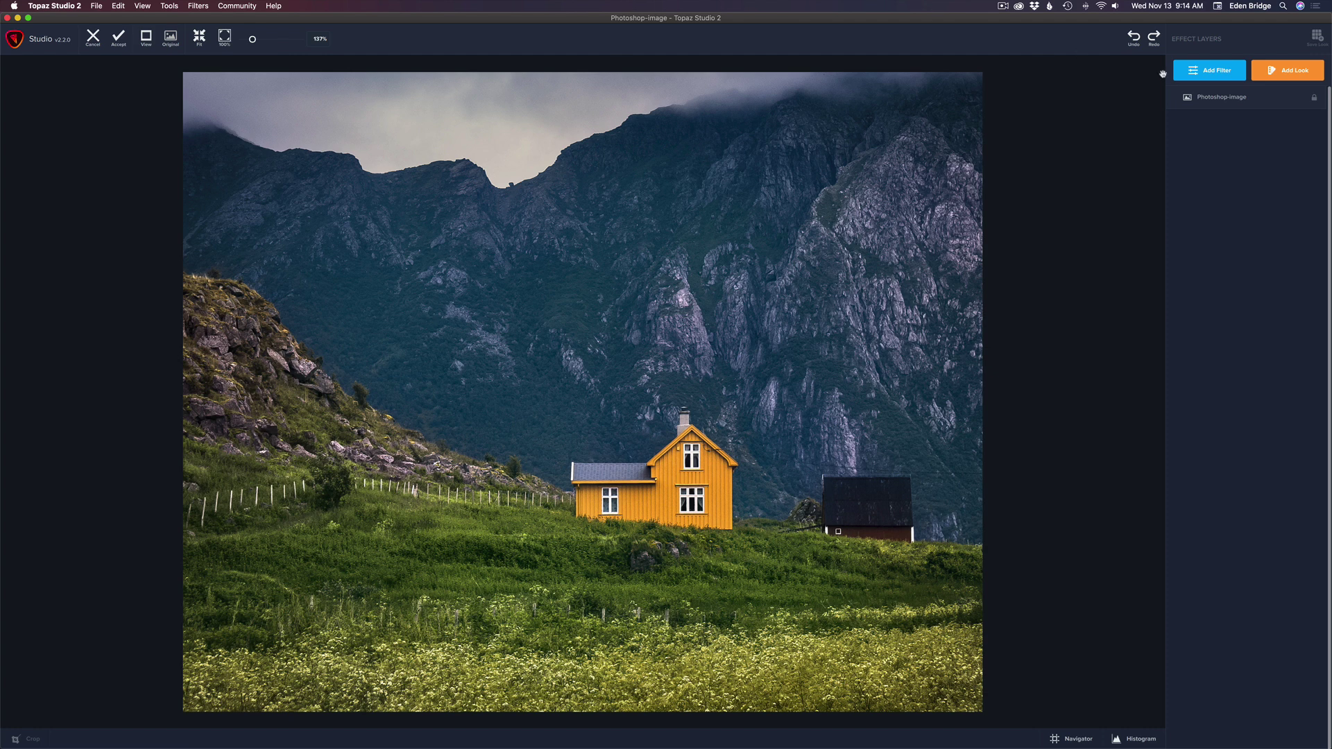
pyautogui.click(1218, 72)
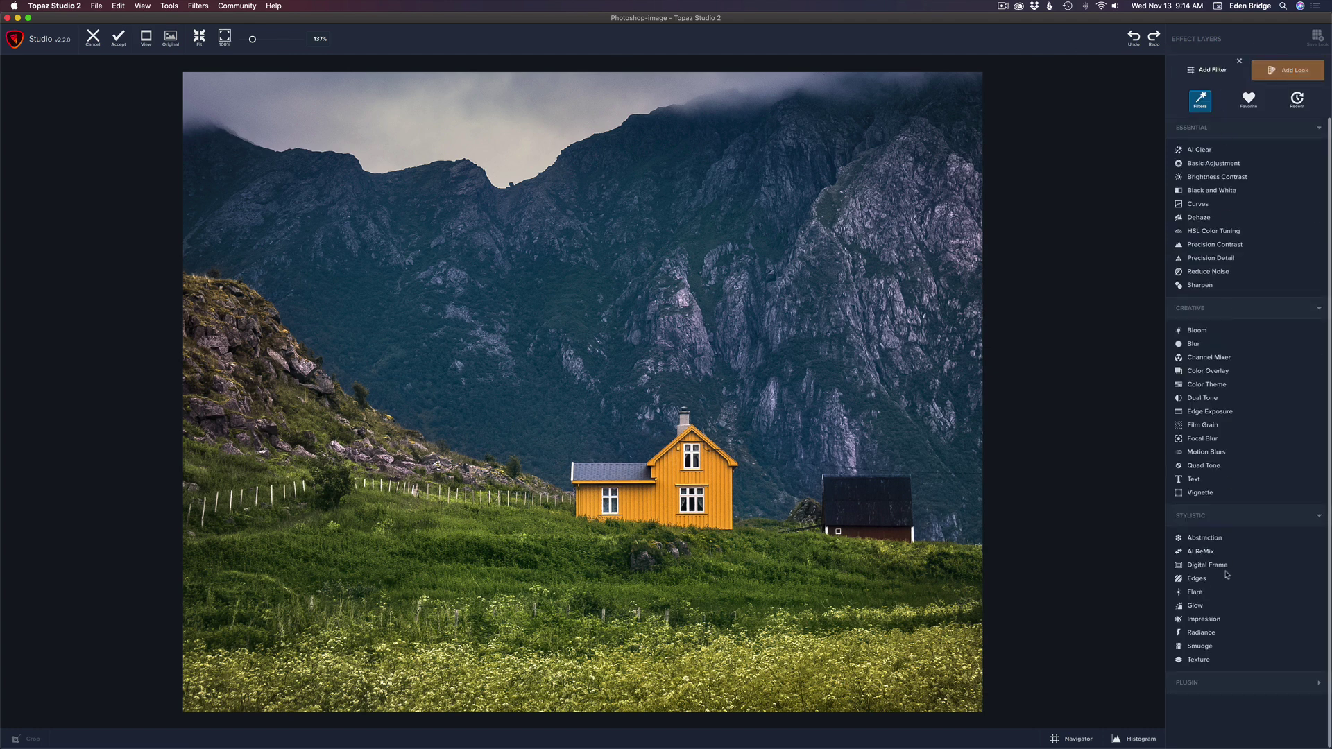
pyautogui.click(1205, 619)
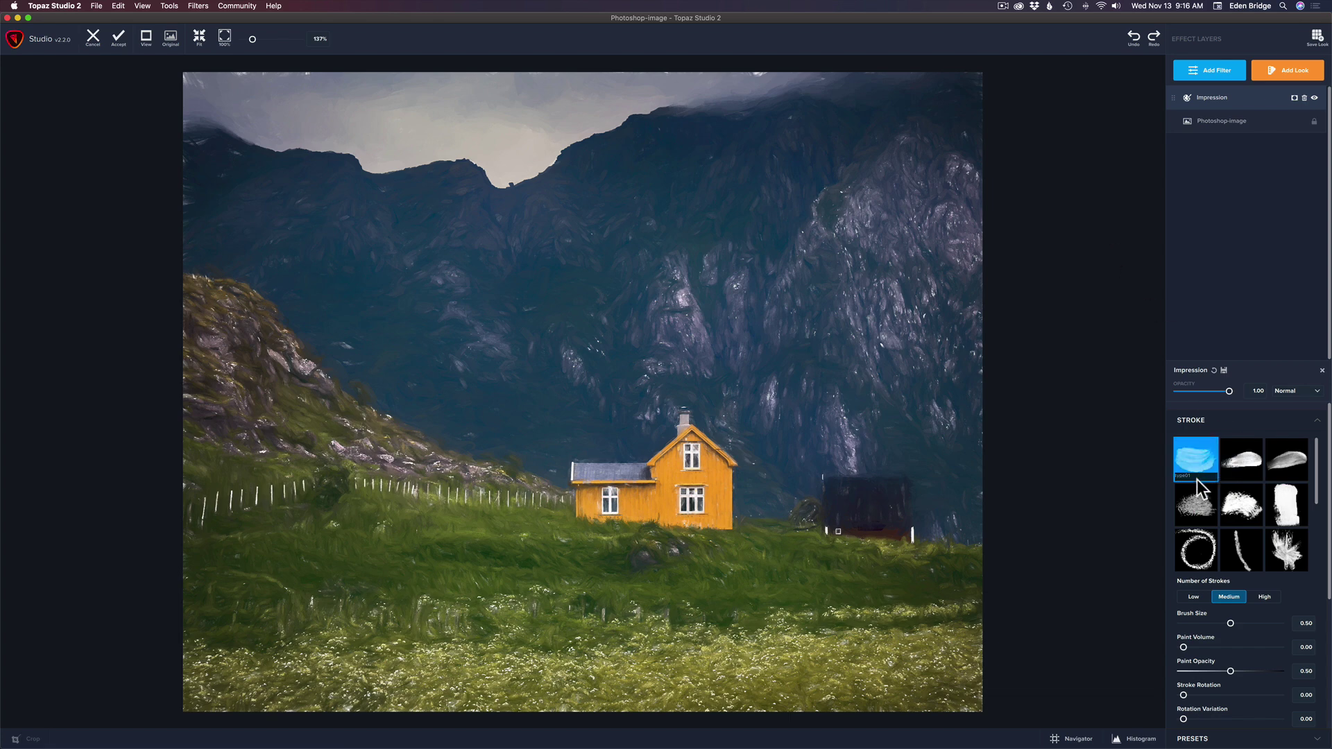
# Choose the thin curved brush stroke for Impression and set the texture's background type to Original.
pyautogui.scroll(-2, 1195, 495)
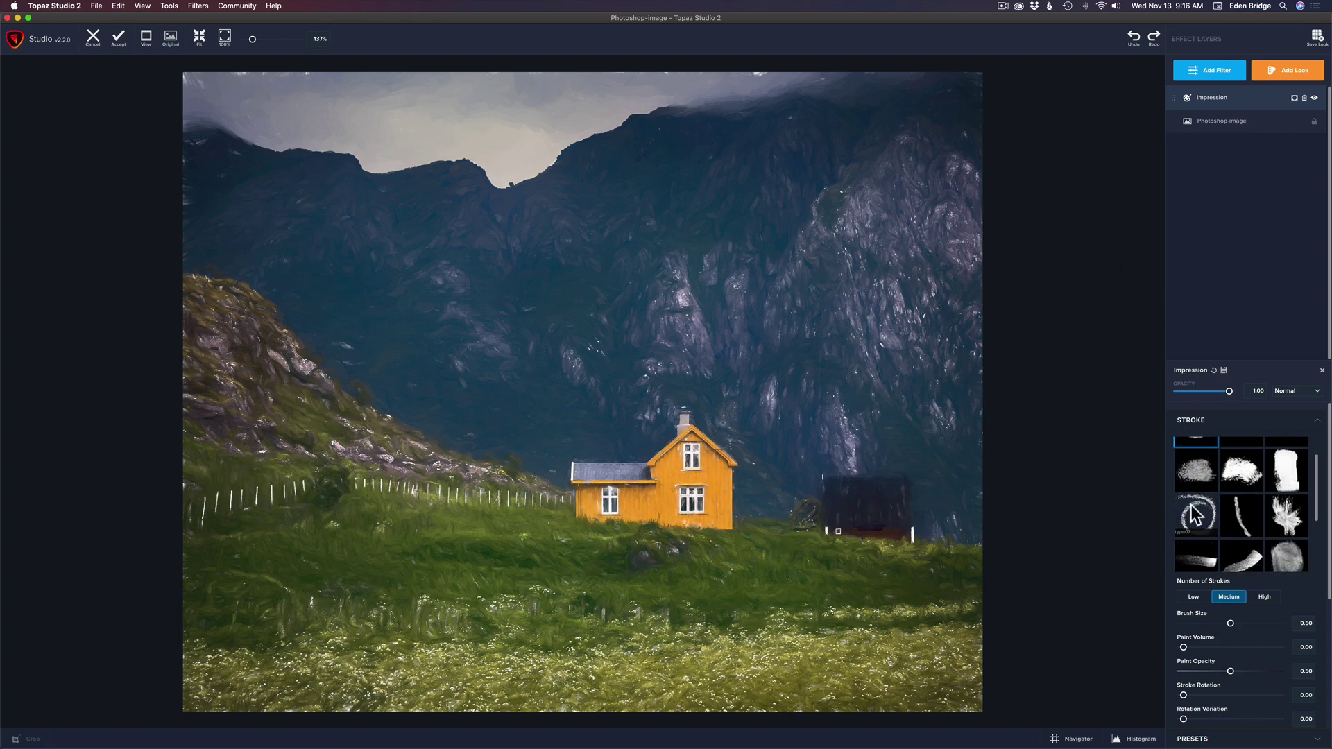
pyautogui.click(1241, 512)
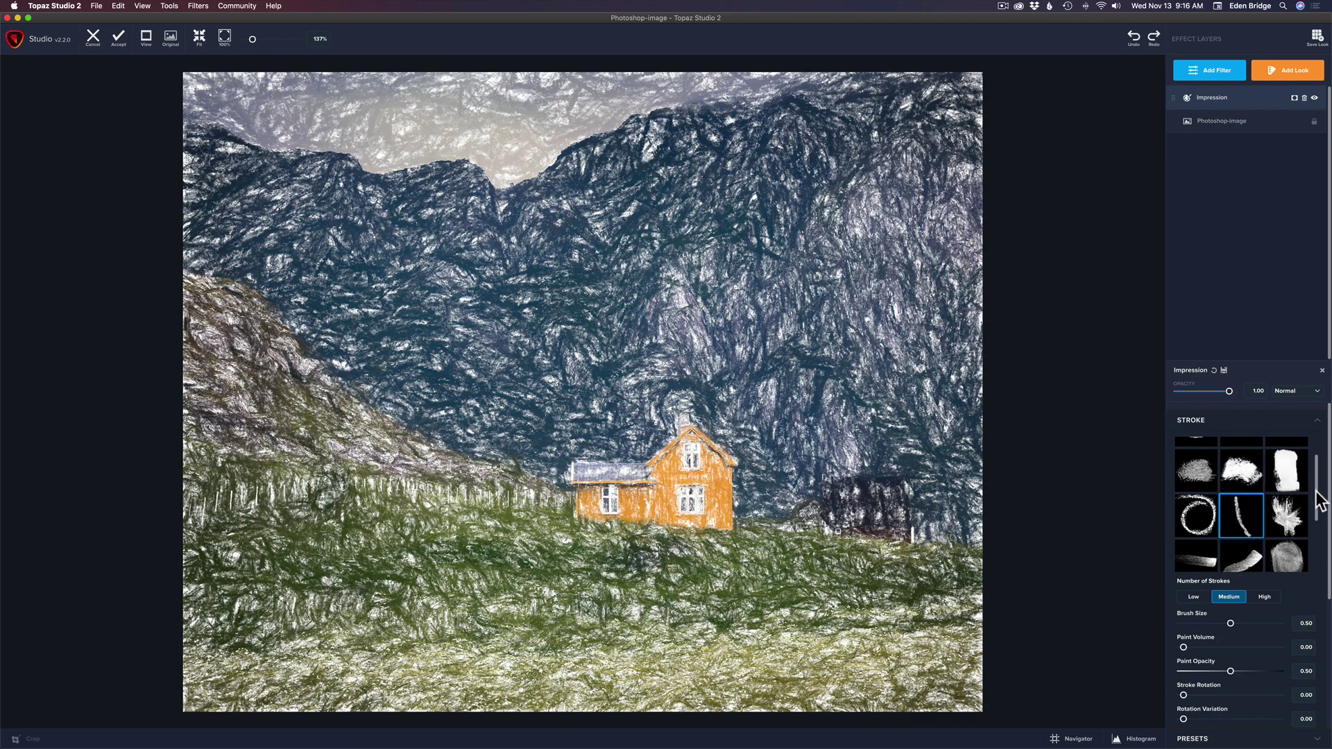
pyautogui.moveTo(1329, 501); pyautogui.dragTo(1330, 667)
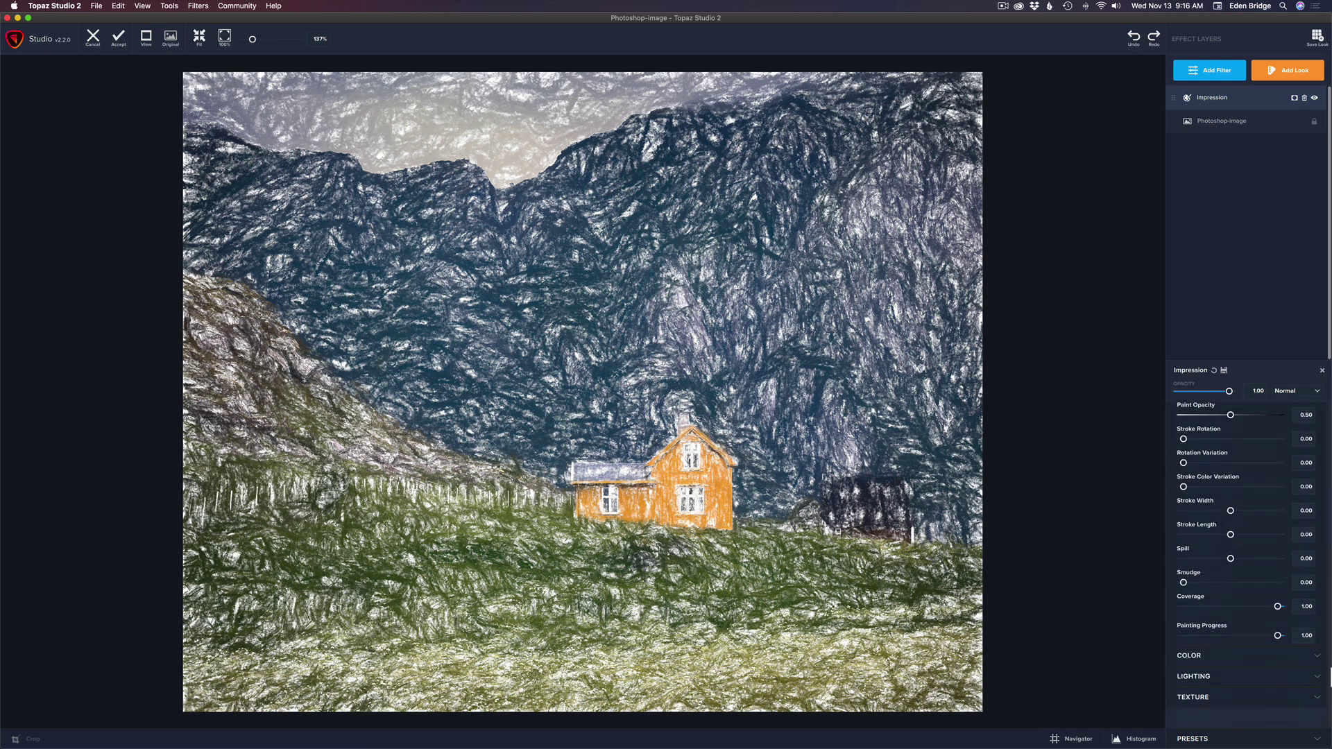
pyautogui.click(1218, 698)
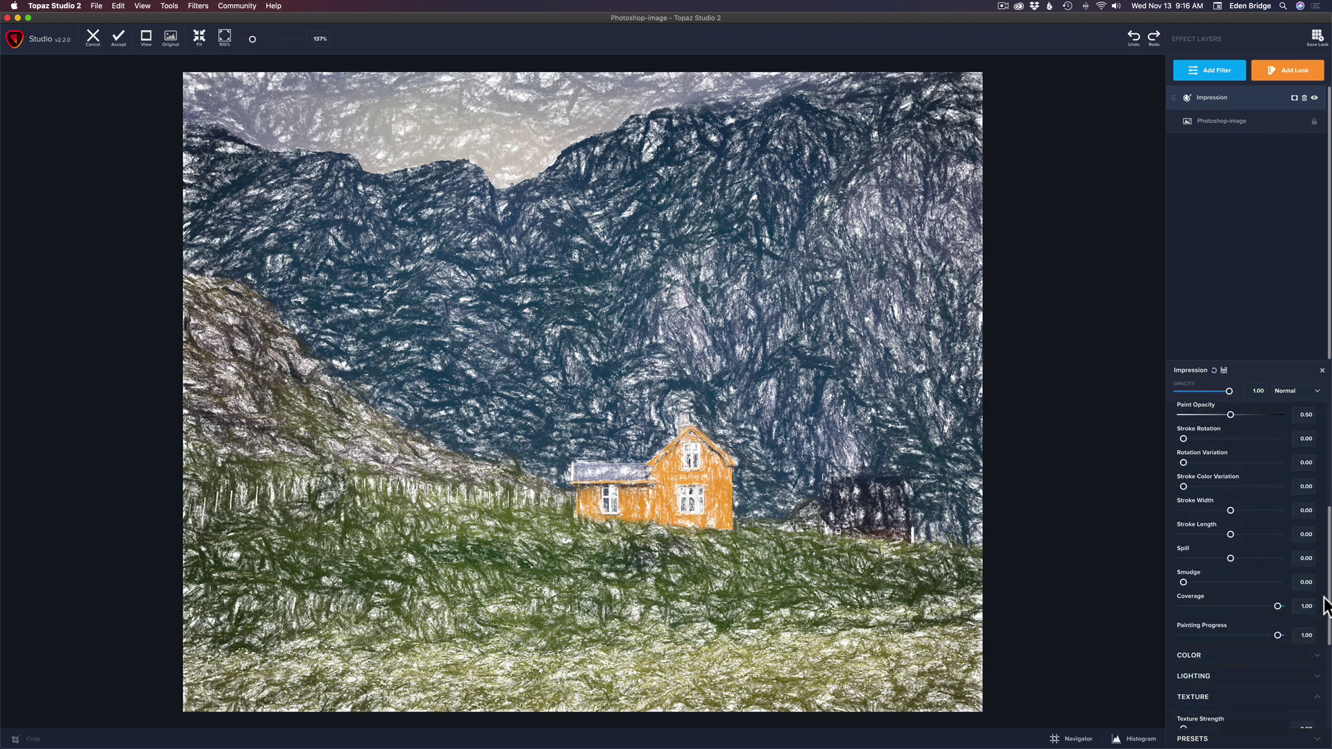
pyautogui.moveTo(1330, 595); pyautogui.dragTo(1330, 714)
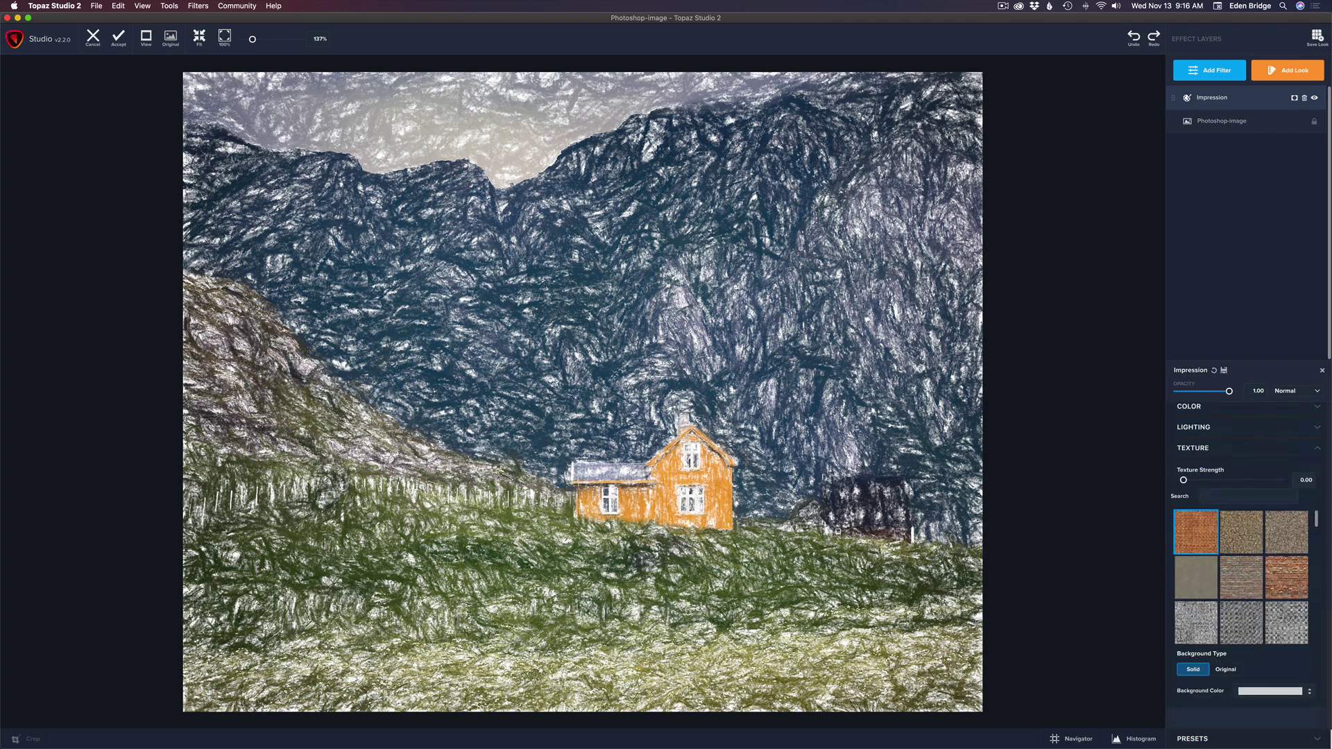
pyautogui.click(1226, 667)
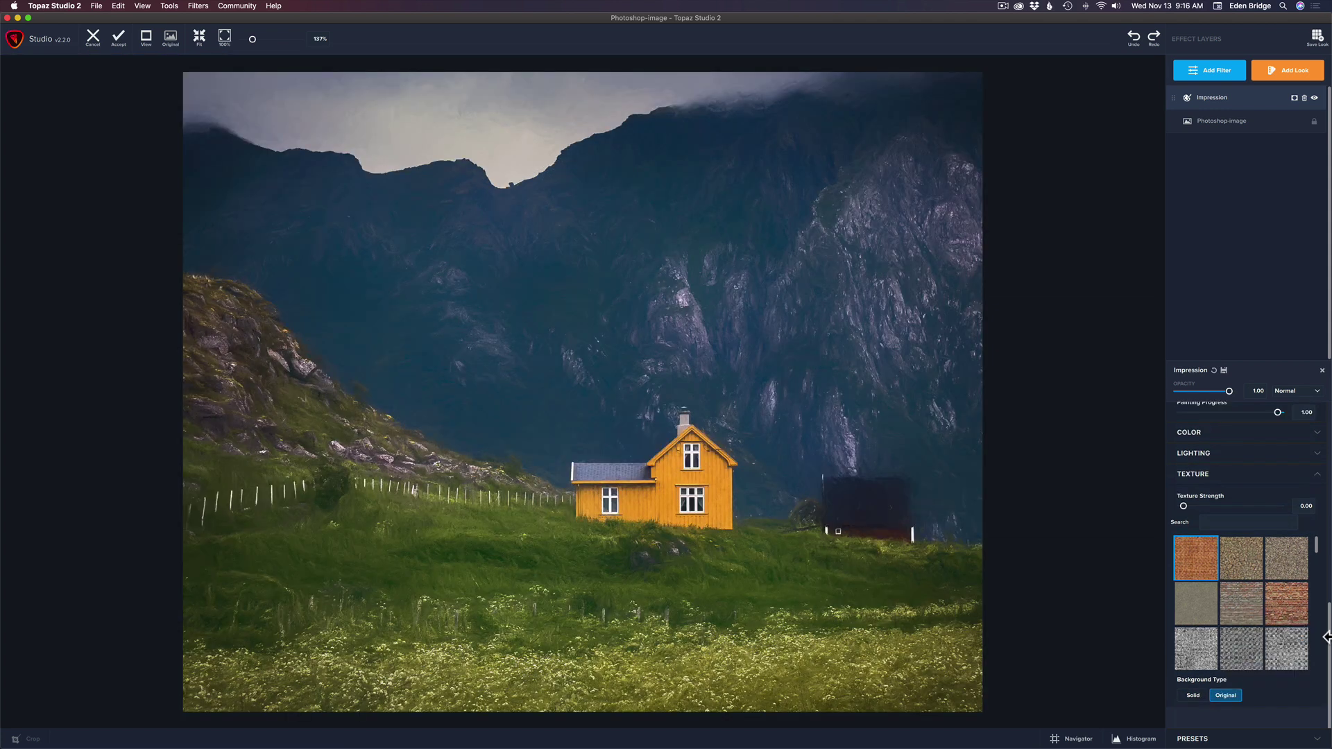
# Set the stroke's Paint Volume to 0.37, Stroke Width to 0.61 and Stroke Length to -0.22.
pyautogui.moveTo(1328, 638); pyautogui.dragTo(1329, 409)
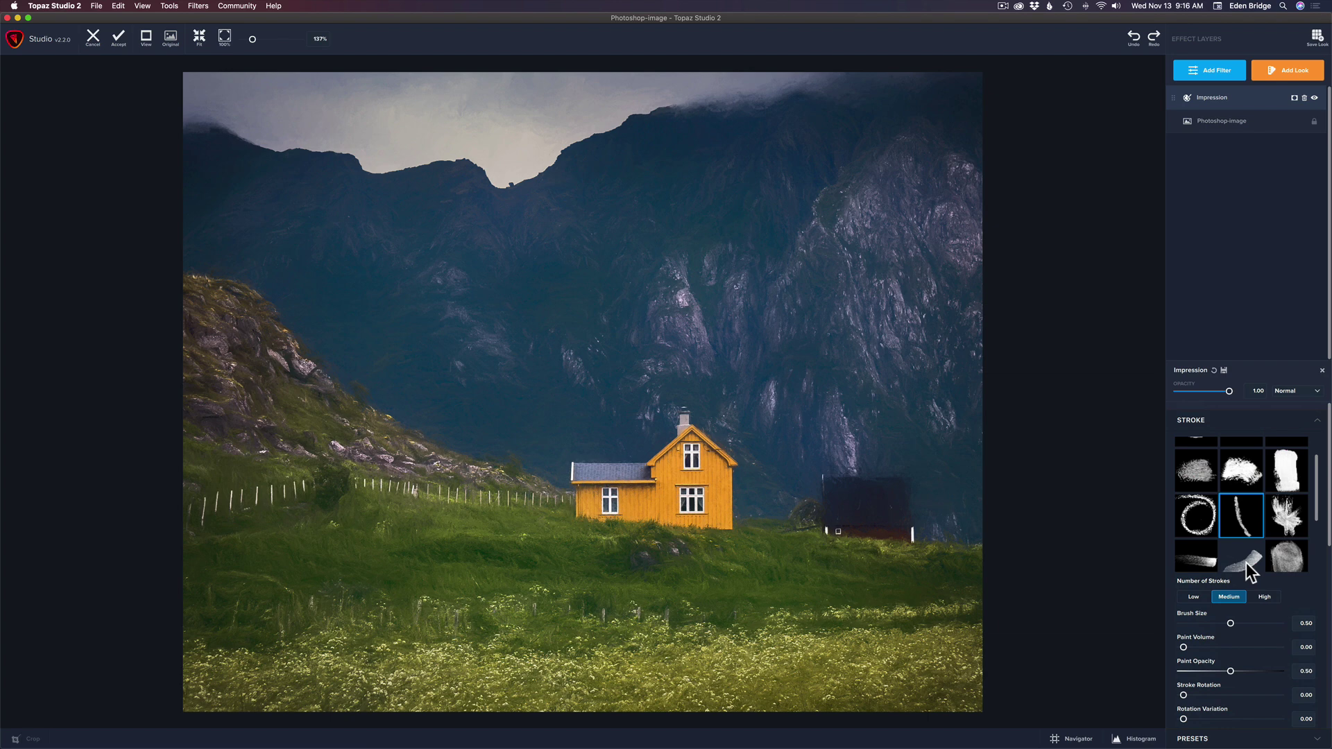
pyautogui.scroll(-1, 1230, 552)
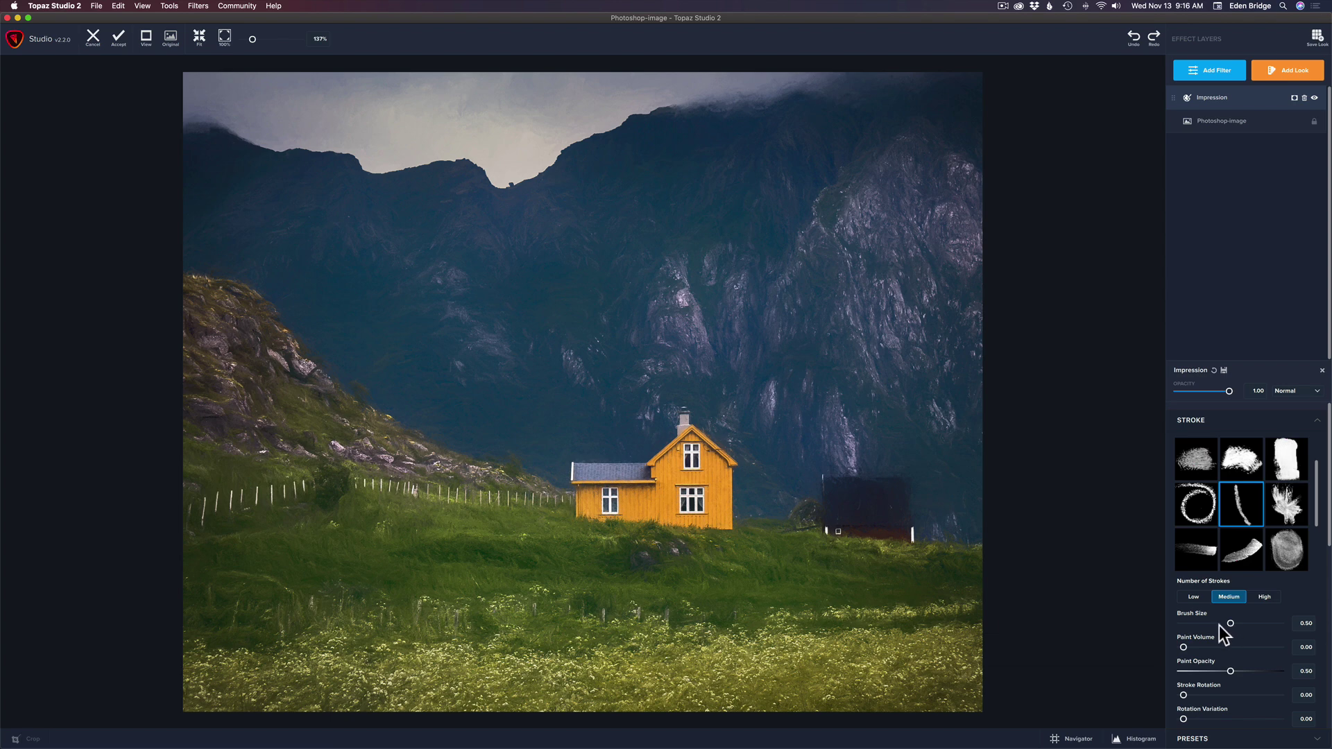
pyautogui.moveTo(1183, 646); pyautogui.dragTo(1218, 644)
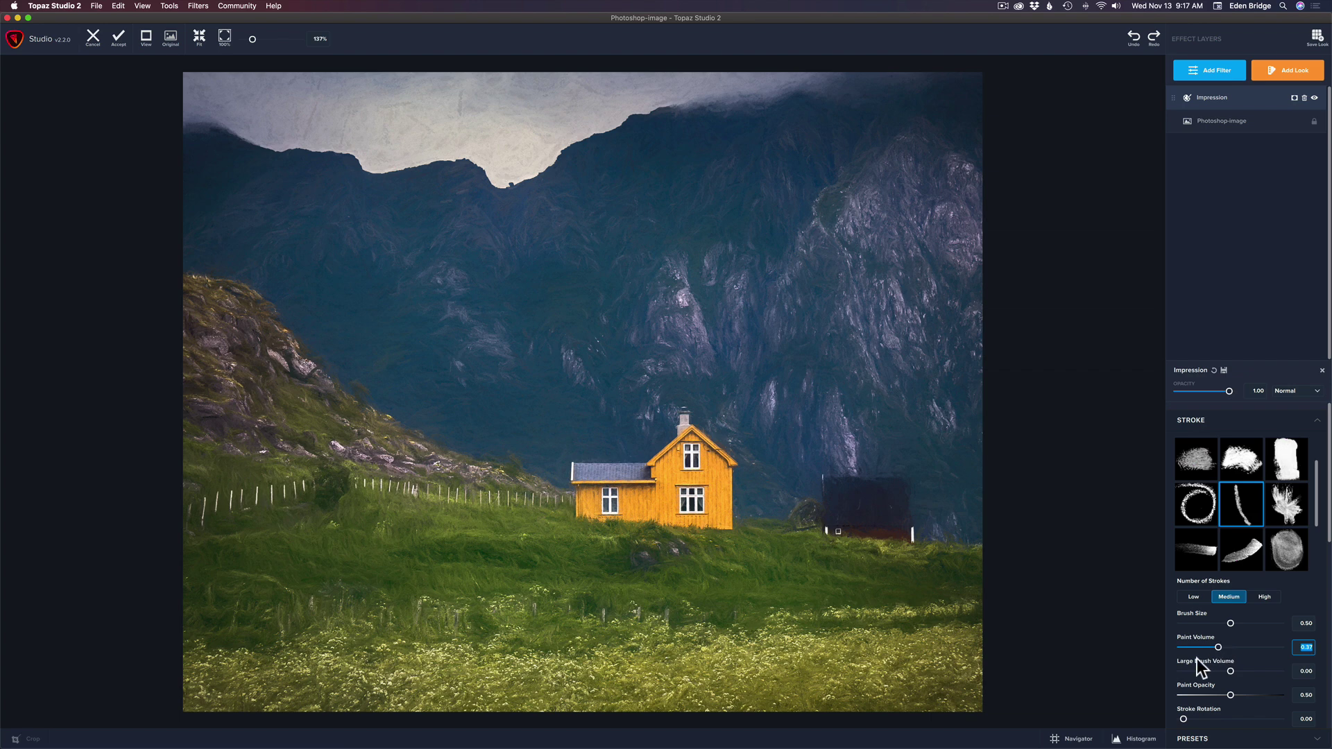
pyautogui.scroll(-5, 1212, 665)
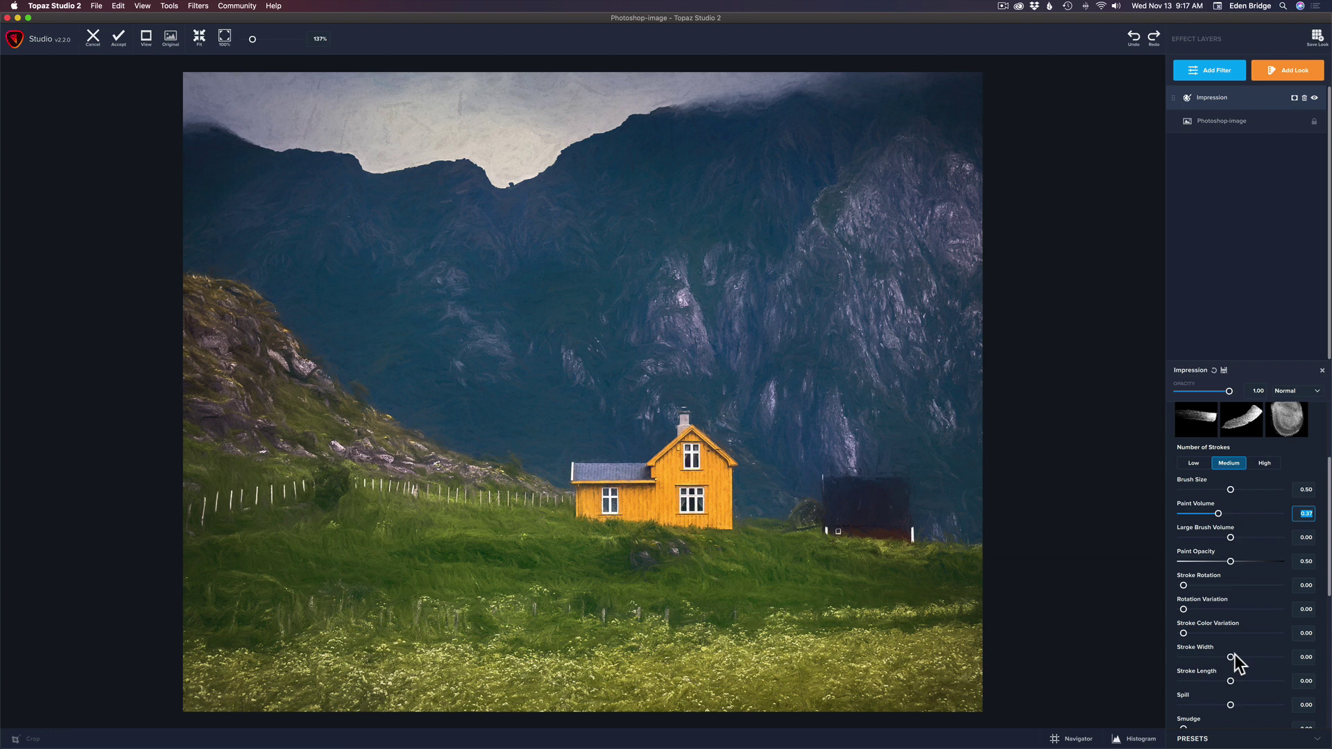
pyautogui.moveTo(1232, 656); pyautogui.dragTo(1259, 653)
pyautogui.moveTo(1230, 680); pyautogui.dragTo(1219, 676)
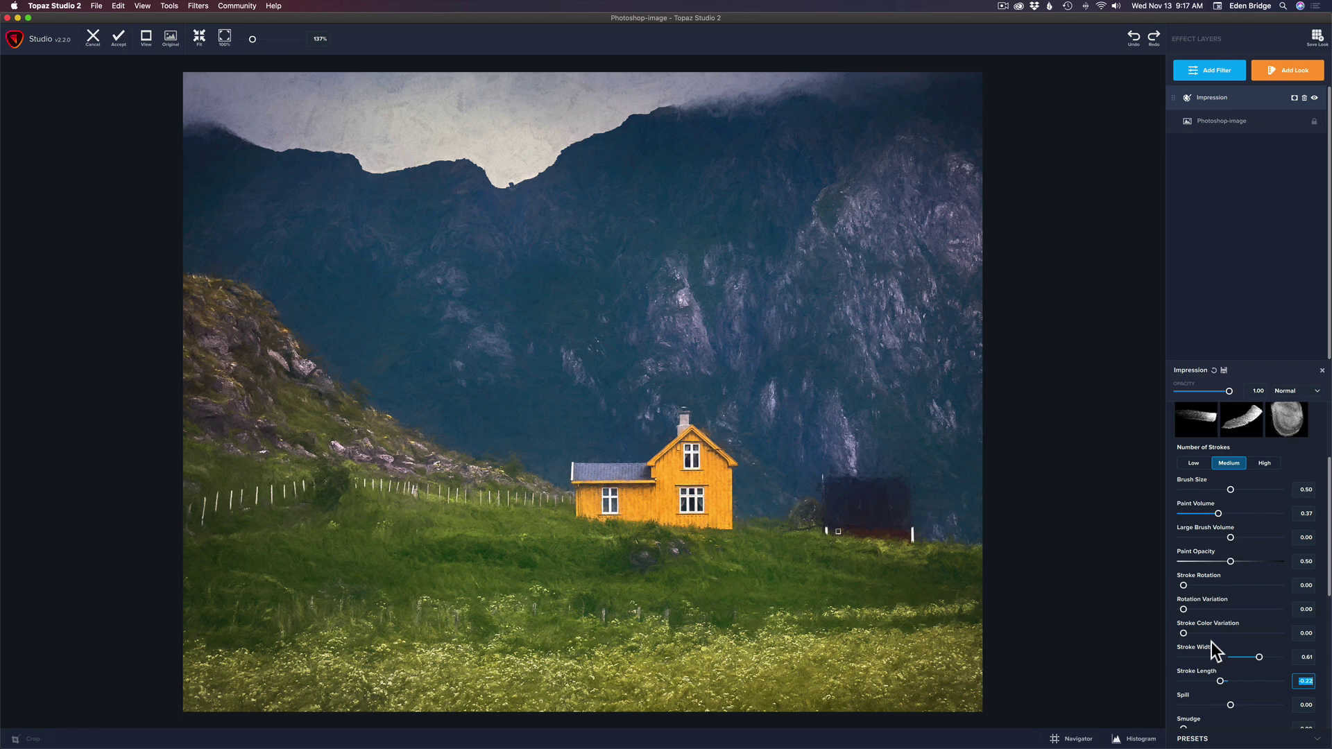
# Set Spill to 0.40 and accept the Impression effect, returning to Photoshop.
pyautogui.scroll(-1, 1325, 569)
pyautogui.scroll(-5, 1325, 575)
pyautogui.moveTo(1232, 546); pyautogui.dragTo(1249, 545)
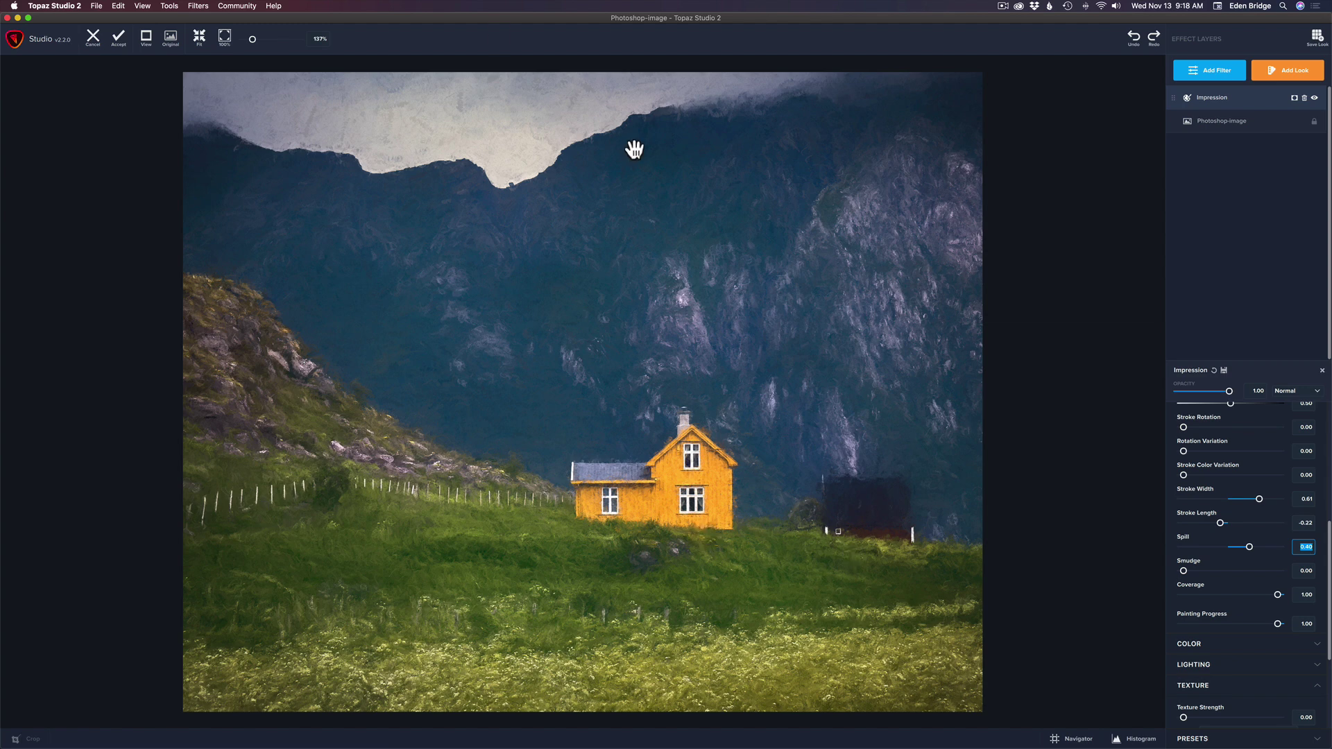
pyautogui.click(120, 39)
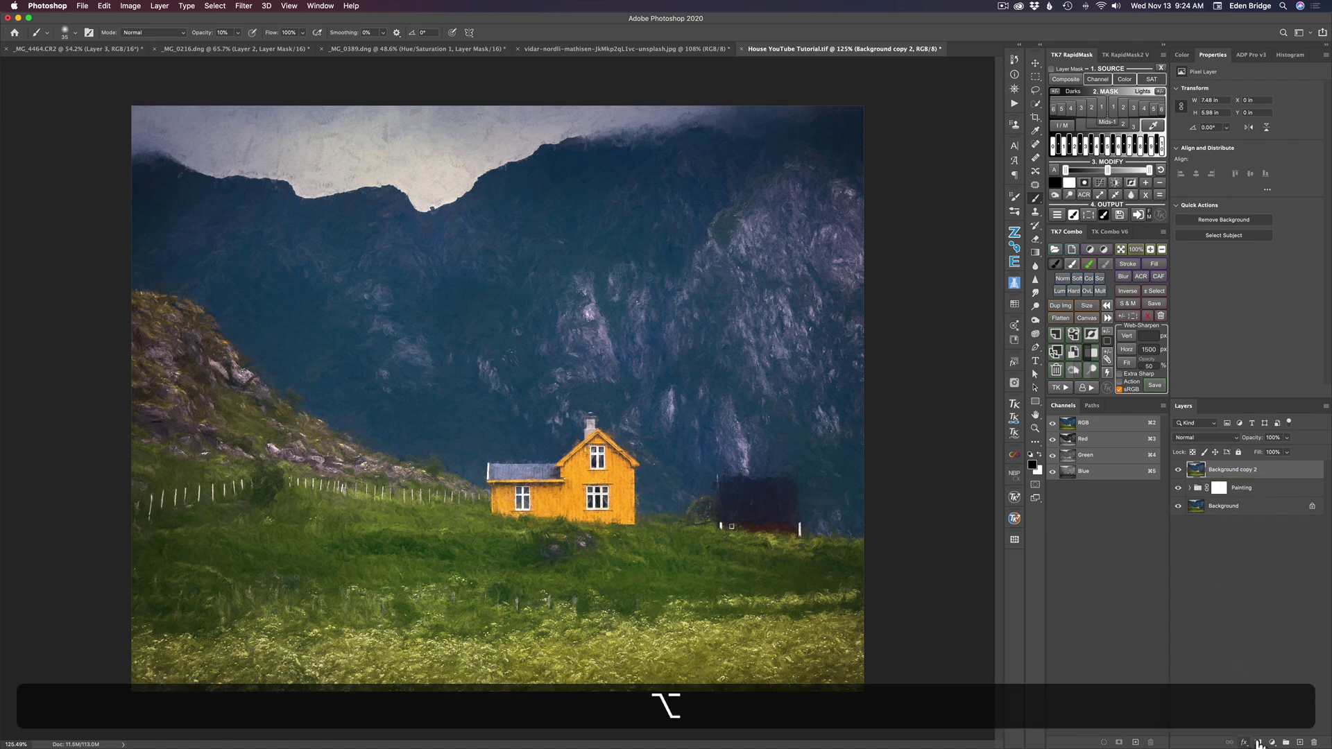
# Add a black mask to Background copy 2 and place a duplicate of the Background layer directly above the Painting group.
pyautogui.keyDown('alt'); pyautogui.click(1260, 743); pyautogui.keyUp('alt')
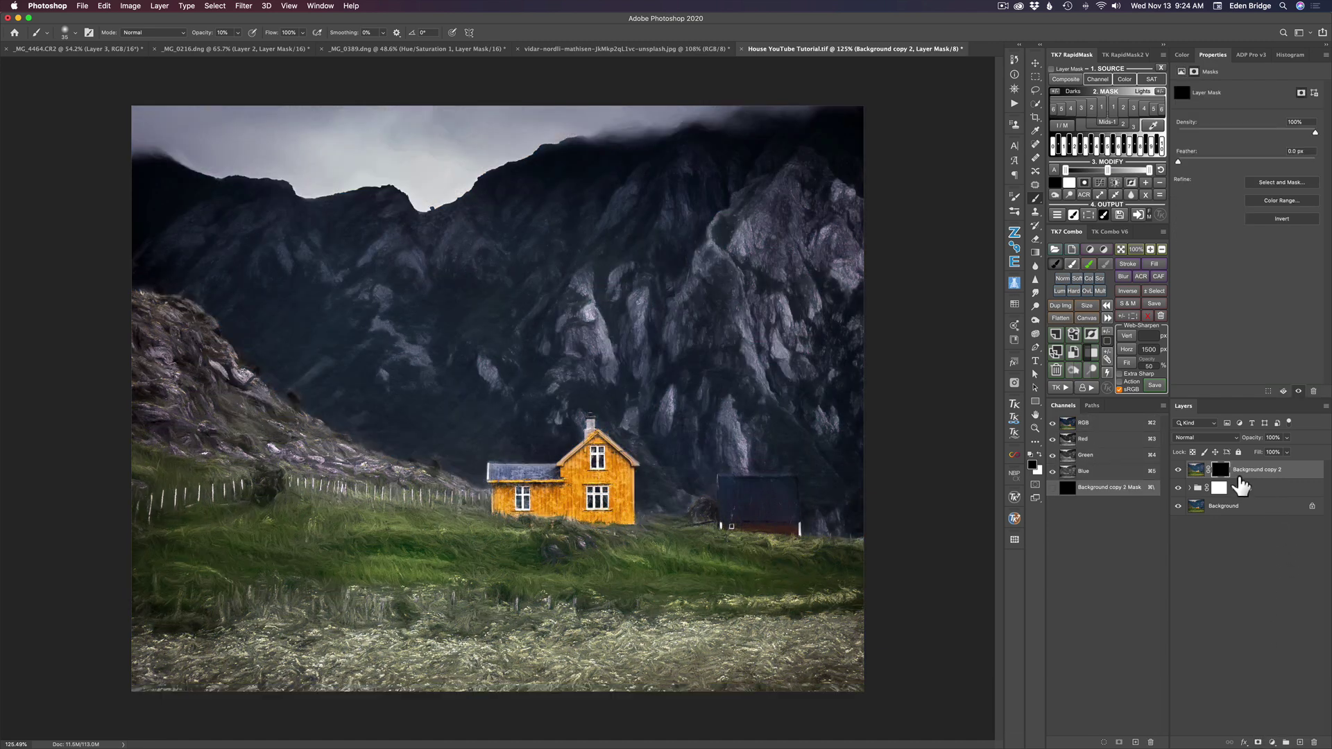
pyautogui.click(1177, 505)
pyautogui.click(1198, 511)
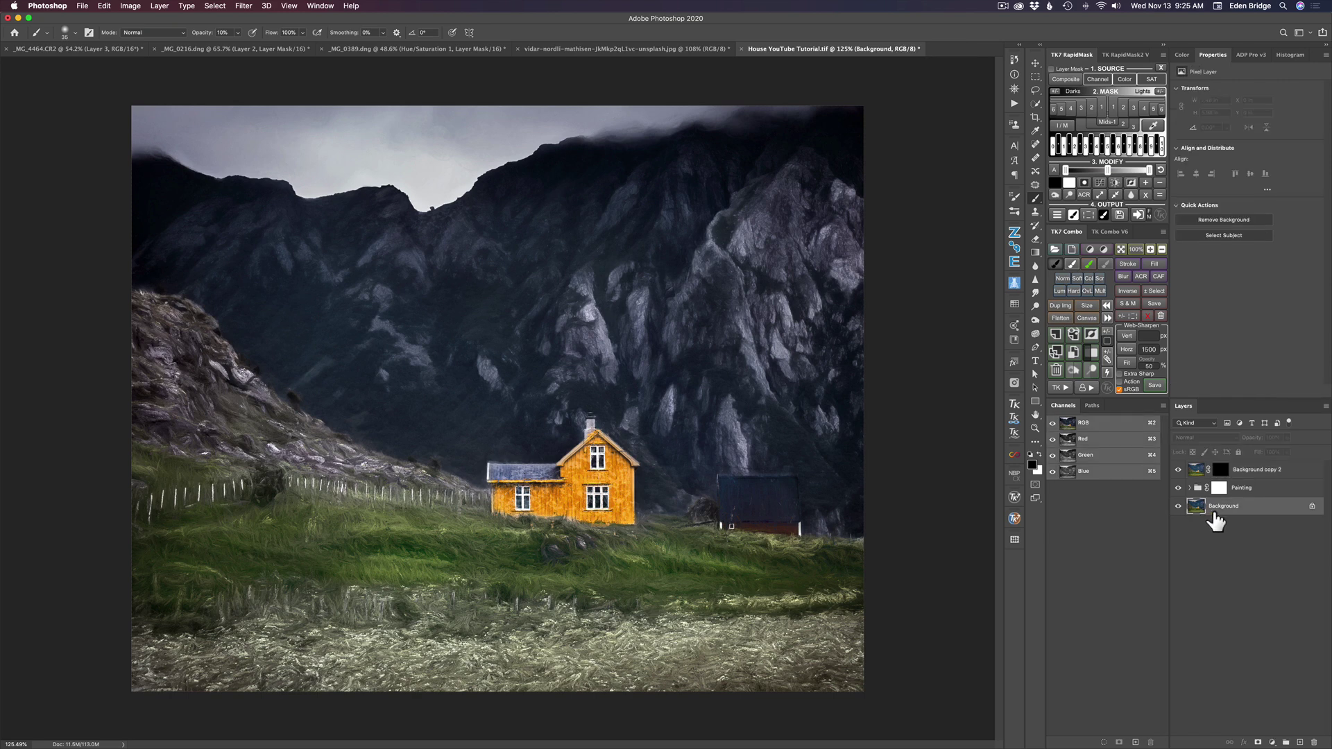
pyautogui.press('super+j')
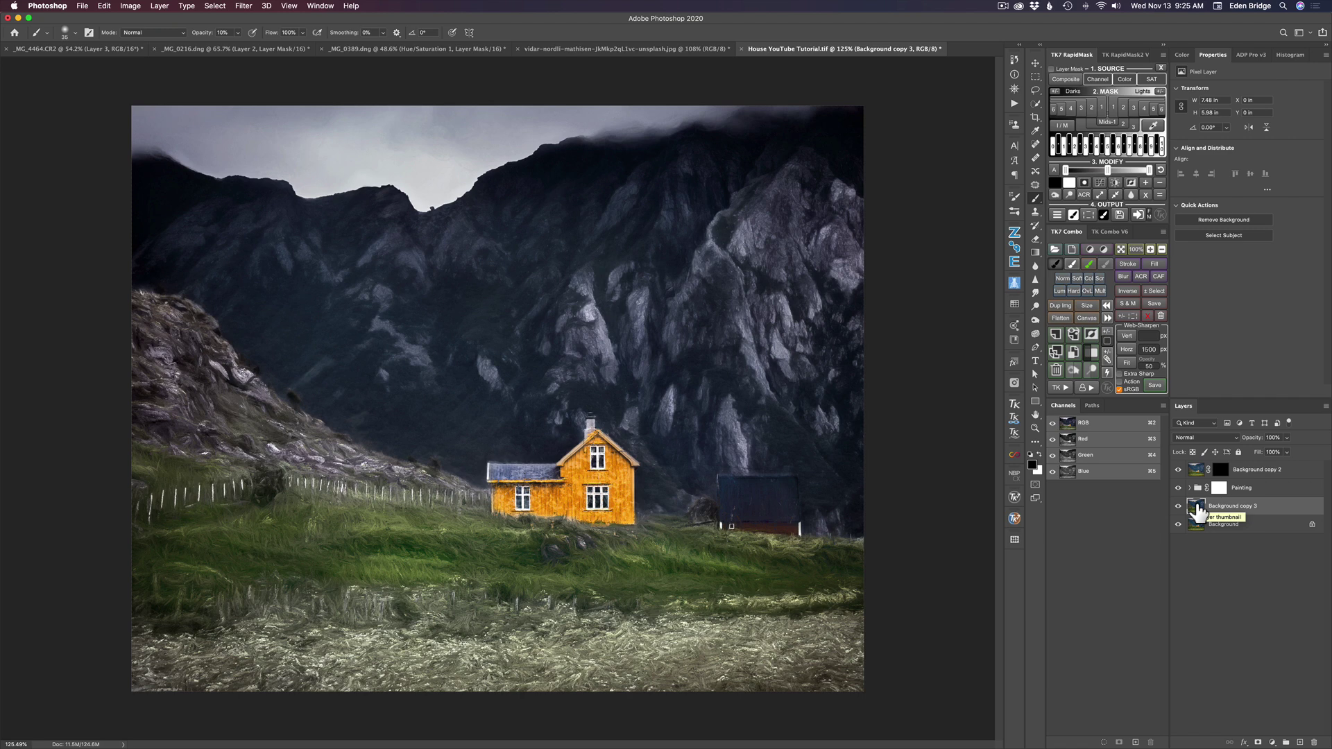
pyautogui.moveTo(1198, 511); pyautogui.dragTo(1200, 485)
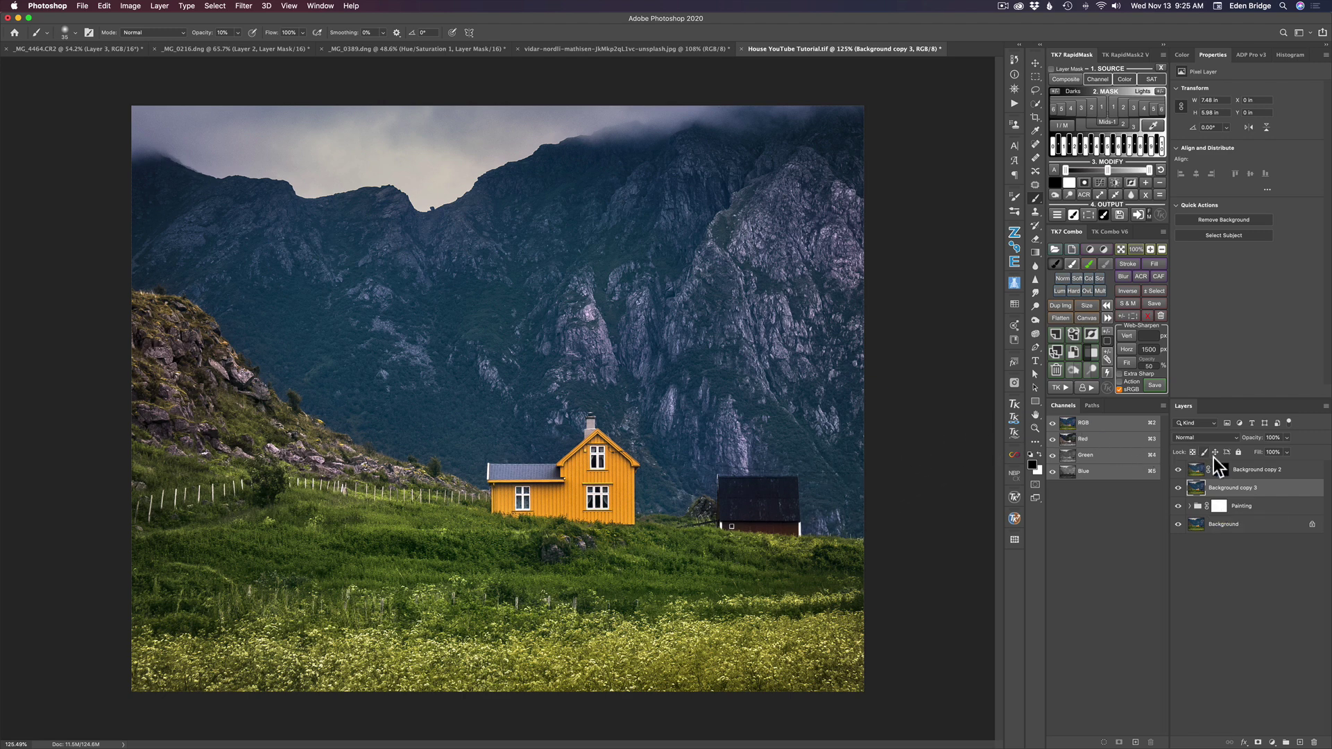
# Paint white at 100% brush opacity on the Background copy 2 mask over the rocky hillside and the grass below it.
pyautogui.click(1220, 471)
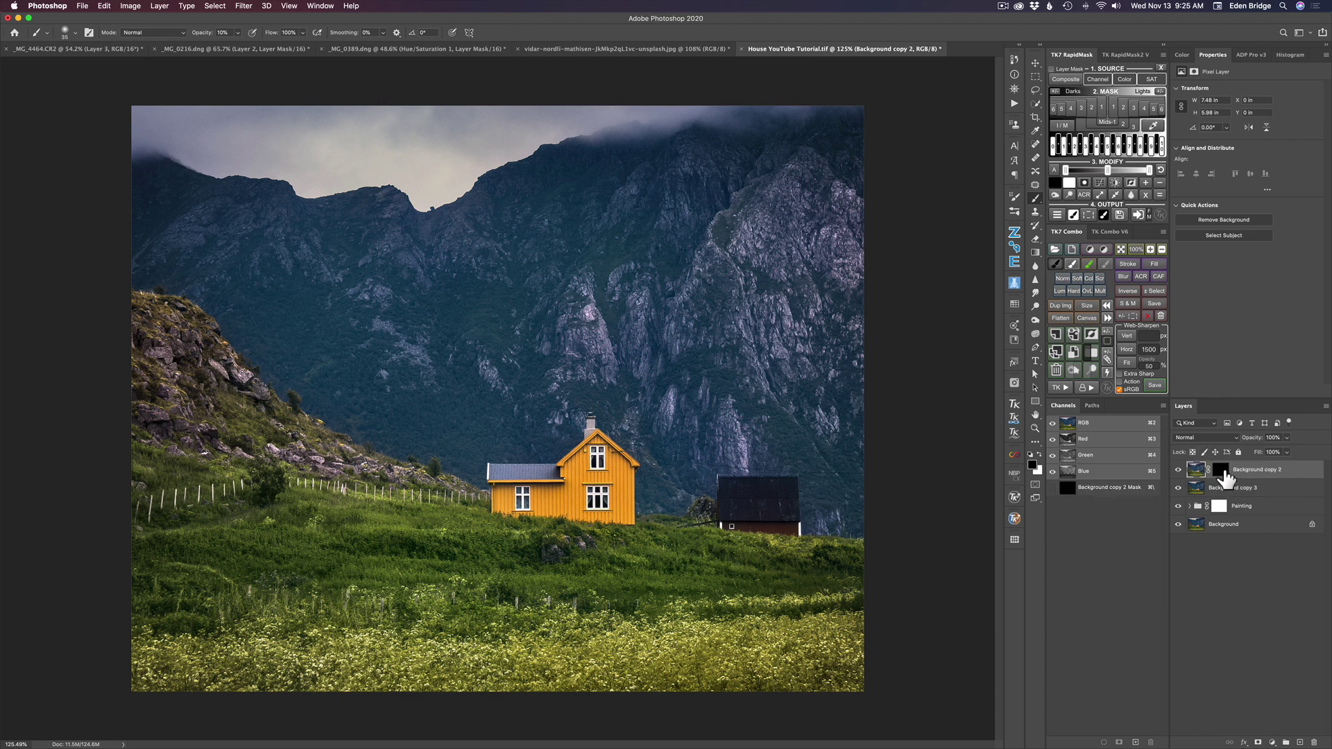
pyautogui.click(1222, 474)
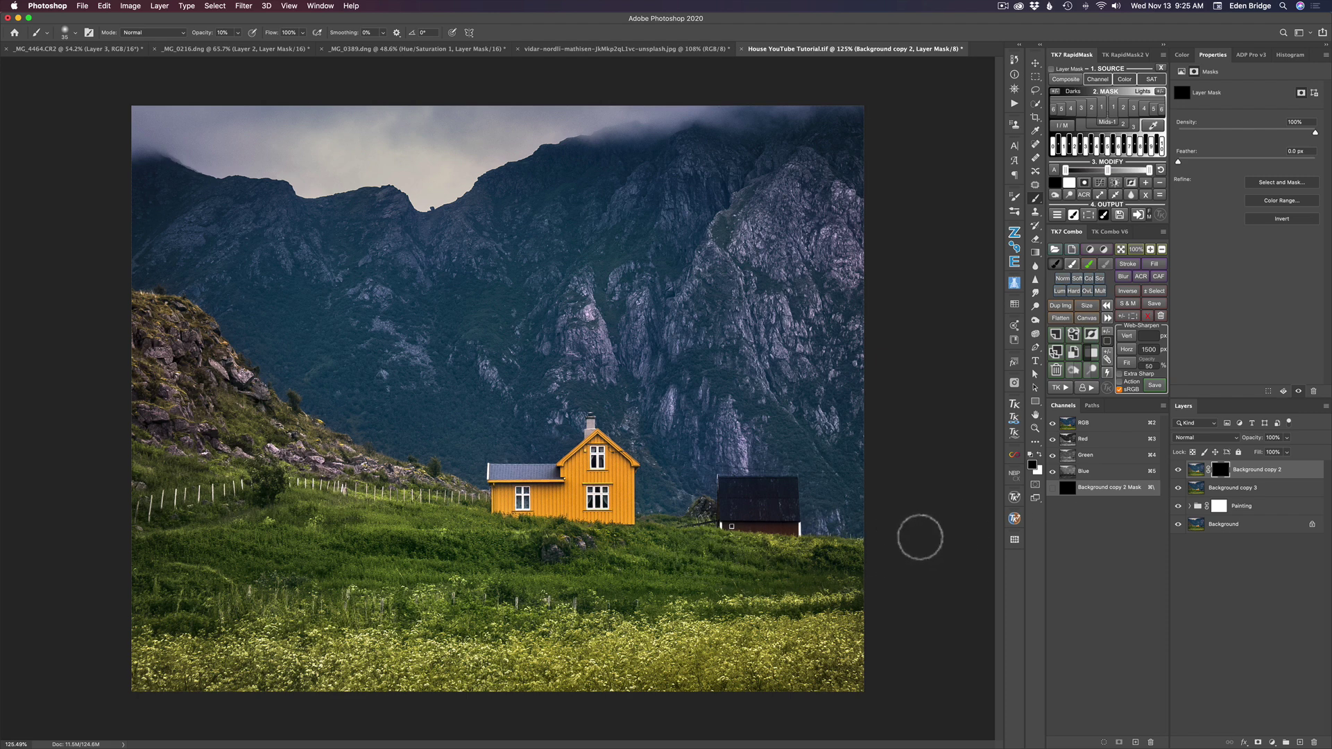
pyautogui.press('b')
pyautogui.press('x')
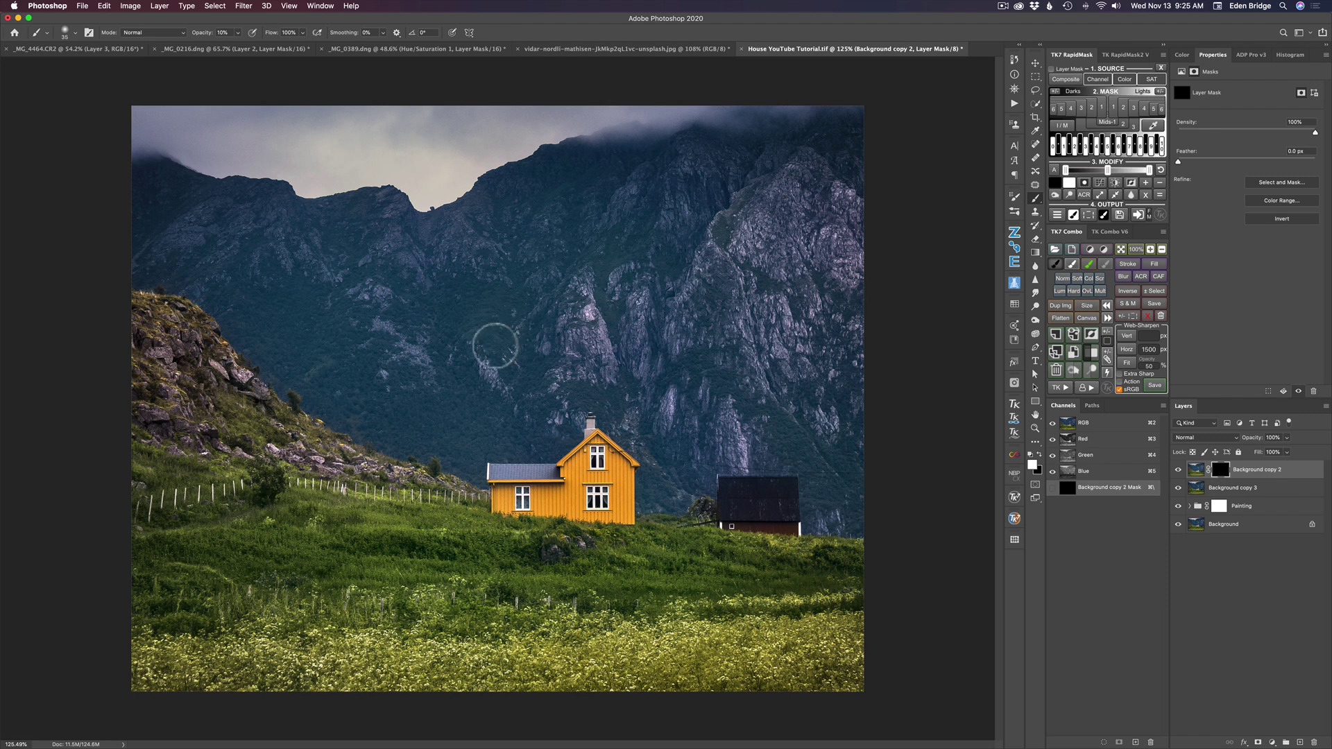
pyautogui.moveTo(488, 354); pyautogui.dragTo(551, 363)
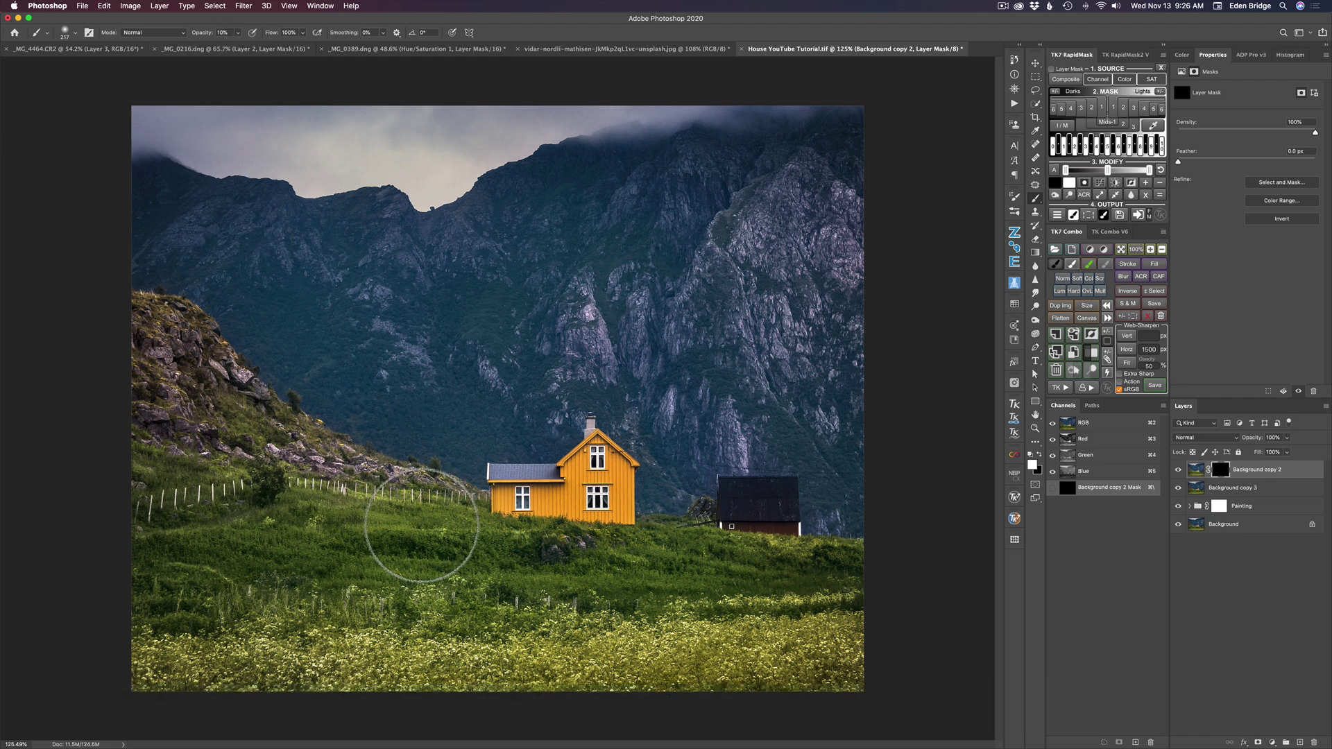
pyautogui.press('0')
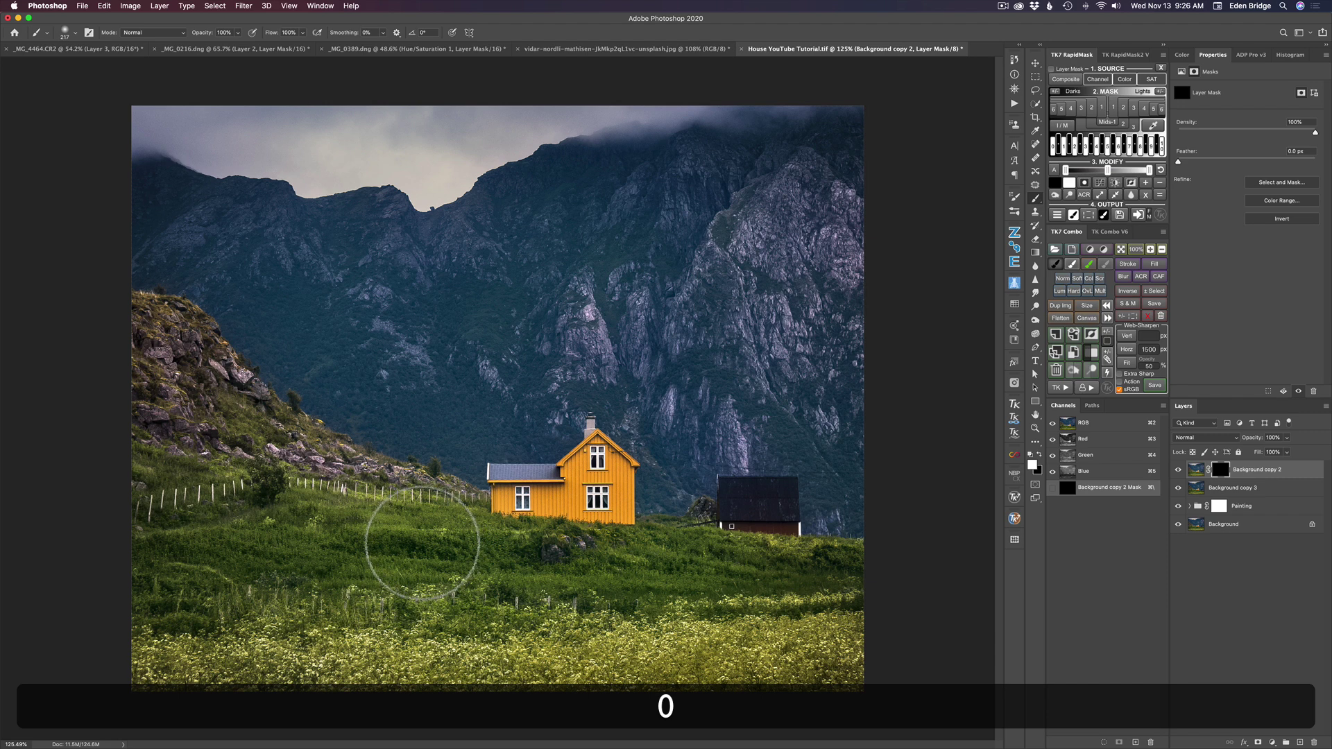
pyautogui.moveTo(421, 547); pyautogui.dragTo(407, 544)
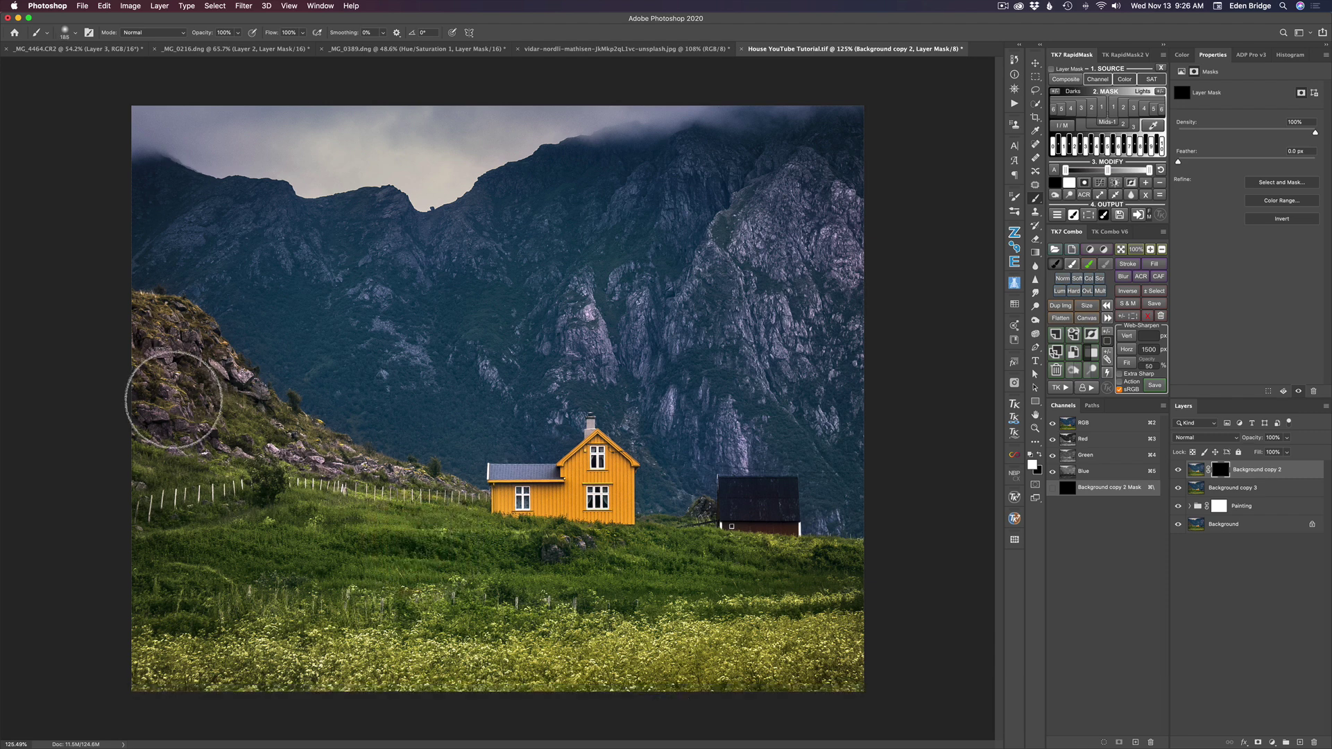
pyautogui.moveTo(172, 380)
pyautogui.mouseDown()
pyautogui.moveTo(153, 342)
pyautogui.moveTo(178, 419)
pyautogui.moveTo(174, 500)
pyautogui.moveTo(160, 449)
pyautogui.moveTo(183, 496)
pyautogui.moveTo(202, 427)
pyautogui.moveTo(221, 410)
pyautogui.moveTo(191, 360)
pyautogui.moveTo(133, 319)
pyautogui.moveTo(156, 370)
pyautogui.moveTo(214, 426)
pyautogui.moveTo(260, 451)
pyautogui.moveTo(245, 392)
pyautogui.moveTo(229, 389)
pyautogui.moveTo(310, 480)
pyautogui.moveTo(299, 427)
pyautogui.moveTo(315, 500)
pyautogui.moveTo(379, 479)
pyautogui.moveTo(394, 521)
pyautogui.moveTo(445, 509)
pyautogui.moveTo(465, 521)
pyautogui.moveTo(390, 528)
pyautogui.moveTo(310, 502)
pyautogui.moveTo(189, 605)
pyautogui.moveTo(195, 544)
pyautogui.moveTo(253, 540)
pyautogui.moveTo(219, 639)
pyautogui.moveTo(163, 672)
pyautogui.moveTo(205, 637)
pyautogui.moveTo(193, 573)
pyautogui.moveTo(270, 600)
pyautogui.moveTo(412, 613)
pyautogui.moveTo(447, 605)
pyautogui.moveTo(444, 537)
pyautogui.moveTo(451, 569)
pyautogui.mouseUp()
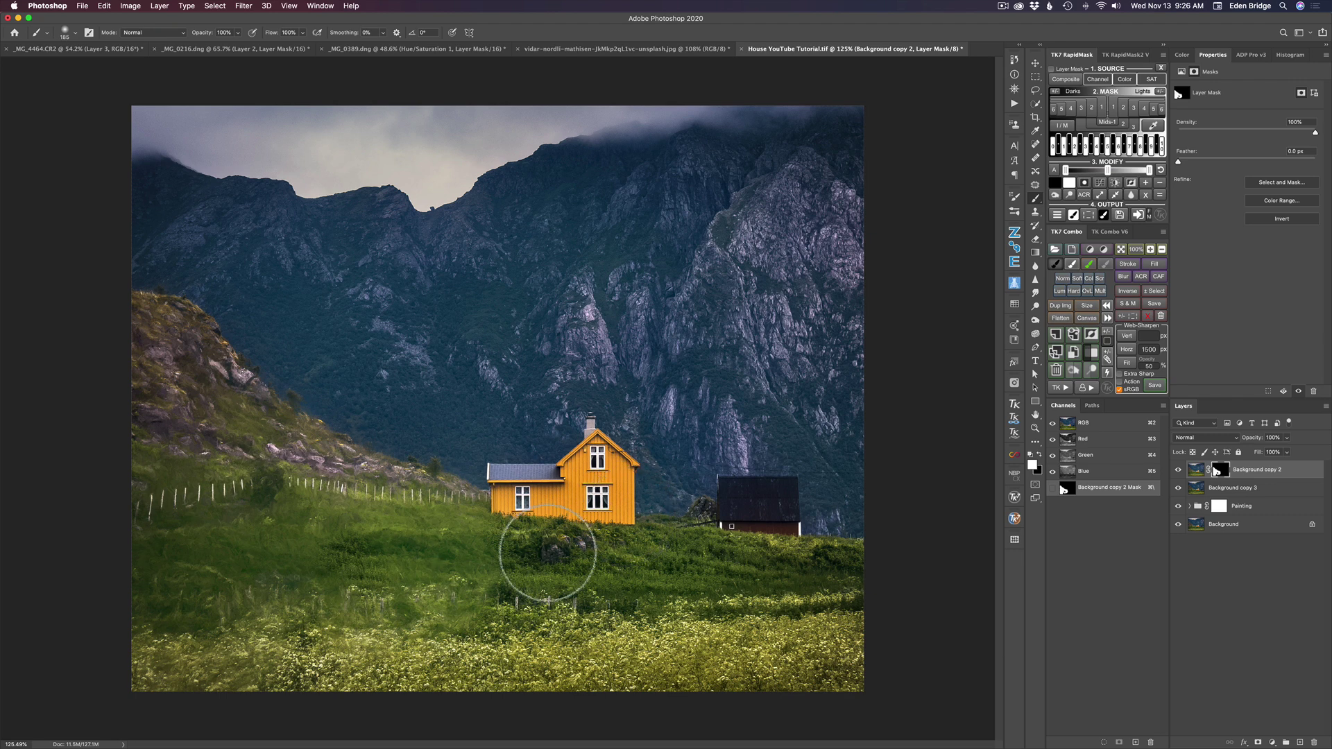
# Paint white with a smaller brush on the mask over the yellow house, the dark shed and the grass edge along the horizon.
pyautogui.press('[')
pyautogui.press('[')
pyautogui.press('[')
pyautogui.press('[')
pyautogui.press('[')
pyautogui.press('[')
pyautogui.press('[')
pyautogui.press('[')
pyautogui.press('[')
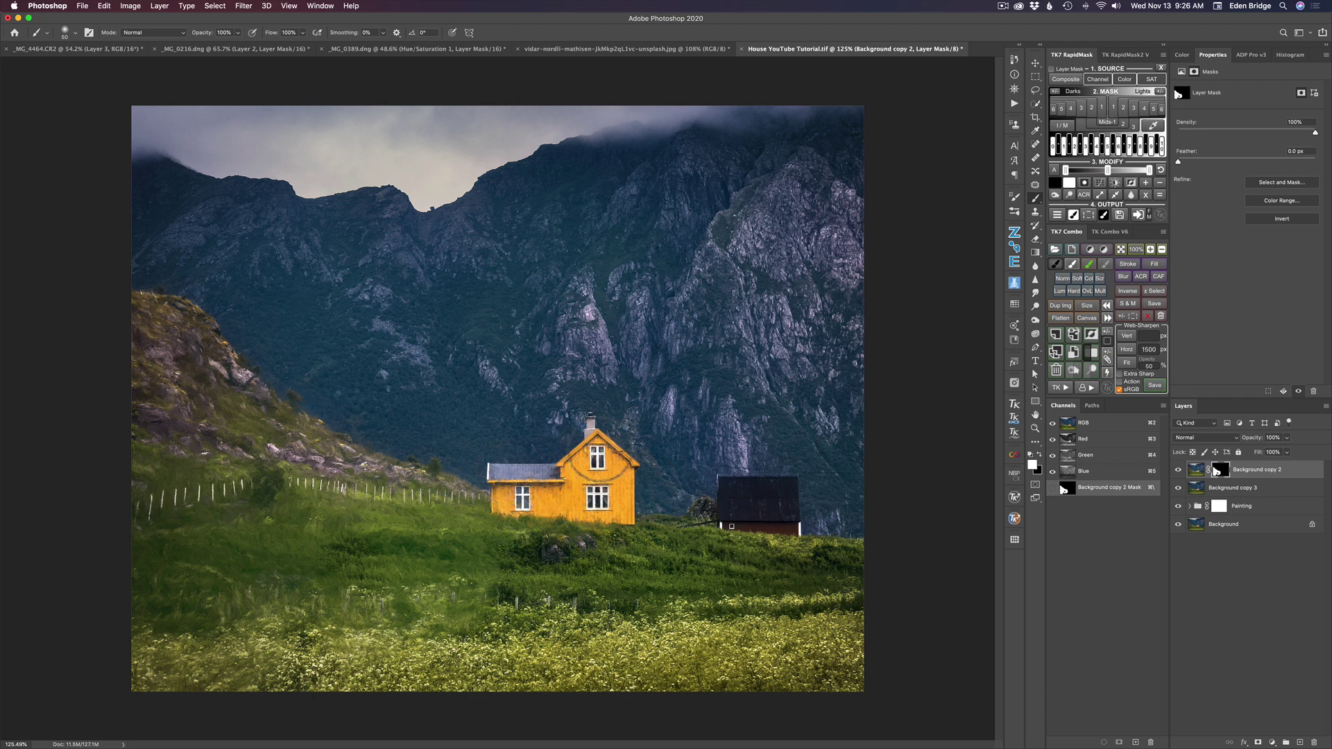
pyautogui.moveTo(573, 528)
pyautogui.mouseDown()
pyautogui.moveTo(672, 530)
pyautogui.moveTo(709, 514)
pyautogui.moveTo(695, 529)
pyautogui.moveTo(731, 493)
pyautogui.moveTo(781, 489)
pyautogui.moveTo(768, 501)
pyautogui.moveTo(736, 485)
pyautogui.moveTo(763, 482)
pyautogui.moveTo(788, 485)
pyautogui.moveTo(731, 555)
pyautogui.moveTo(729, 544)
pyautogui.moveTo(779, 527)
pyautogui.moveTo(782, 541)
pyautogui.moveTo(853, 543)
pyautogui.moveTo(767, 555)
pyautogui.moveTo(416, 511)
pyautogui.moveTo(392, 467)
pyautogui.moveTo(272, 428)
pyautogui.moveTo(232, 378)
pyautogui.moveTo(247, 372)
pyautogui.moveTo(160, 305)
pyautogui.moveTo(148, 374)
pyautogui.moveTo(178, 363)
pyautogui.mouseUp()
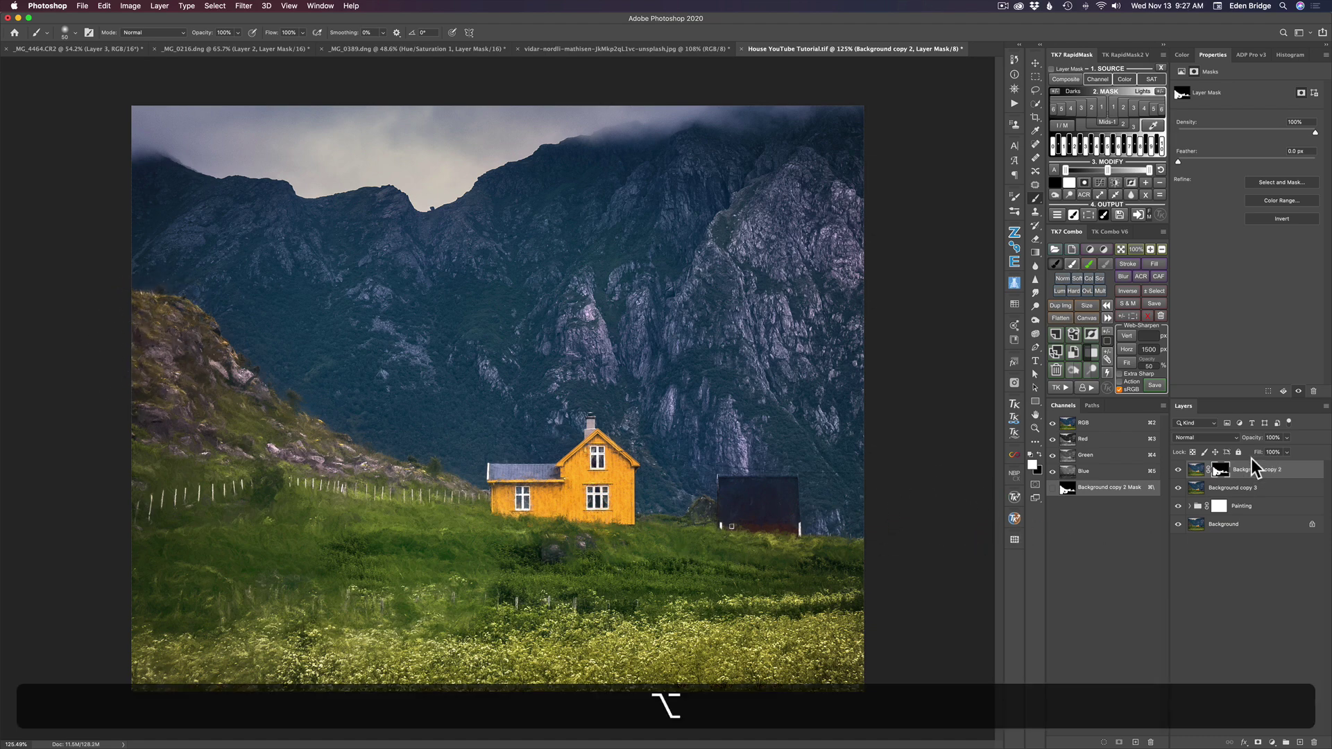
# Display the layer mask alone and lasso the whole foreground below the hillside and building outlines, down to the image's lower edge.
pyautogui.keyDown('alt'); pyautogui.click(1220, 470); pyautogui.keyUp('alt')
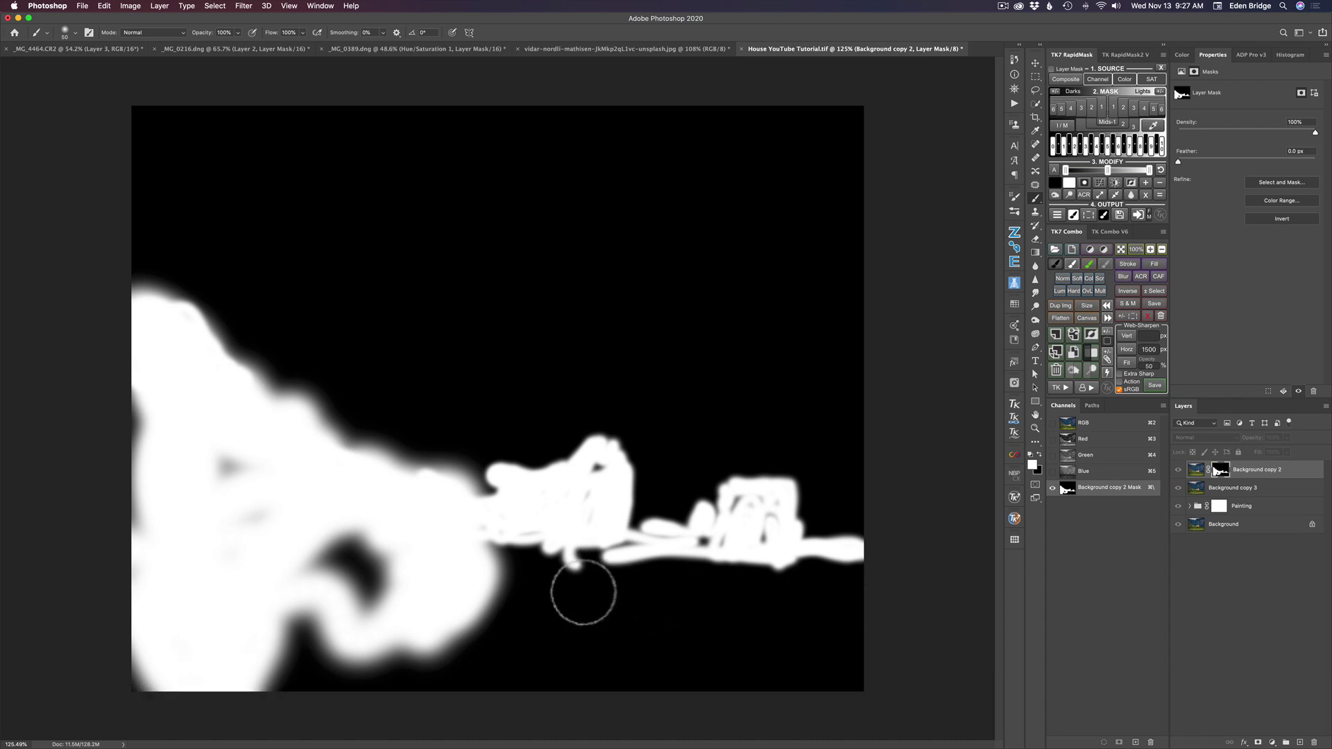
pyautogui.press('l')
pyautogui.moveTo(107, 315)
pyautogui.mouseDown()
pyautogui.moveTo(180, 352)
pyautogui.moveTo(312, 474)
pyautogui.moveTo(374, 504)
pyautogui.moveTo(507, 516)
pyautogui.moveTo(544, 505)
pyautogui.moveTo(594, 455)
pyautogui.moveTo(623, 489)
pyautogui.moveTo(618, 538)
pyautogui.moveTo(648, 538)
pyautogui.moveTo(718, 525)
pyautogui.moveTo(742, 487)
pyautogui.moveTo(781, 489)
pyautogui.moveTo(798, 541)
pyautogui.moveTo(892, 543)
pyautogui.moveTo(914, 694)
pyautogui.mouseUp()
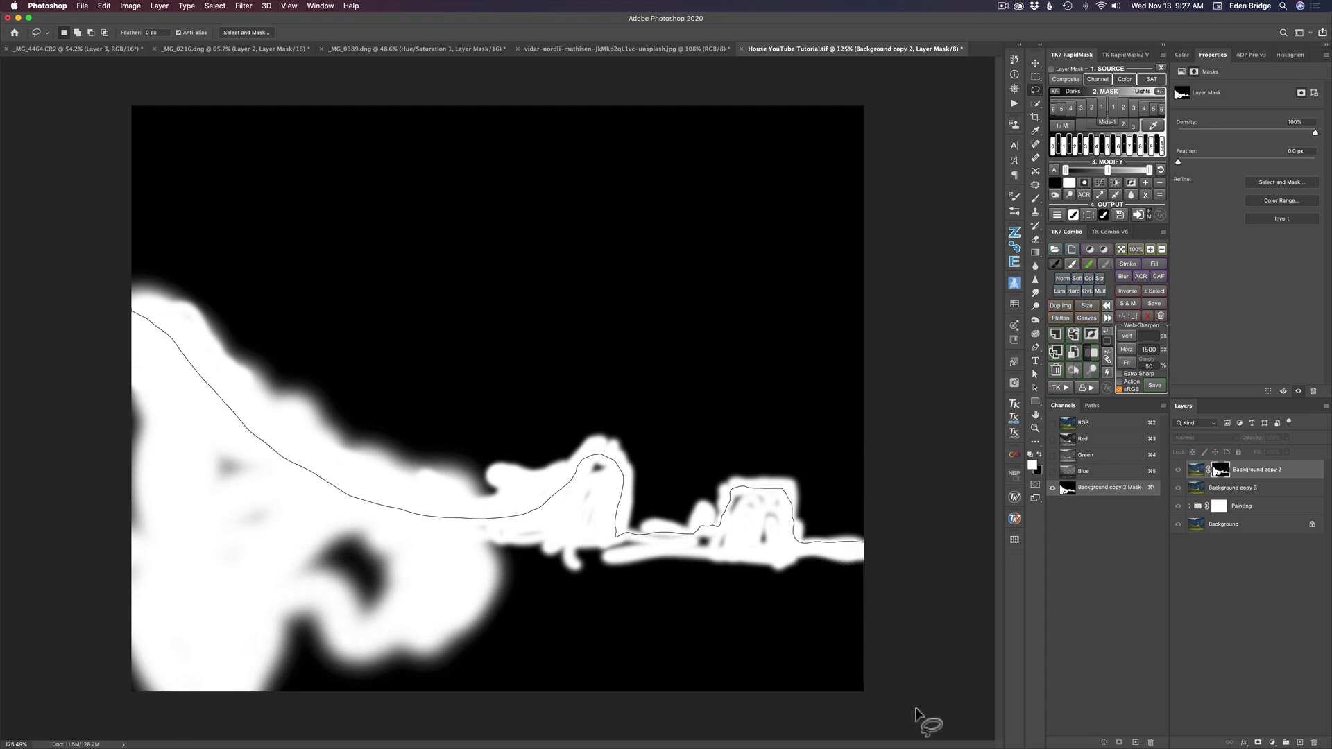
pyautogui.moveTo(663, 742); pyautogui.dragTo(224, 744)
pyautogui.moveTo(68, 714)
pyautogui.mouseDown()
pyautogui.moveTo(23, 606)
pyautogui.moveTo(1, 471)
pyautogui.mouseUp()
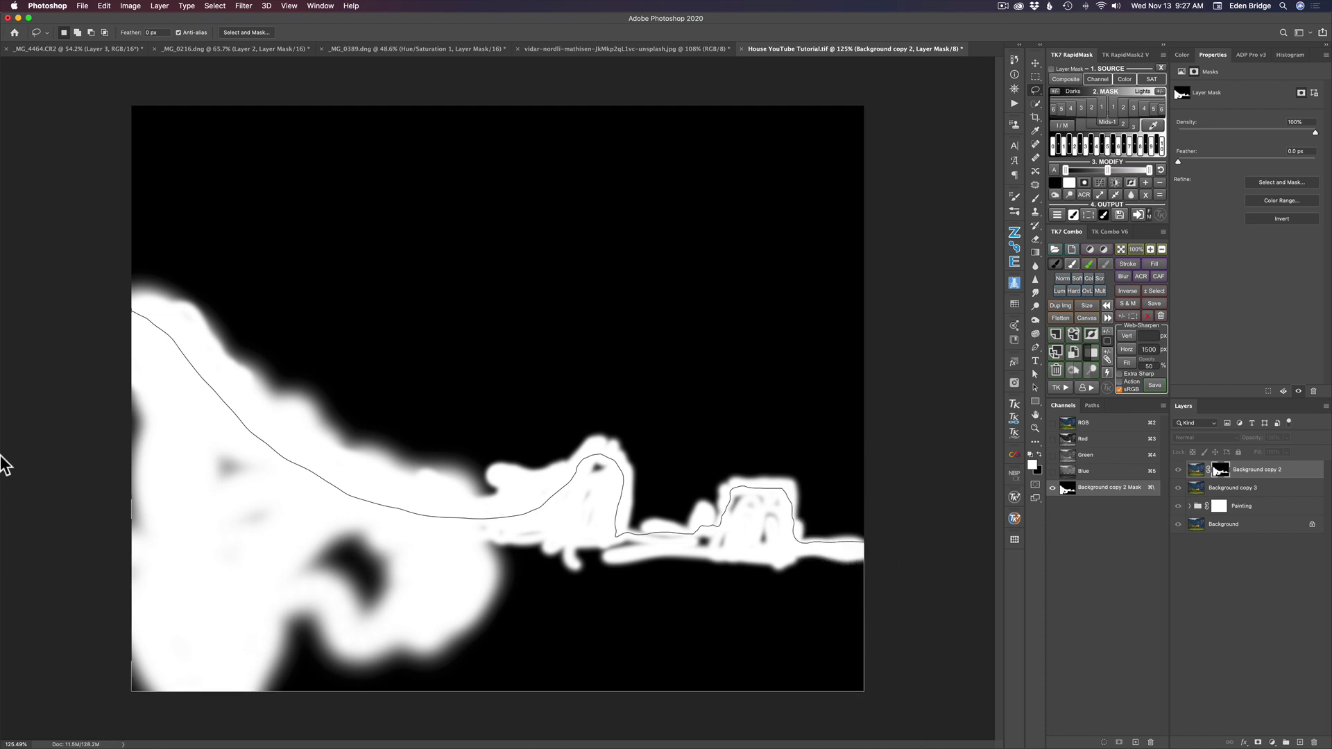
pyautogui.moveTo(4, 300); pyautogui.dragTo(3, 298)
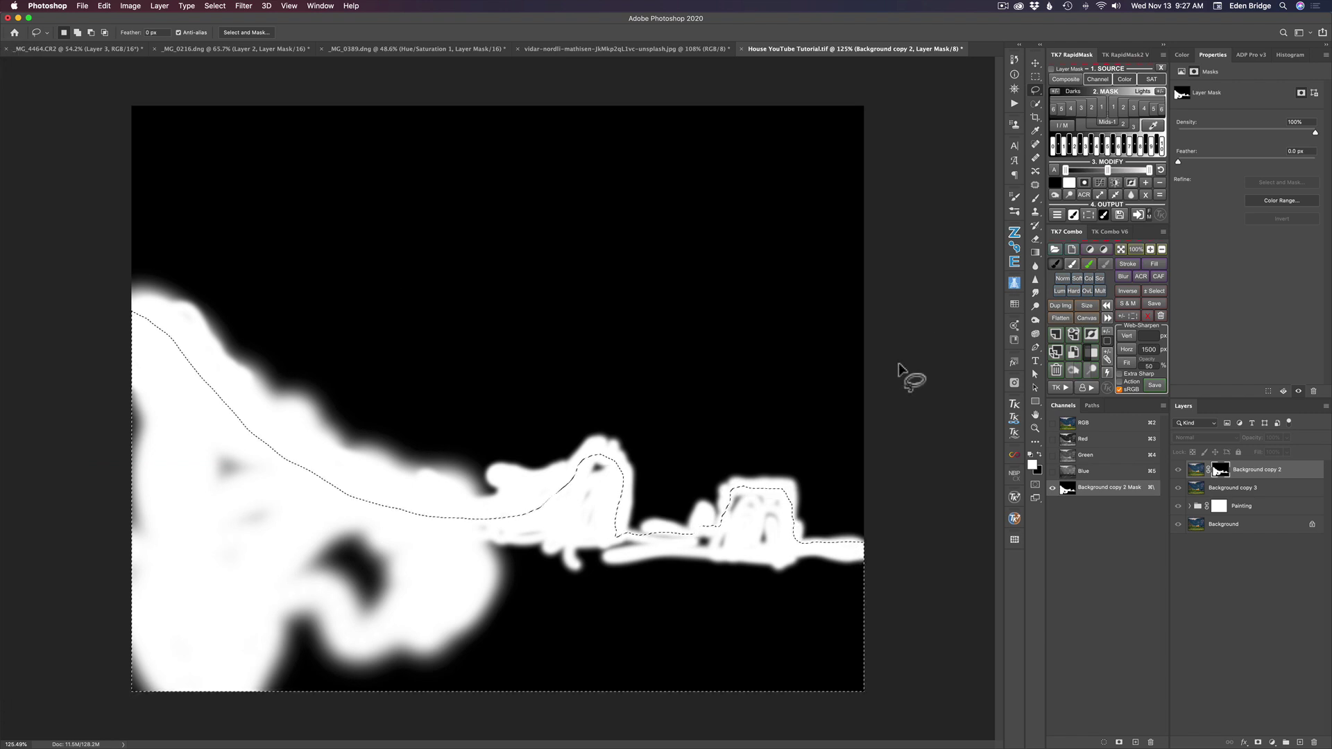
# Fill the selected foreground of the Background copy 2 mask with white at 100% opacity, deselect it and return to the normal image view.
pyautogui.press('shift')
pyautogui.hotkey('shift', 'BackSpace')
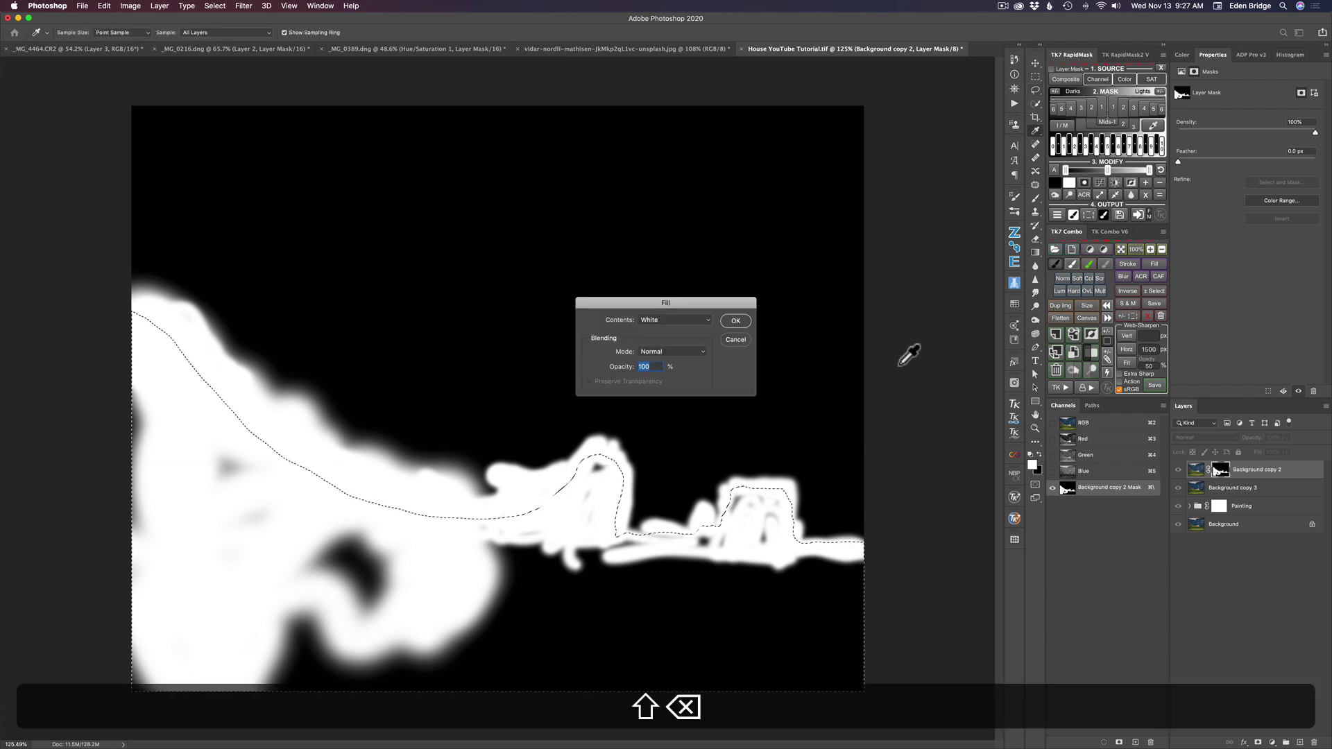
pyautogui.click(706, 319)
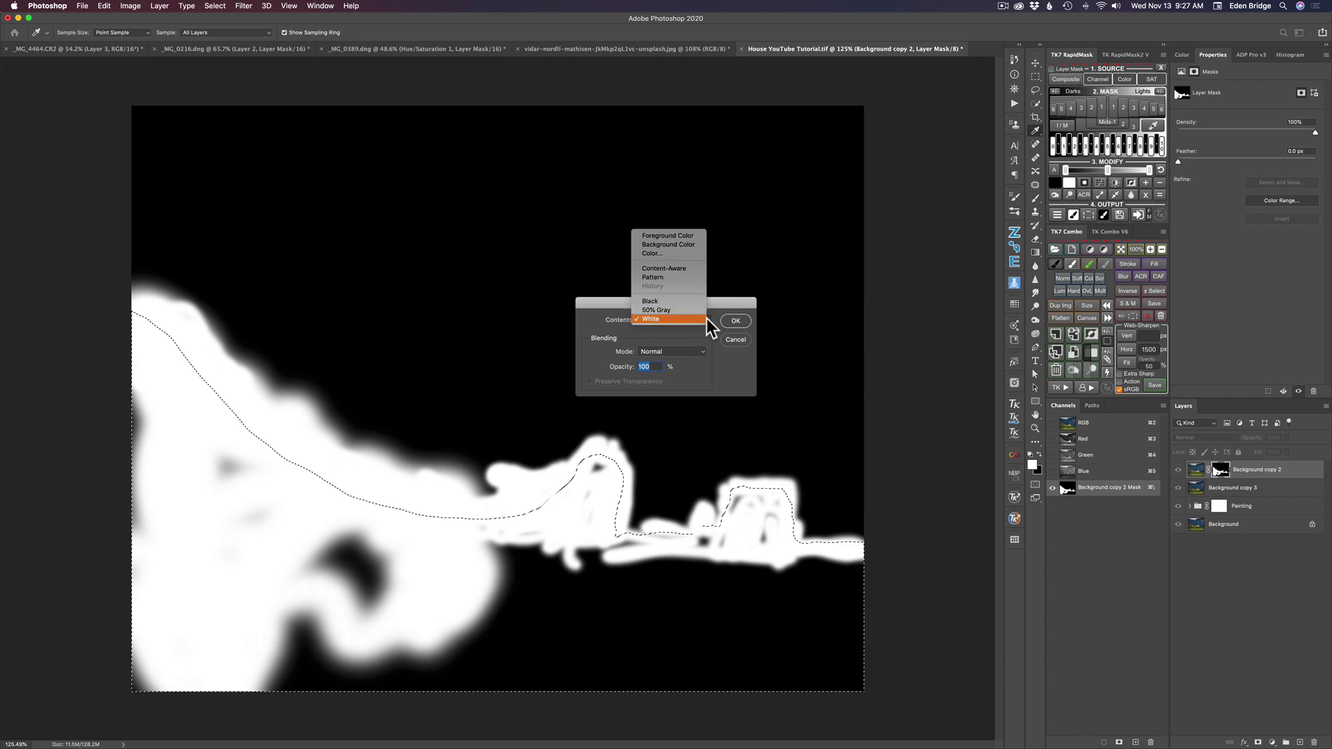
pyautogui.click(658, 318)
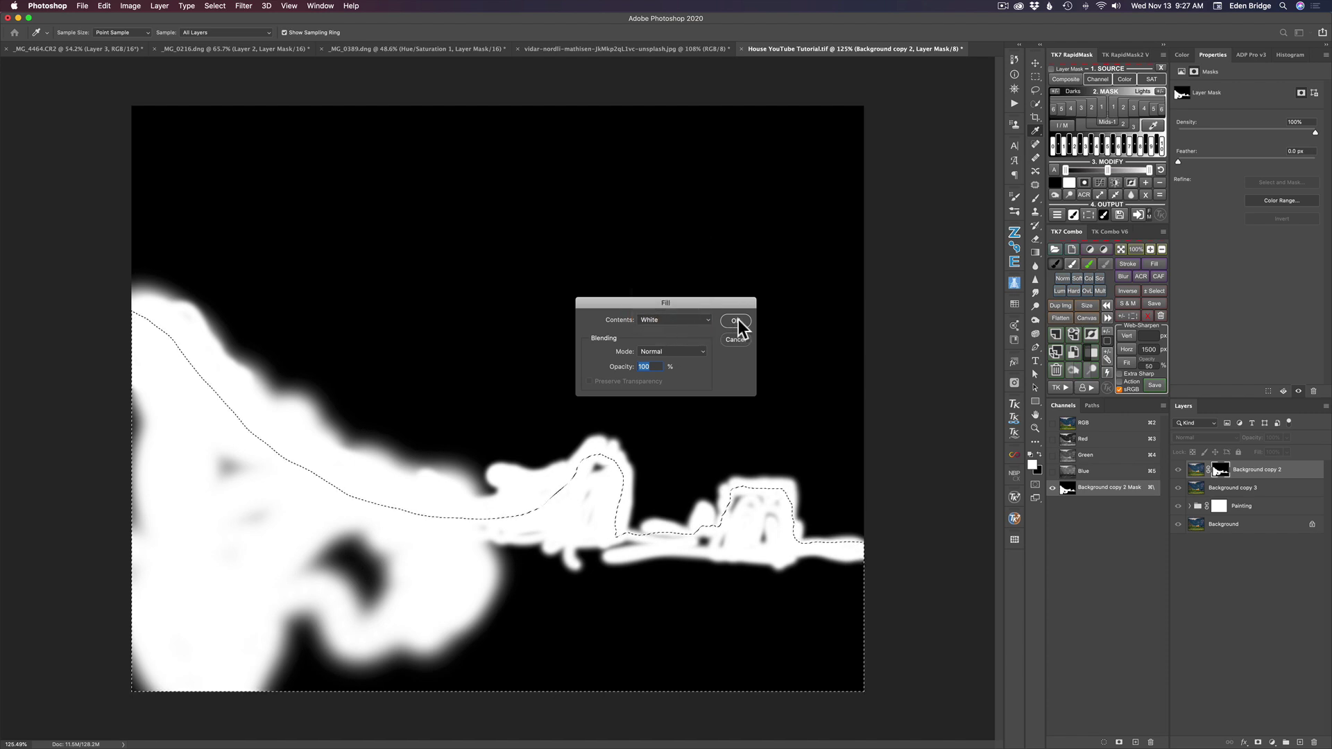
pyautogui.click(736, 320)
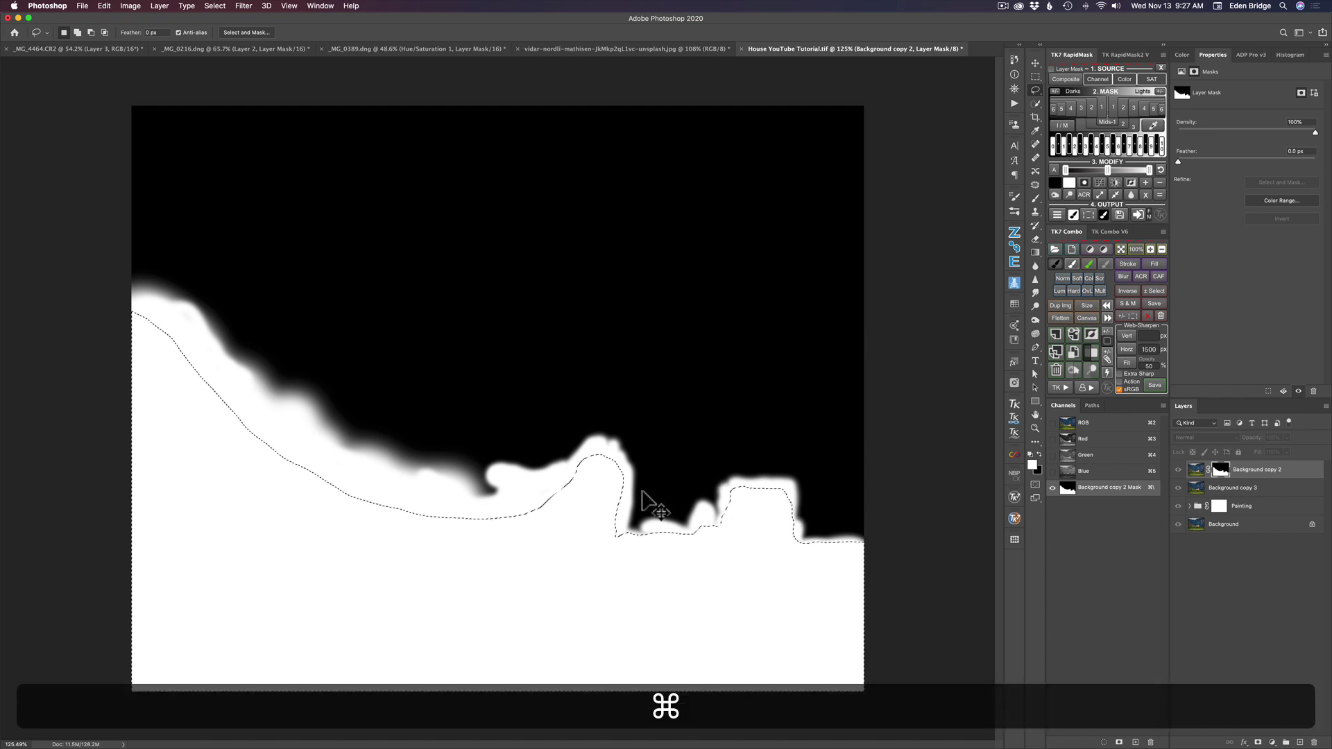
pyautogui.press('super+d')
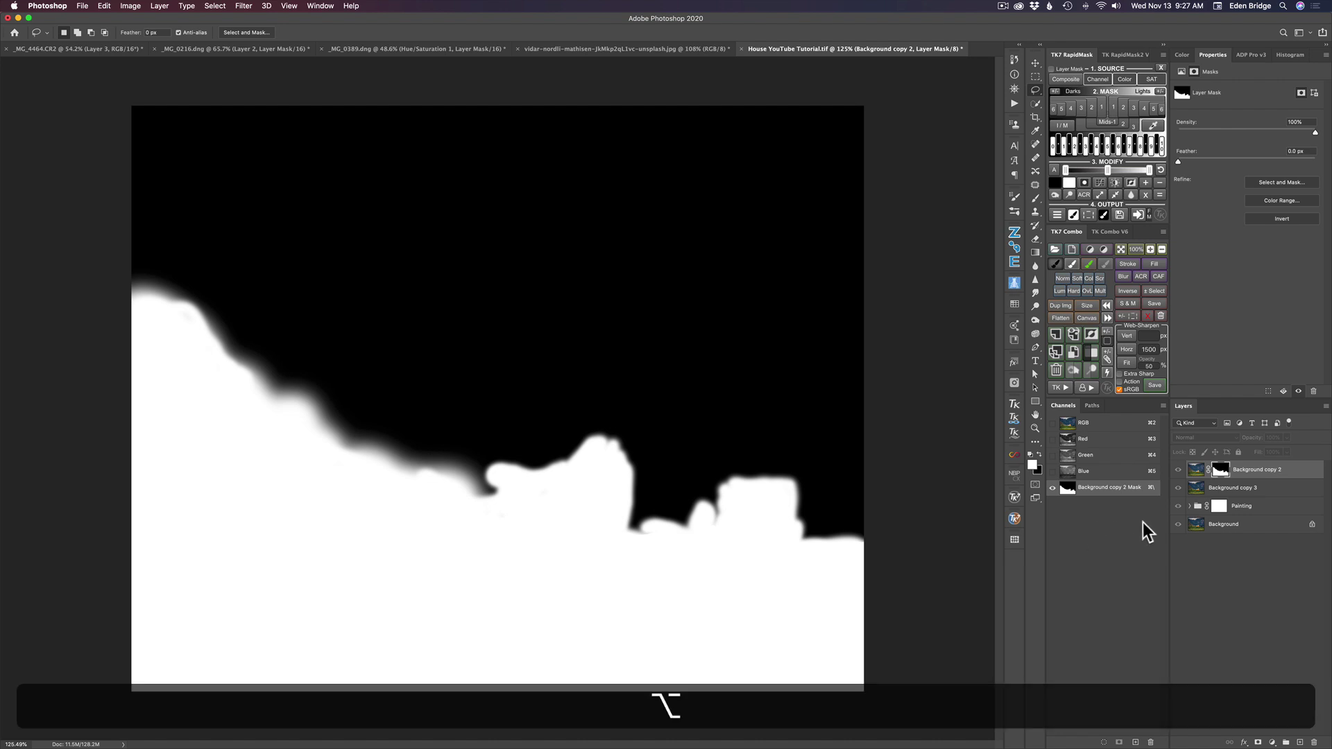
pyautogui.keyDown('alt'); pyautogui.click(1221, 475); pyautogui.keyUp('alt')
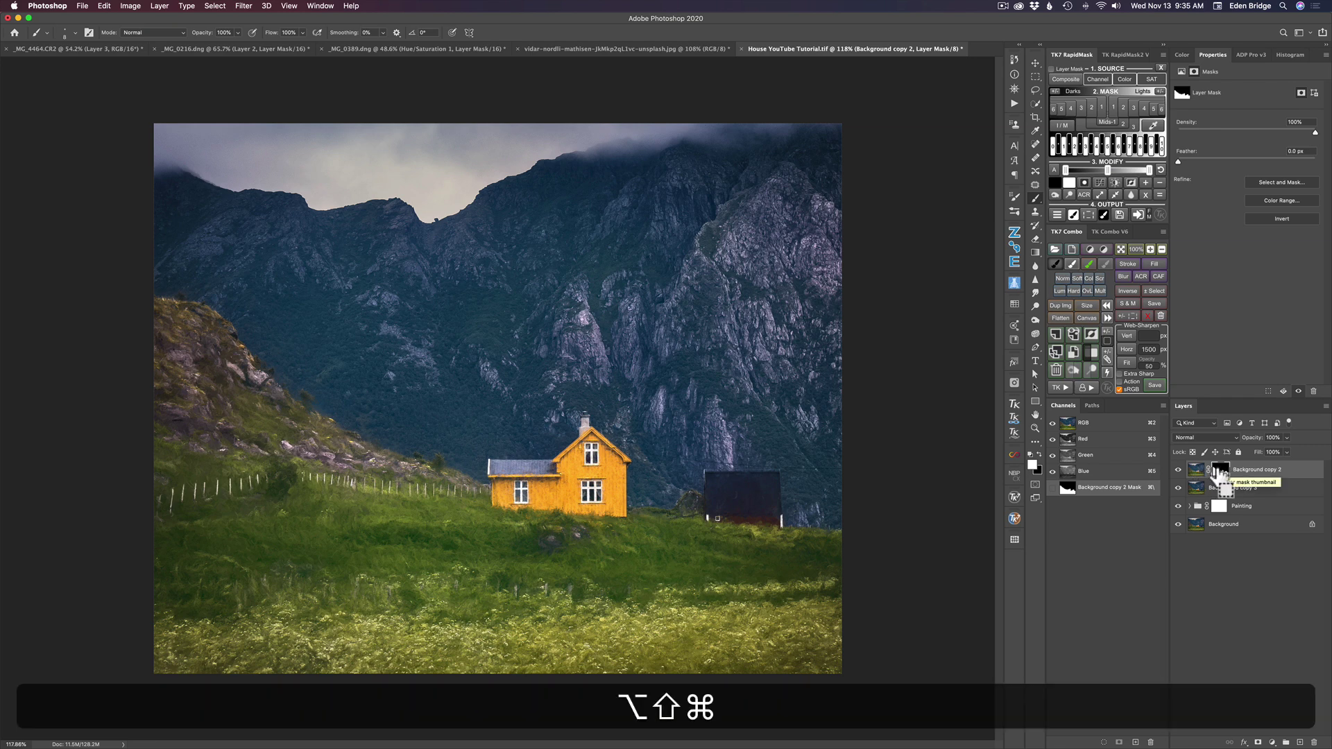
# Stamp all visible layers into a new layer above Background copy 2 and open it in Topaz Studio 2.
pyautogui.press('alt+shift+super+e')
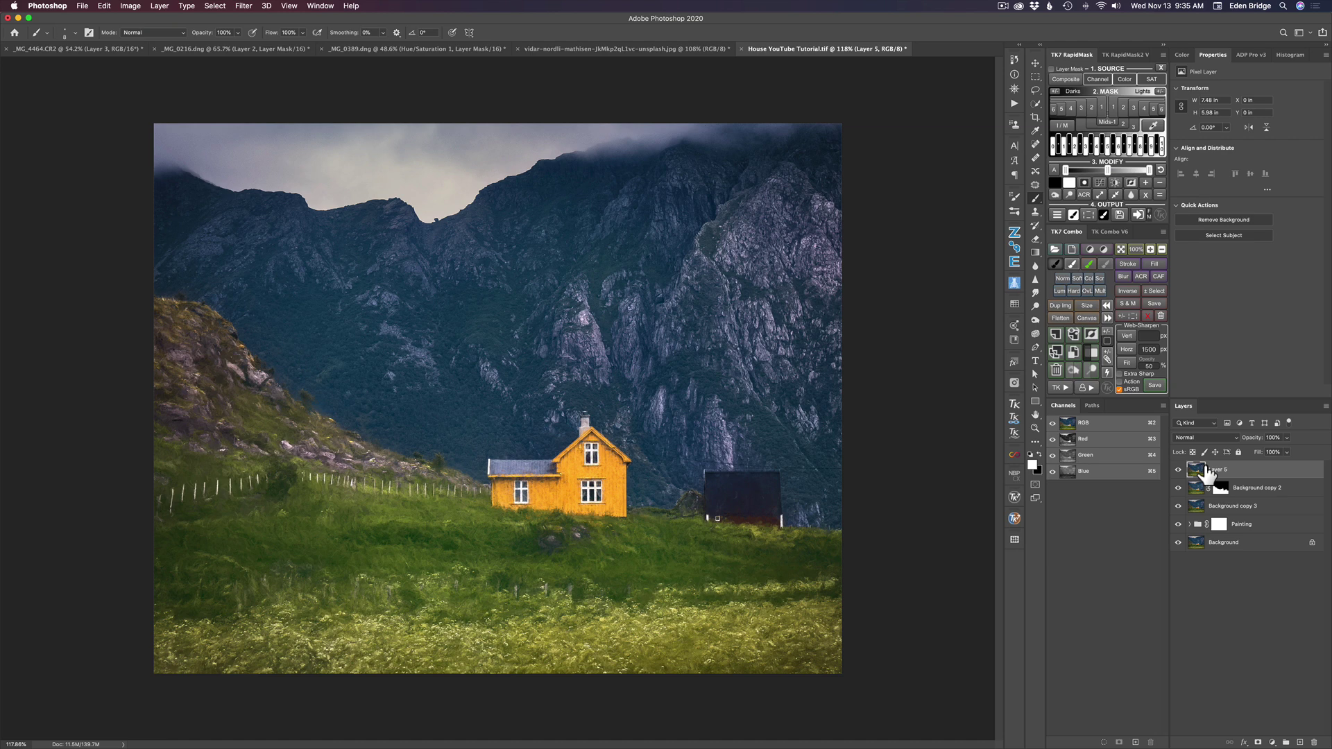
pyautogui.click(243, 7)
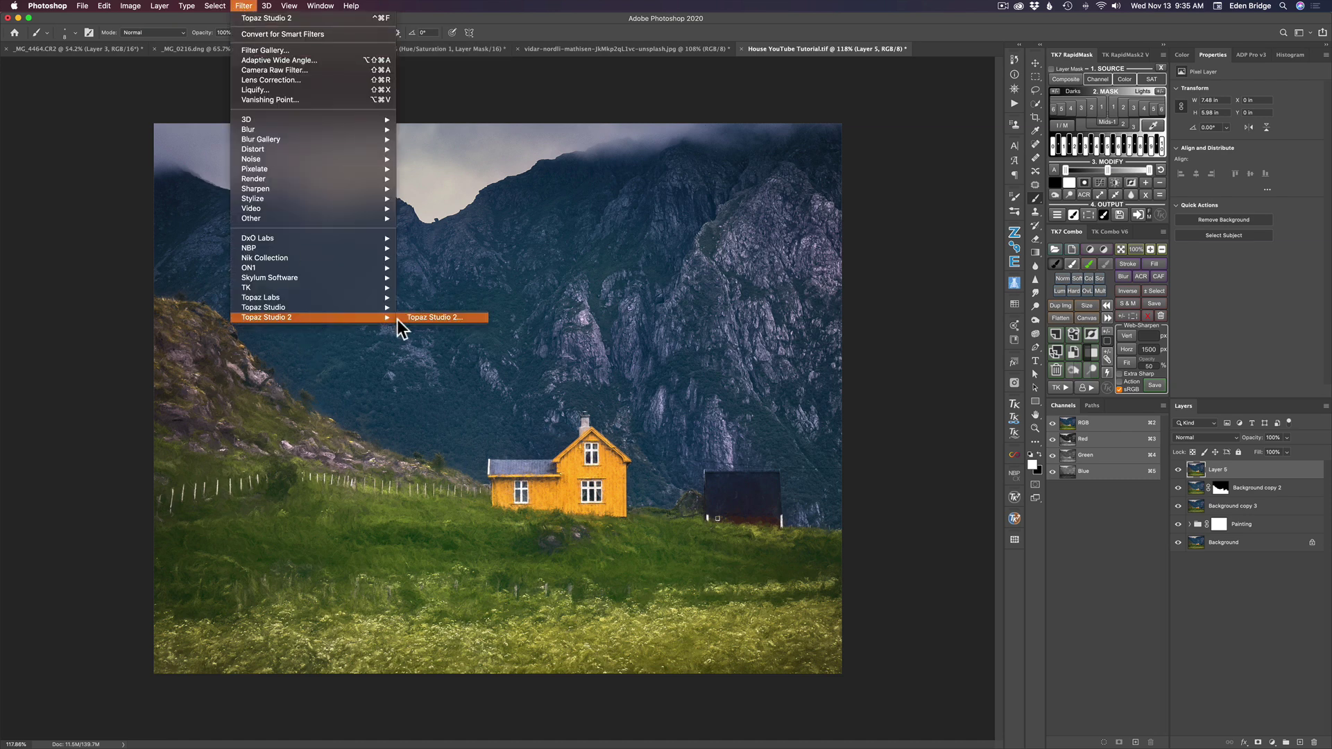
pyautogui.click(425, 320)
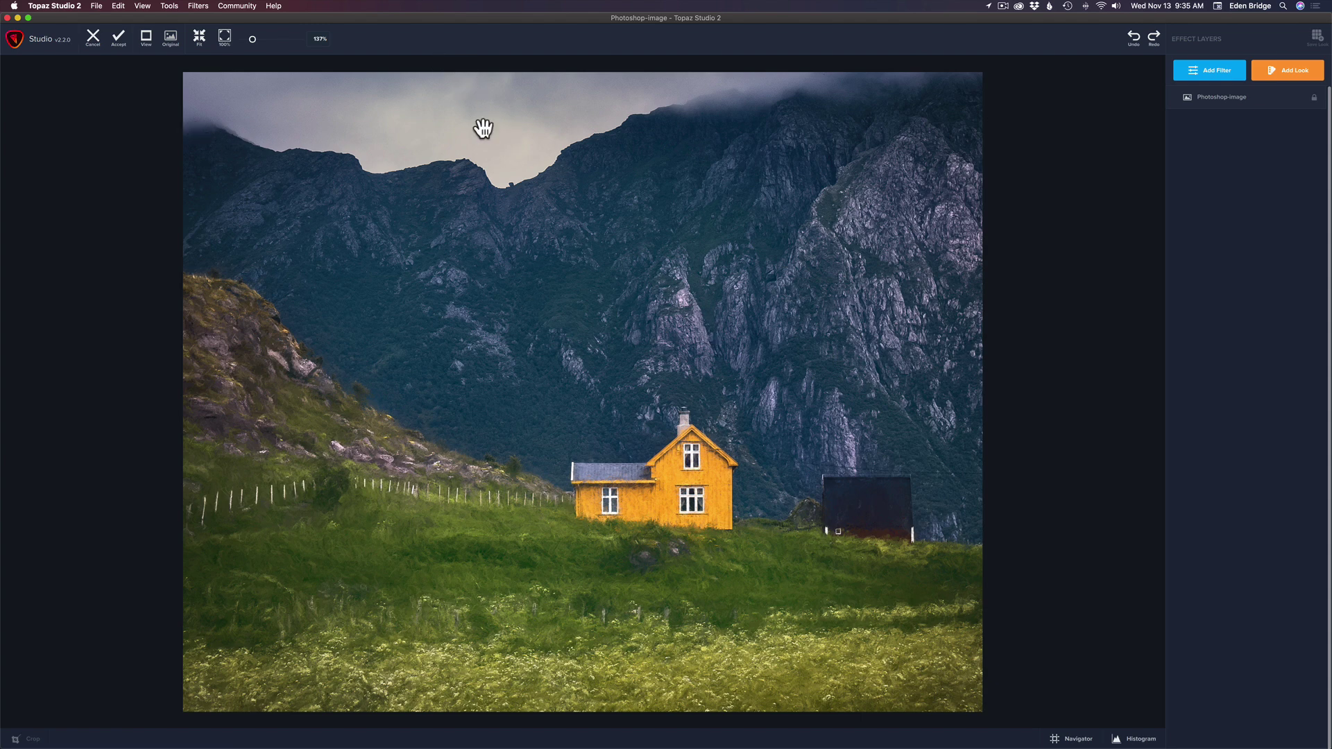
# Add an Abstraction filter with Simplify Size 0.30 and Detail Strength 0.62.
pyautogui.click(1225, 72)
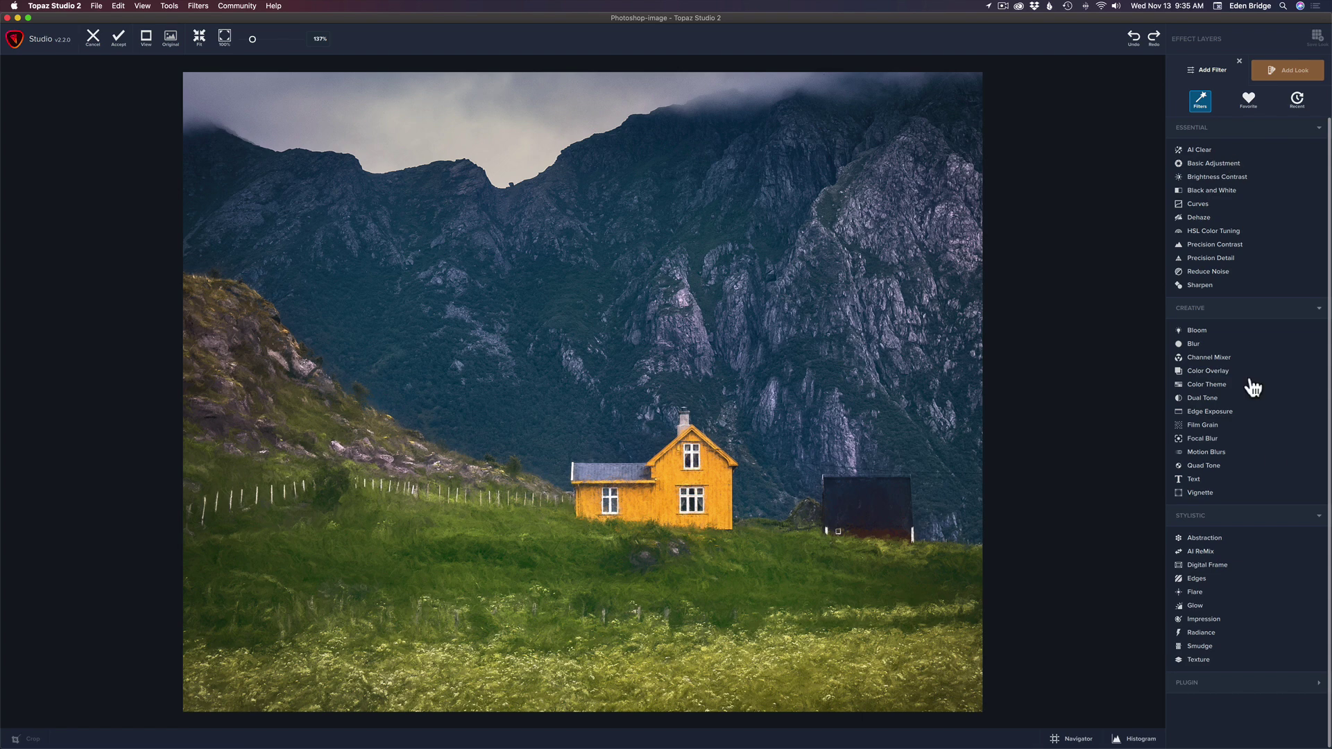
pyautogui.click(1232, 538)
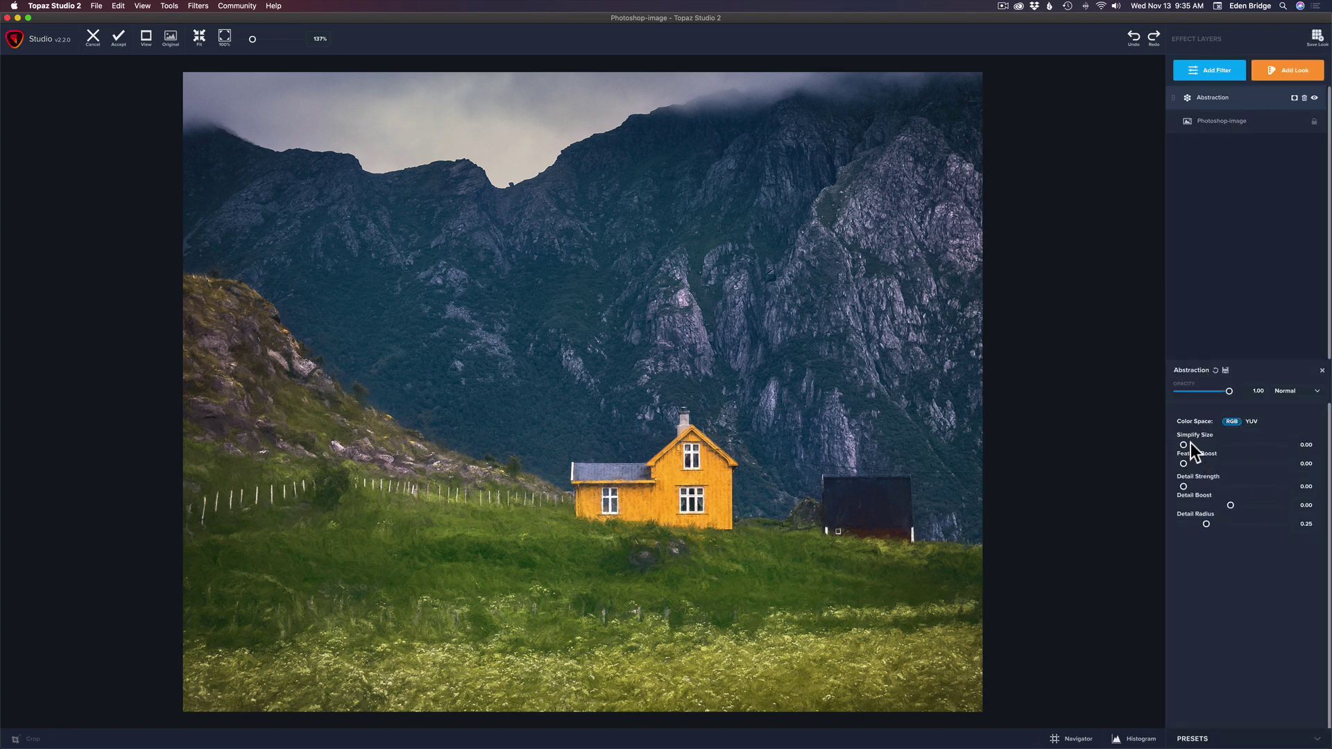
pyautogui.moveTo(1183, 444); pyautogui.dragTo(1213, 444)
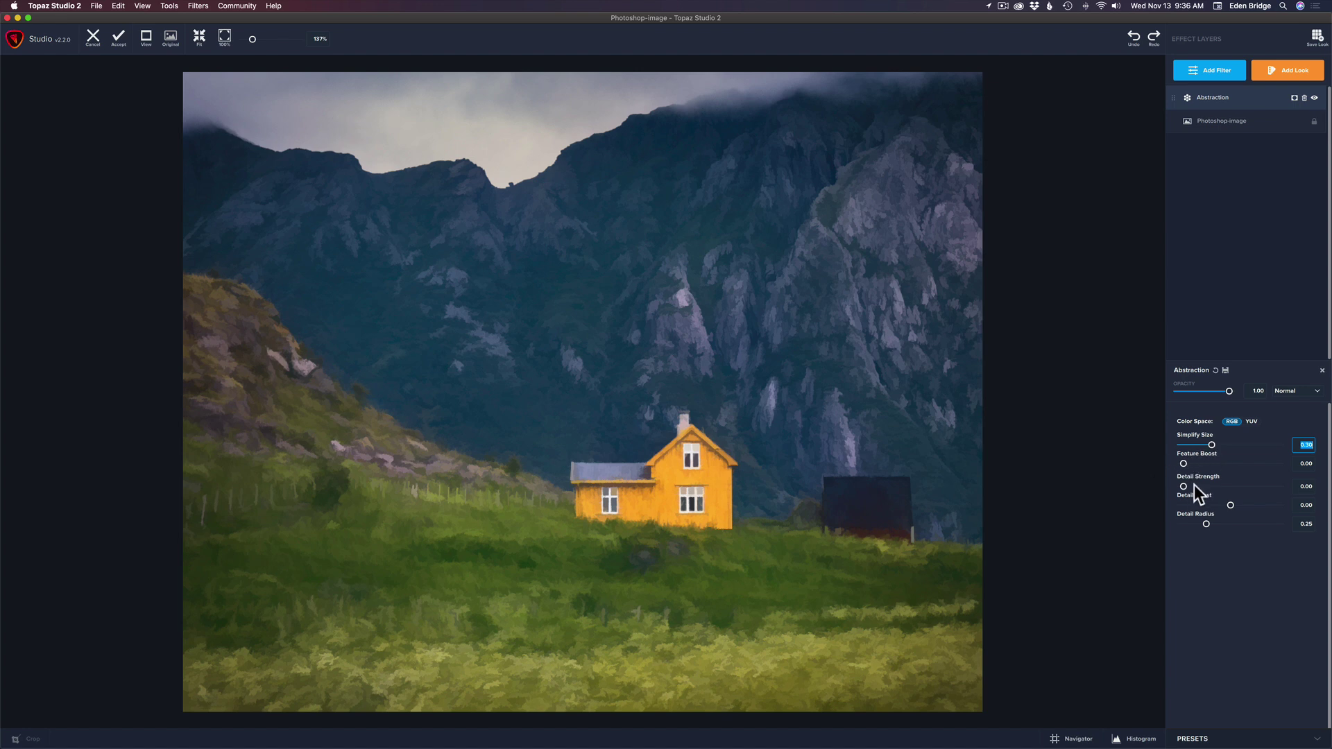
pyautogui.moveTo(1182, 485); pyautogui.dragTo(1222, 485)
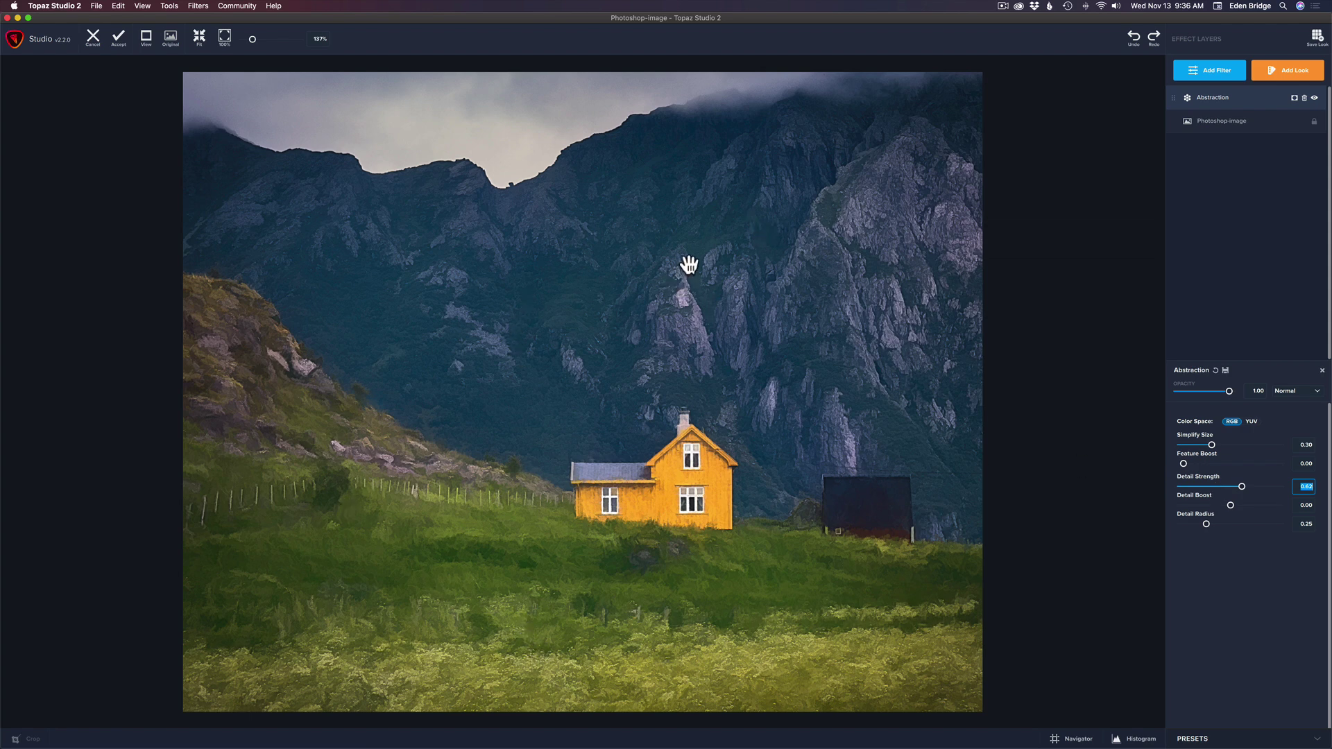
# Add an Impression filter using the circular brush stroke and set its texture background type to Original.
pyautogui.click(1222, 79)
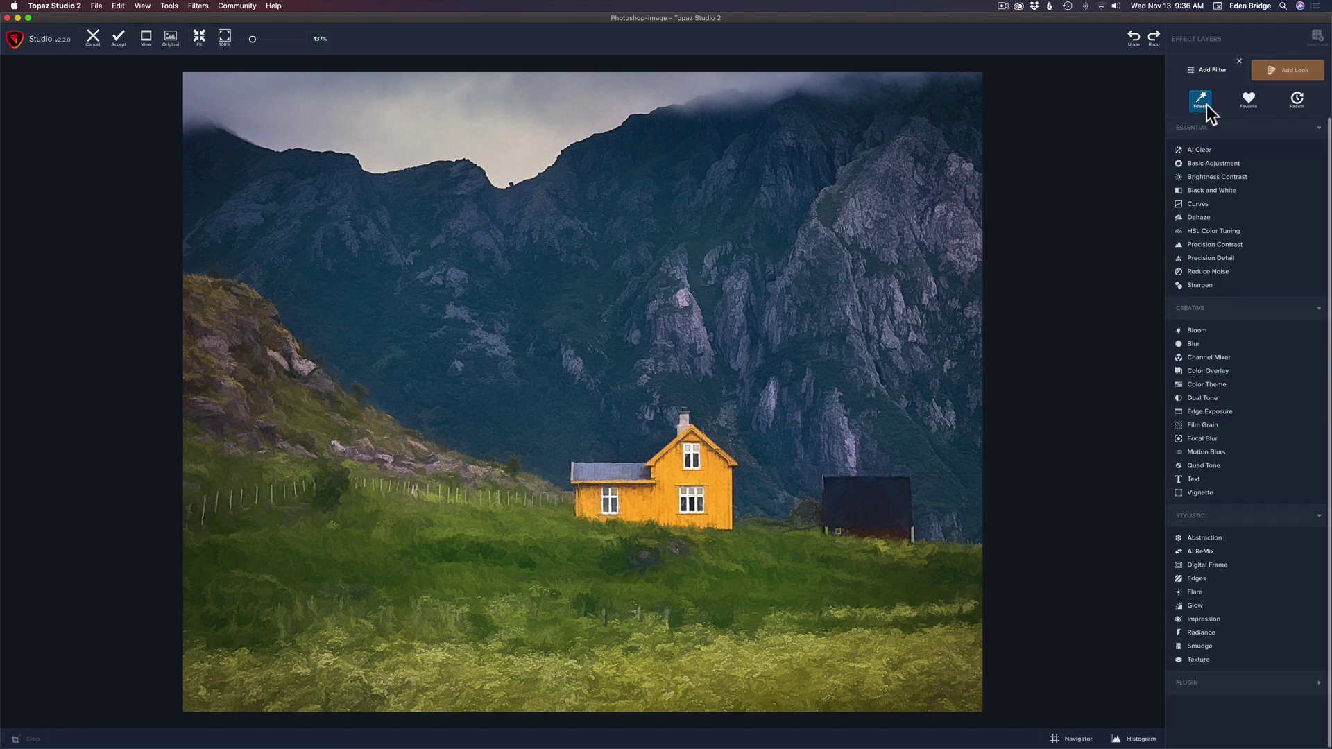
pyautogui.click(1209, 622)
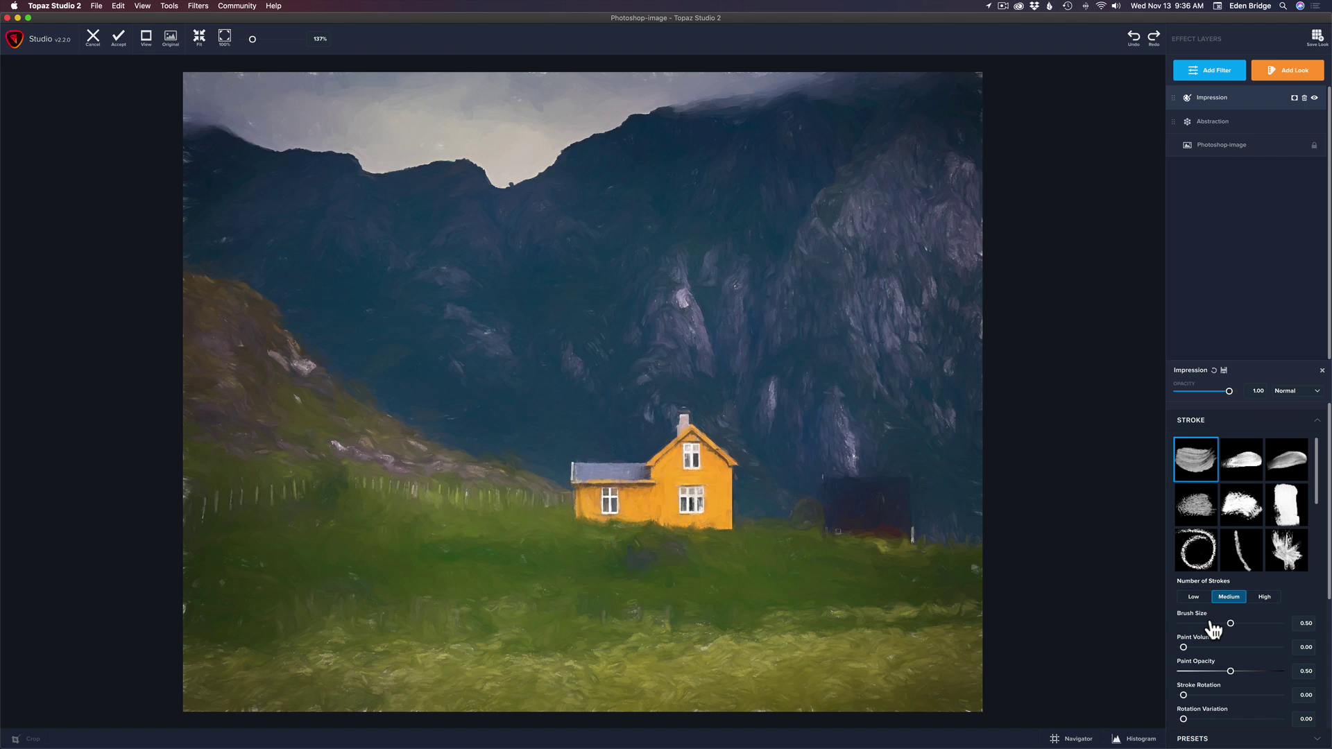
pyautogui.click(1198, 543)
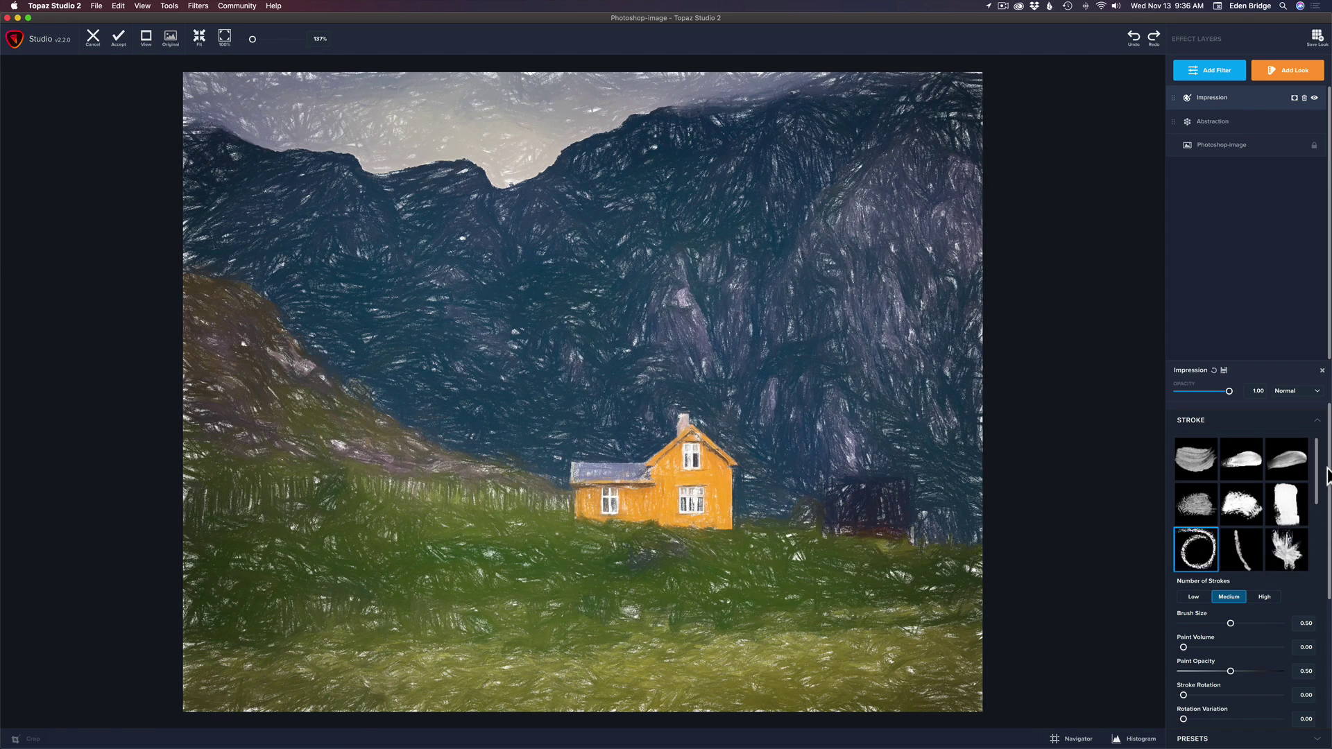
pyautogui.scroll(-5, 1230, 697)
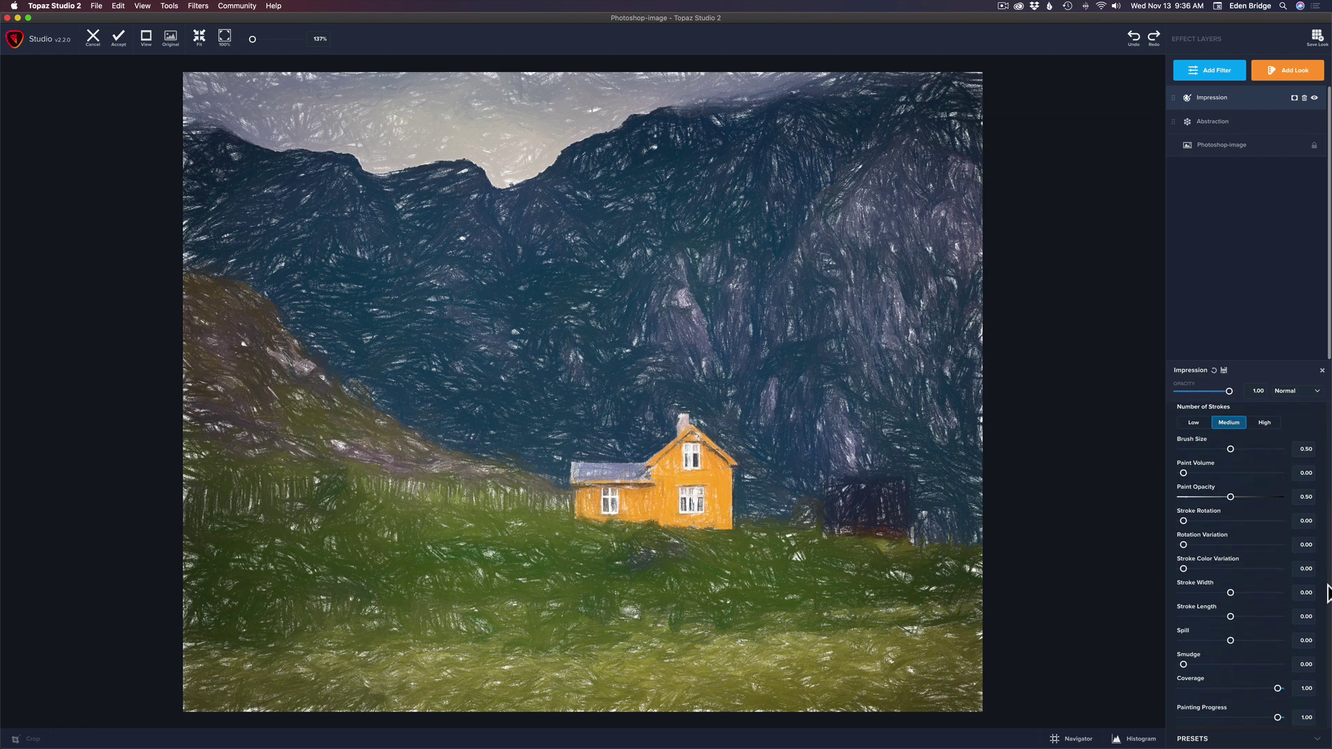
pyautogui.click(1225, 696)
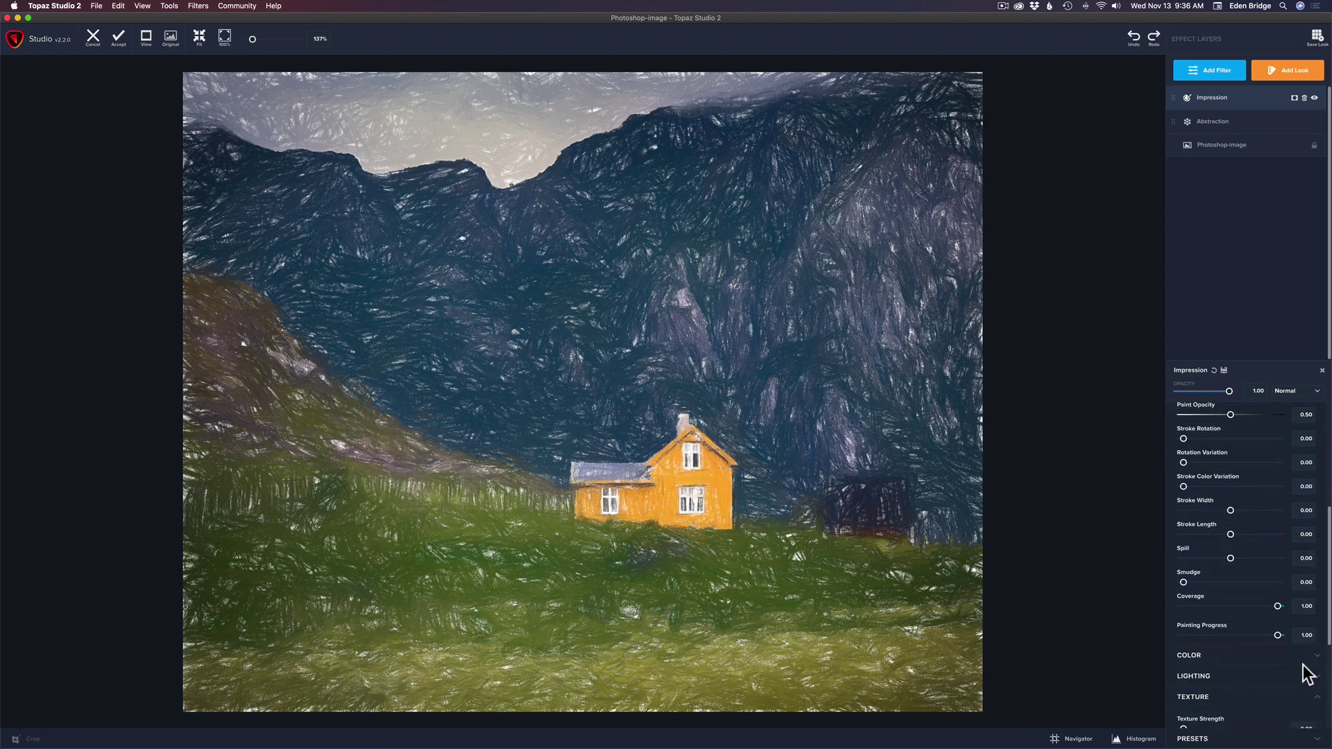
pyautogui.moveTo(1329, 610); pyautogui.dragTo(1329, 706)
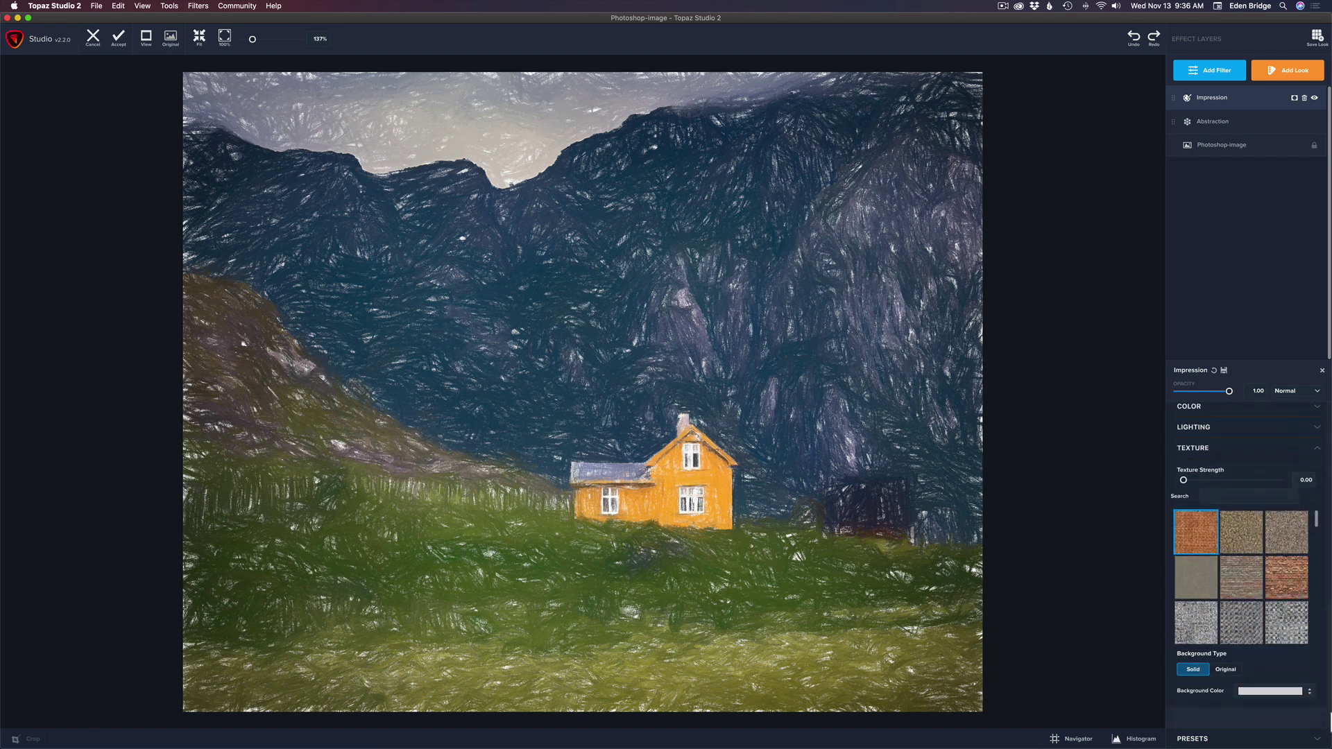
pyautogui.click(1225, 669)
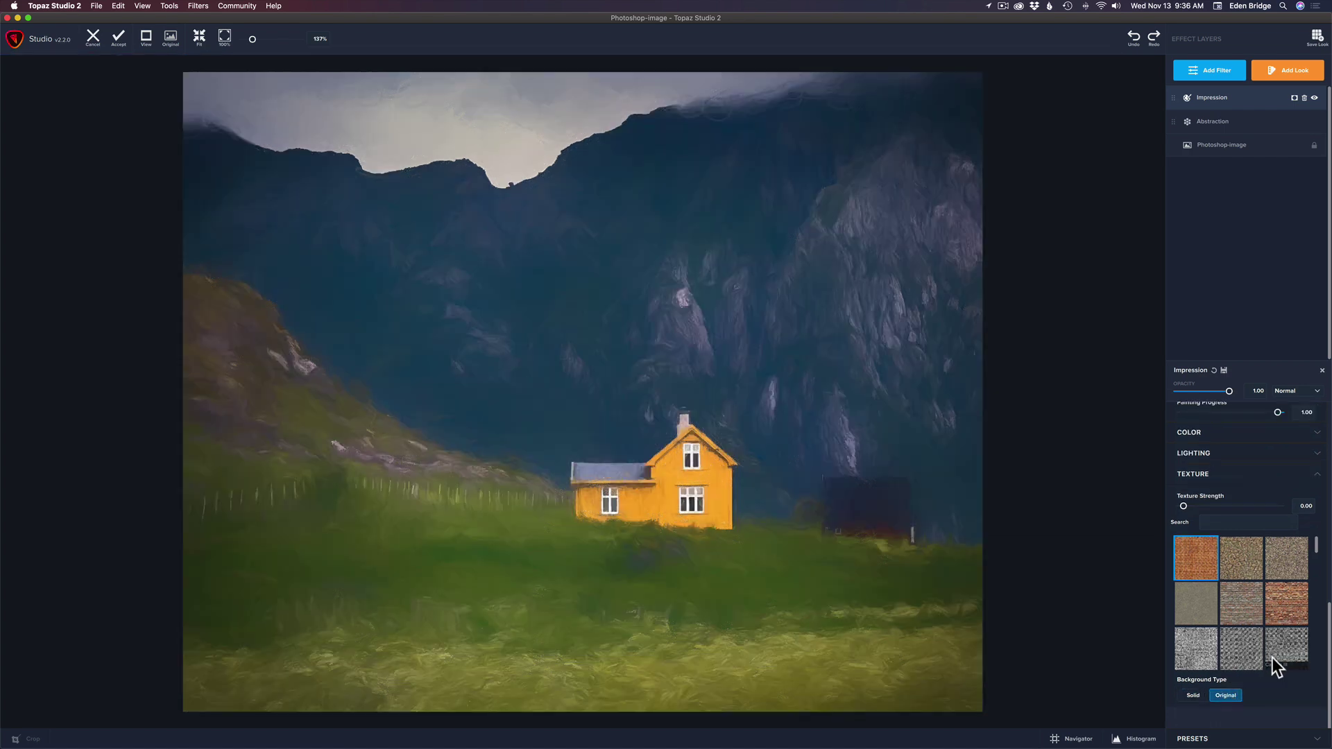
pyautogui.moveTo(1326, 631); pyautogui.dragTo(1329, 423)
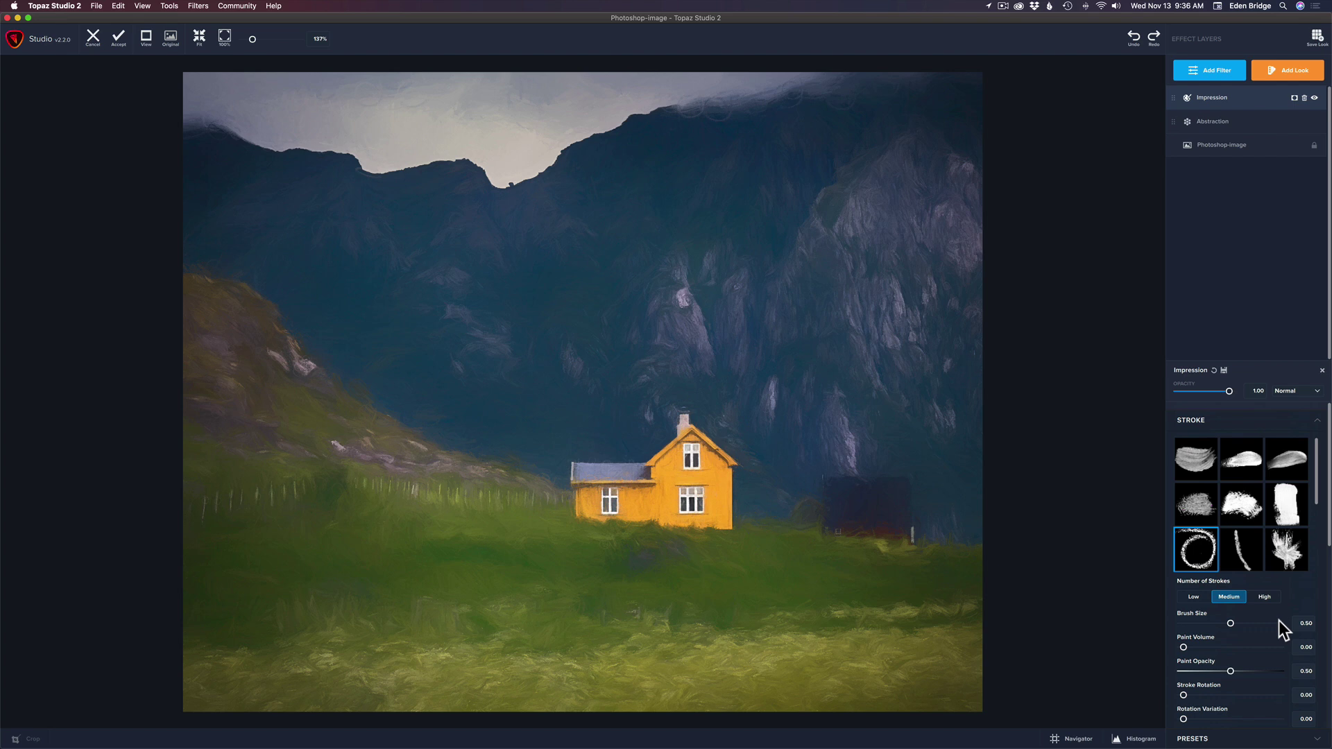
# Lower the Impression filter's opacity slightly and apply the effects to the Photoshop layer.
pyautogui.moveTo(1230, 393); pyautogui.dragTo(1227, 393)
pyautogui.moveTo(1218, 397); pyautogui.dragTo(1217, 391)
pyautogui.click(119, 40)
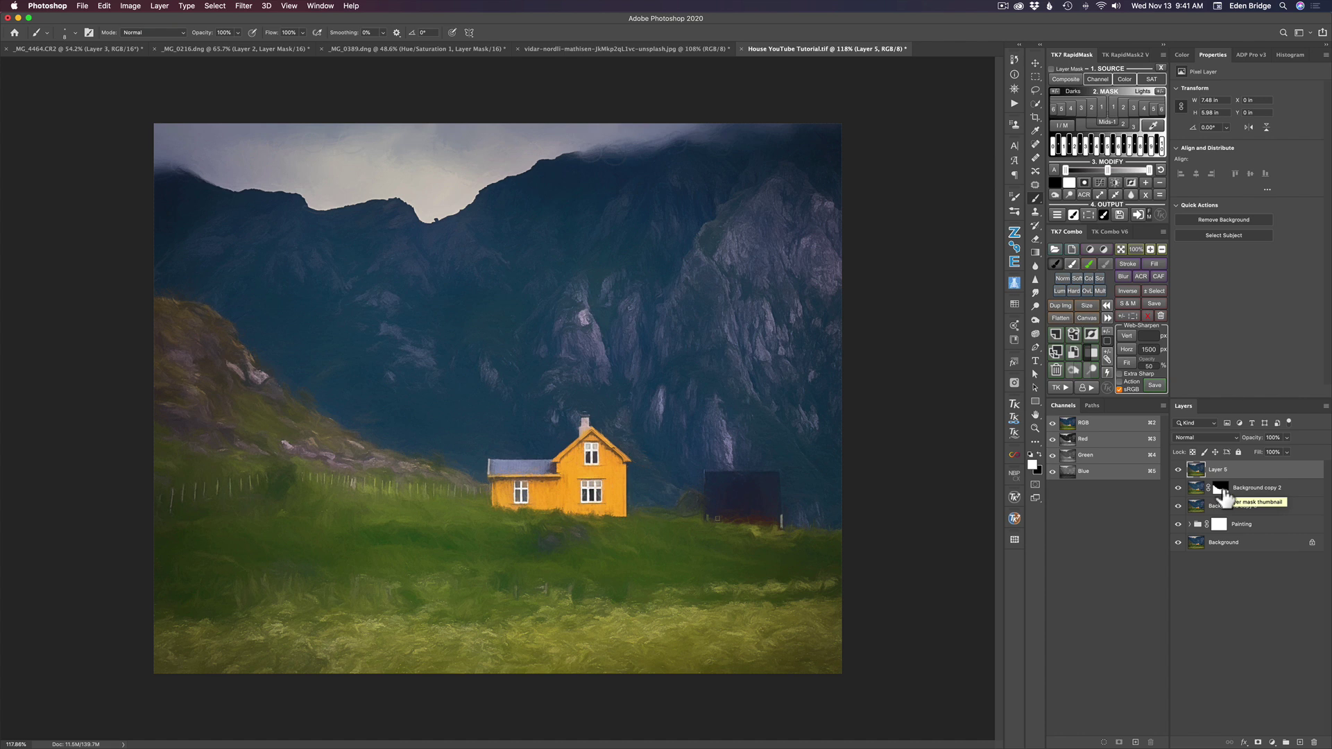
# Copy the Background copy 2 layer mask onto Layer 5 and invert the copied mask.
pyautogui.press('alt')
pyautogui.moveTo(1224, 493); pyautogui.dragTo(1222, 473)
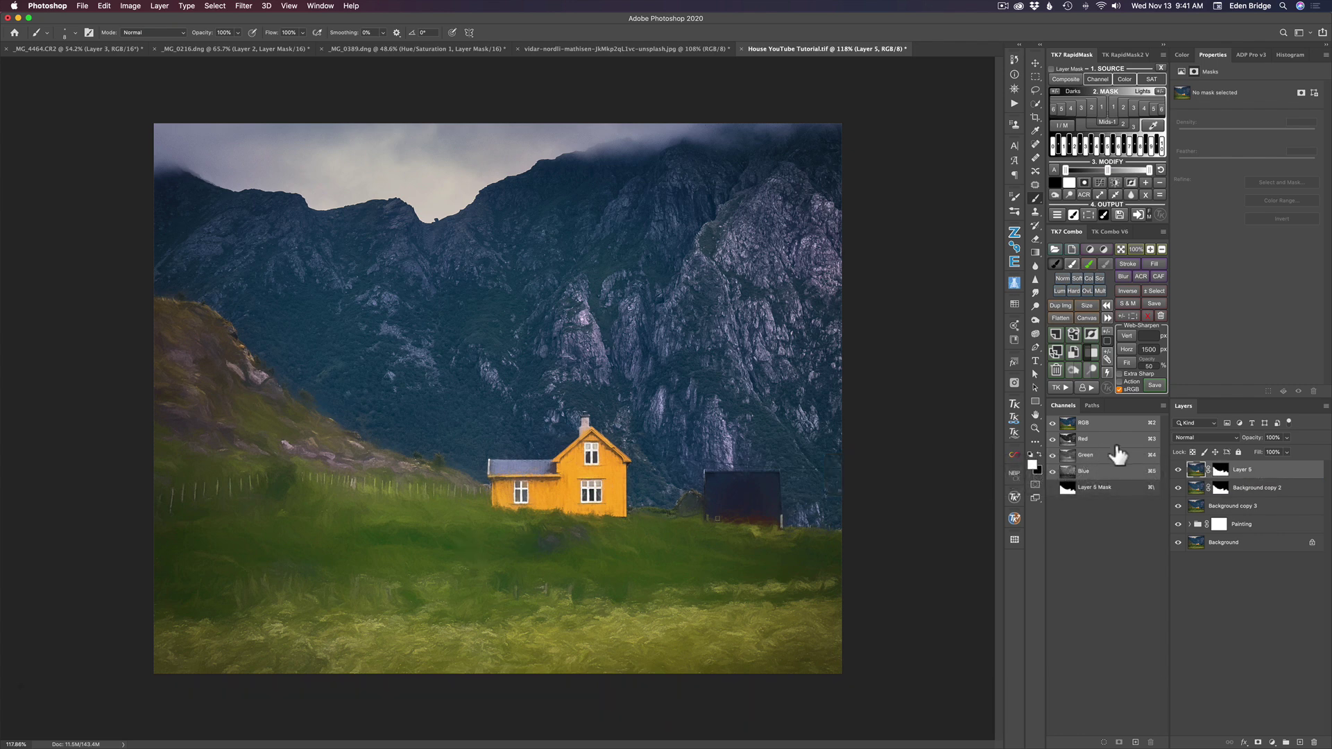
pyautogui.click(1222, 472)
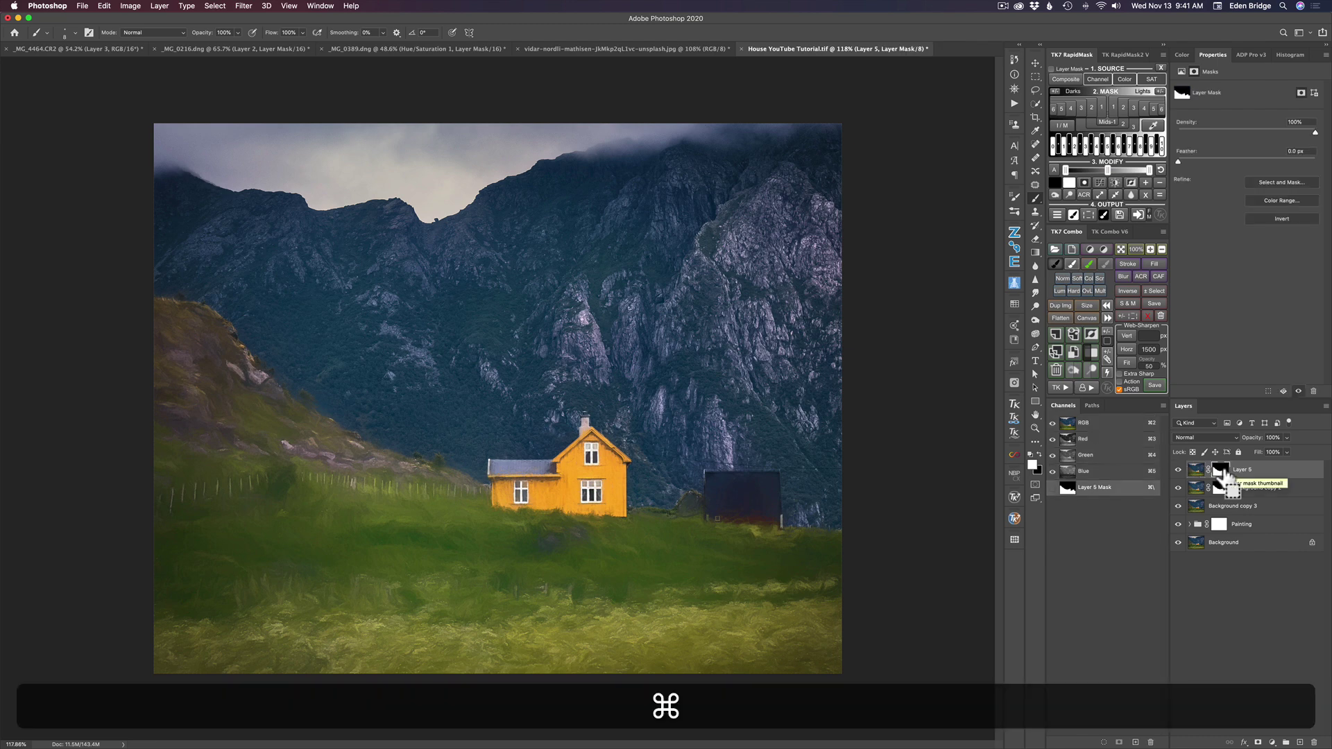
pyautogui.press('super+i')
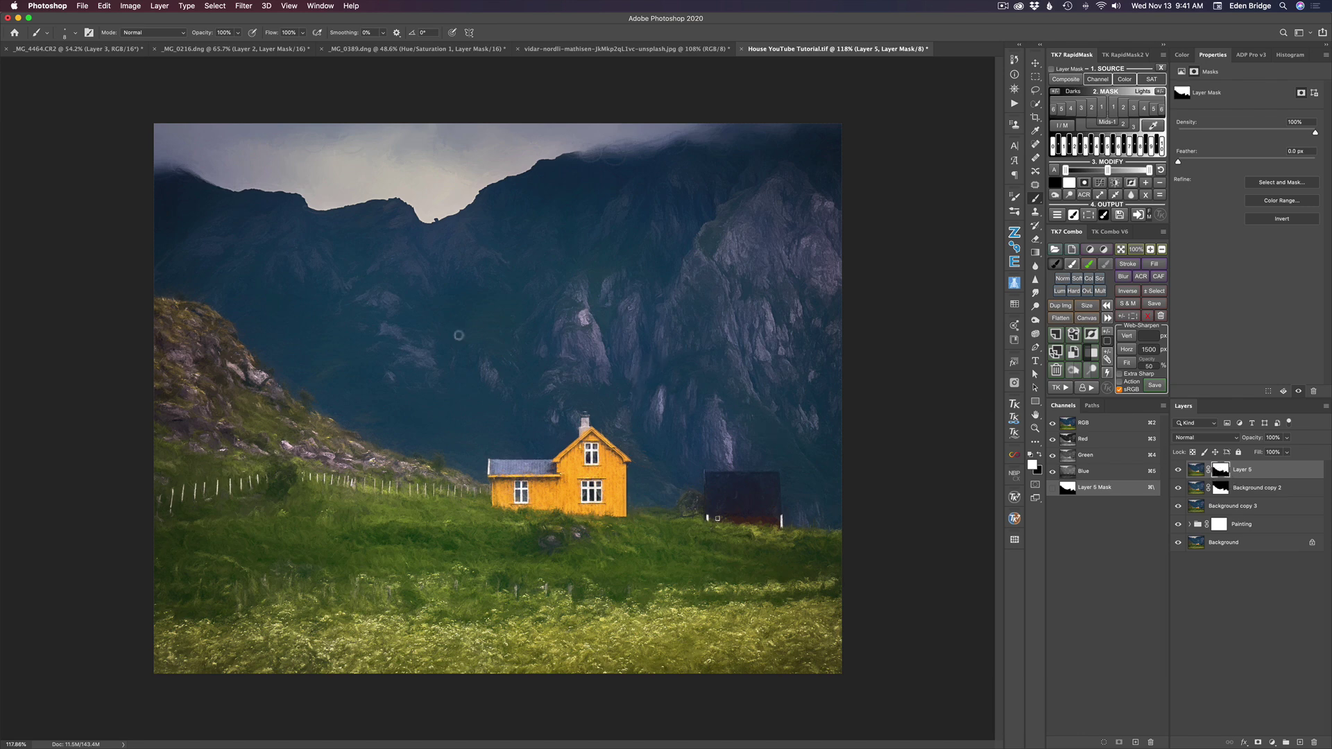
# Examine the masked blend up close along the hillside, yellow house, dark shed and mountain ridge.
pyautogui.scroll(6, 414, 345)
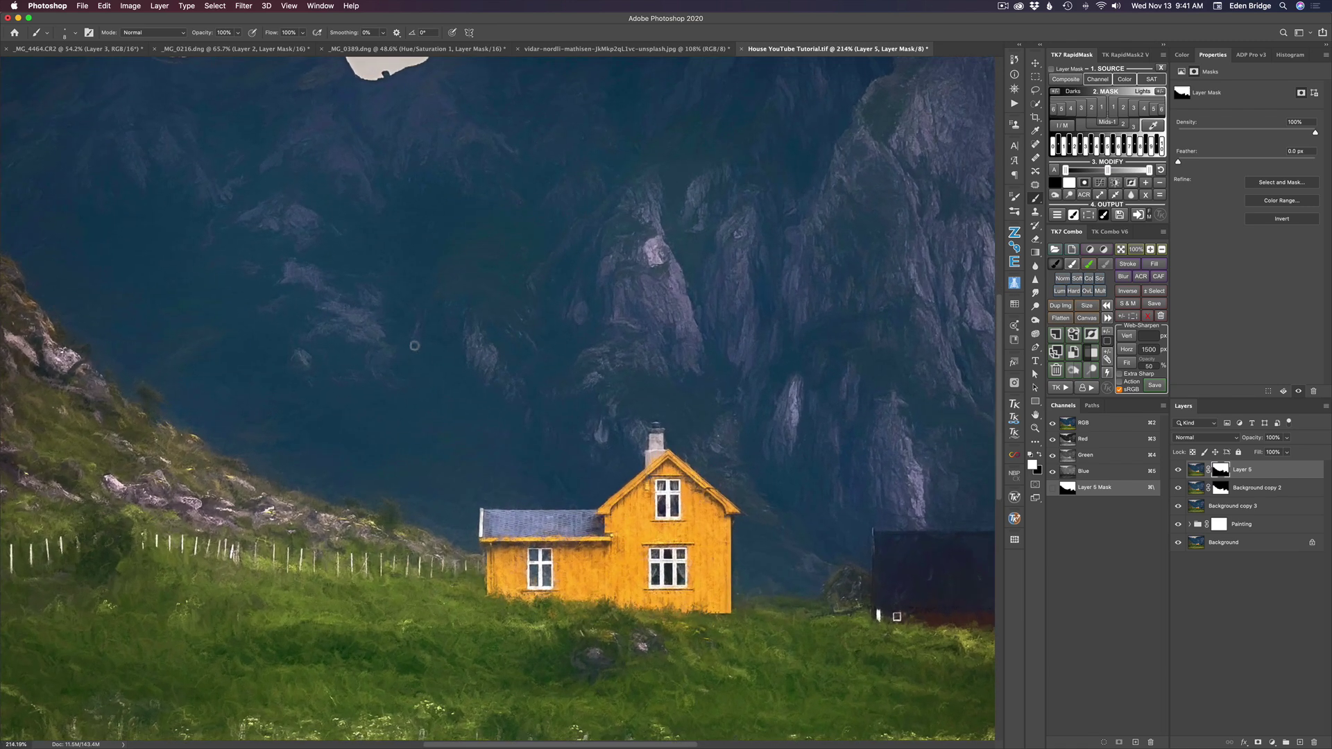
pyautogui.hscroll(-8, 414, 345)
pyautogui.hscroll(10, 414, 345)
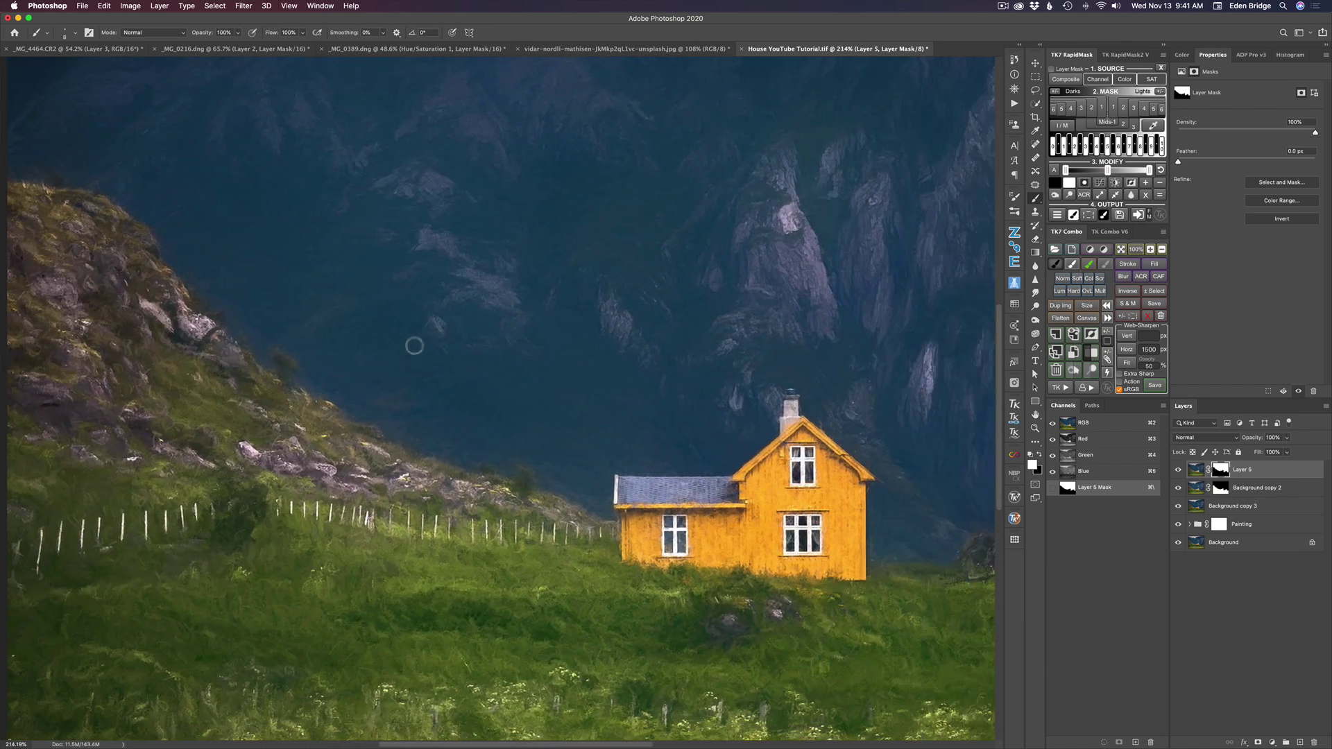
pyautogui.hscroll(3, 415, 345)
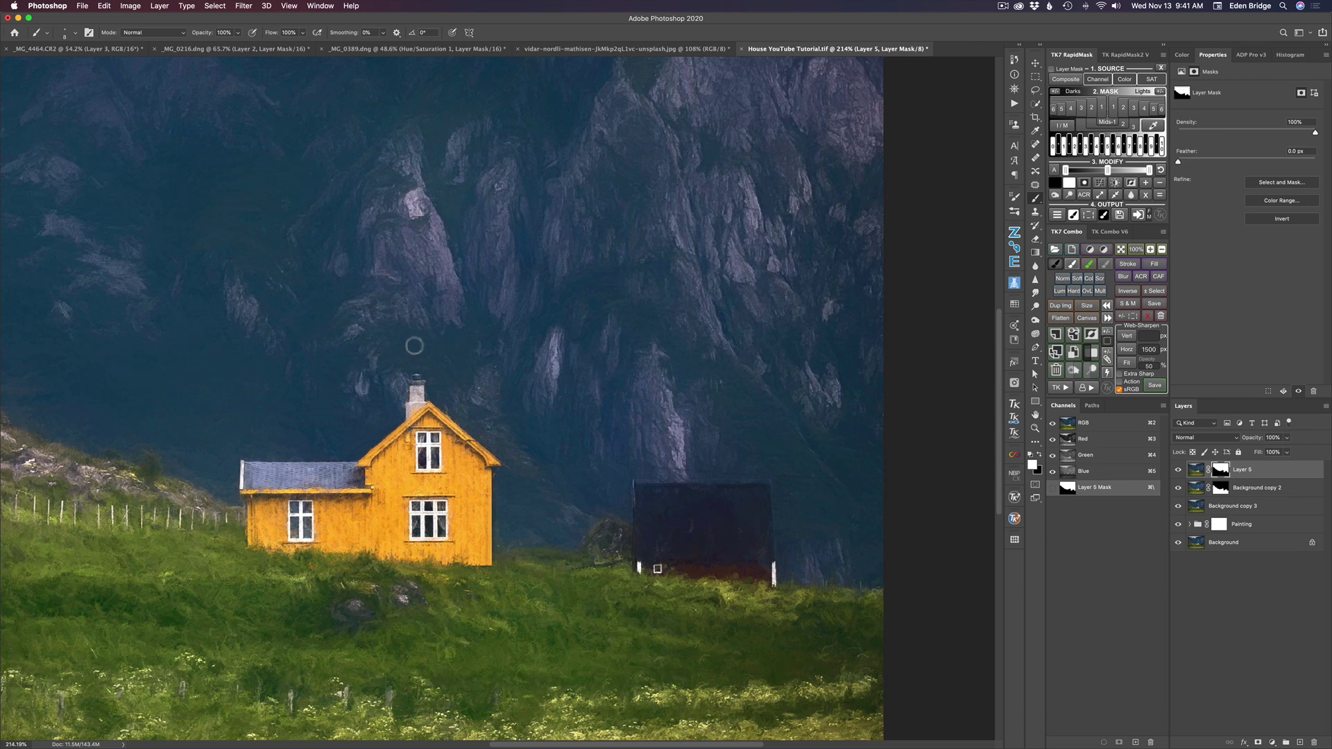
pyautogui.hscroll(-9, 415, 346)
pyautogui.scroll(6, 414, 345)
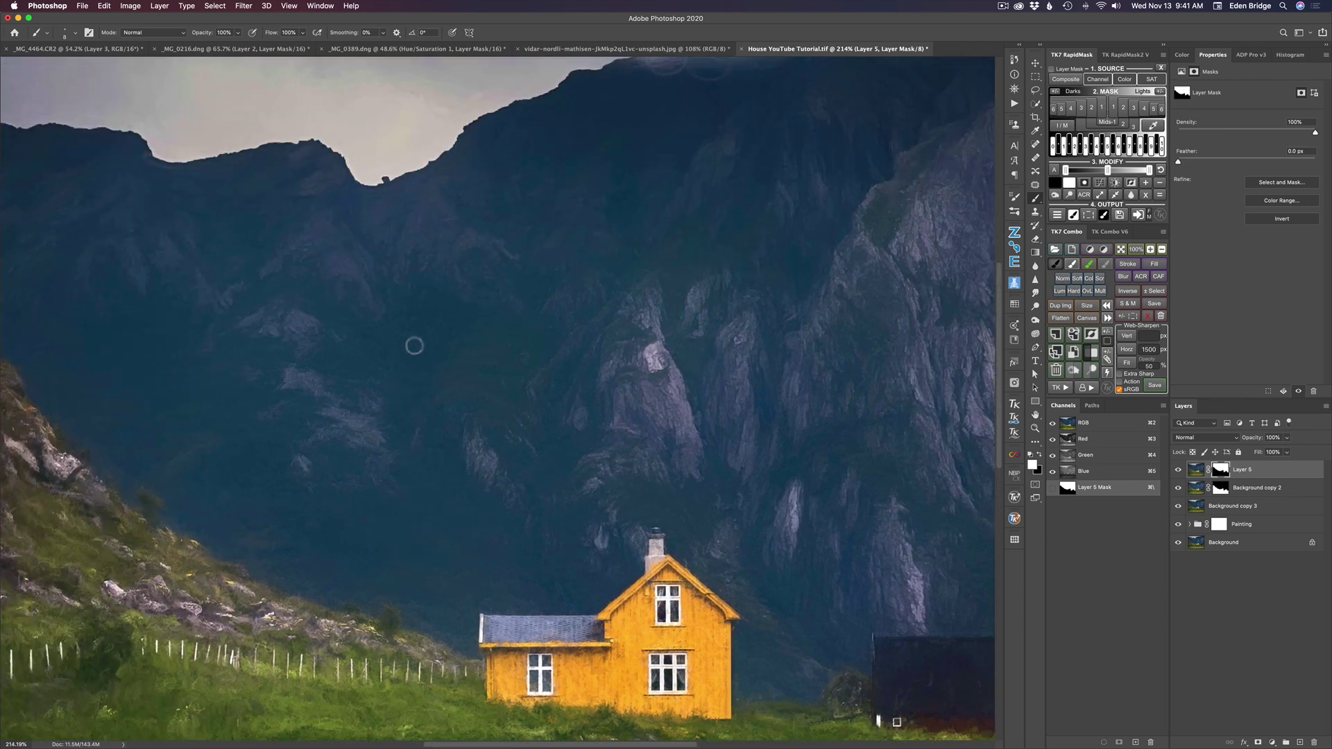
pyautogui.press('super+0')
pyautogui.scroll(-1, 415, 346)
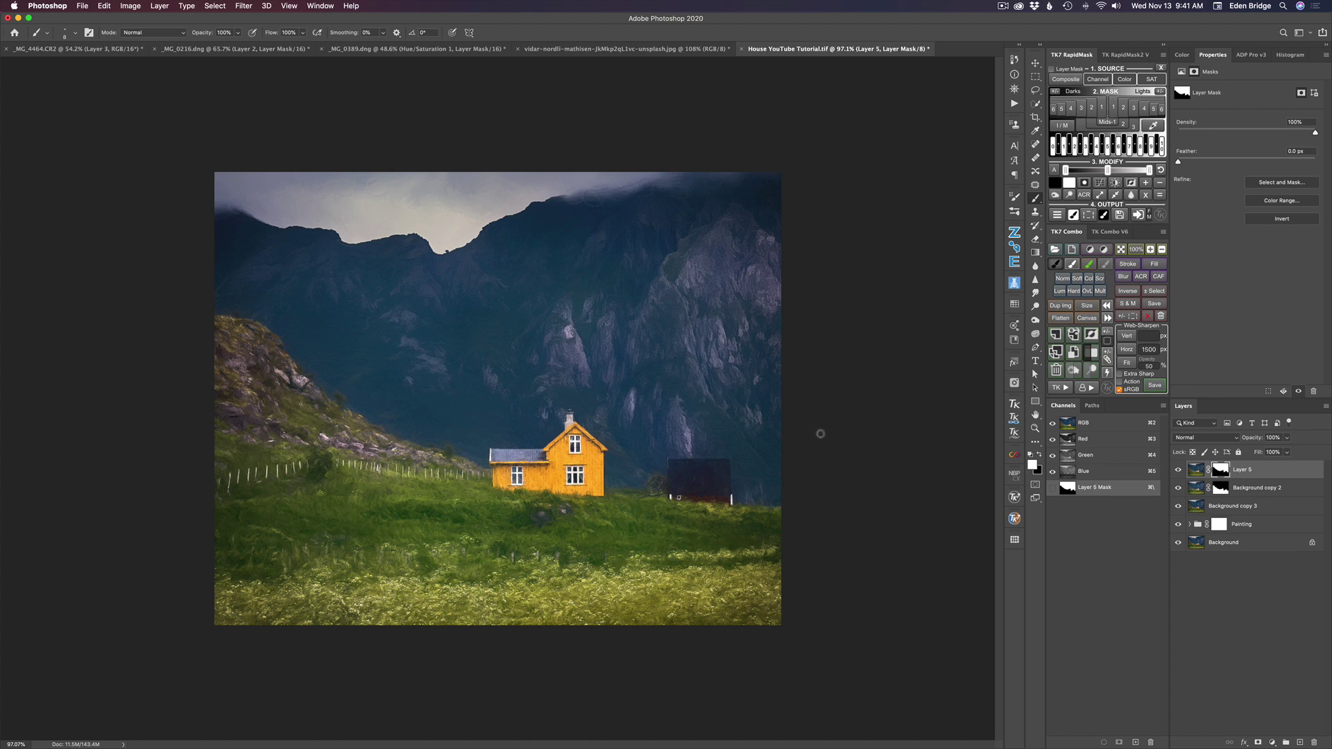
# Paint black over the sky on the Layer 5 mask, using a large brush reduced to 200.
pyautogui.press('b')
pyautogui.moveTo(368, 224); pyautogui.dragTo(444, 237)
pyautogui.press('x')
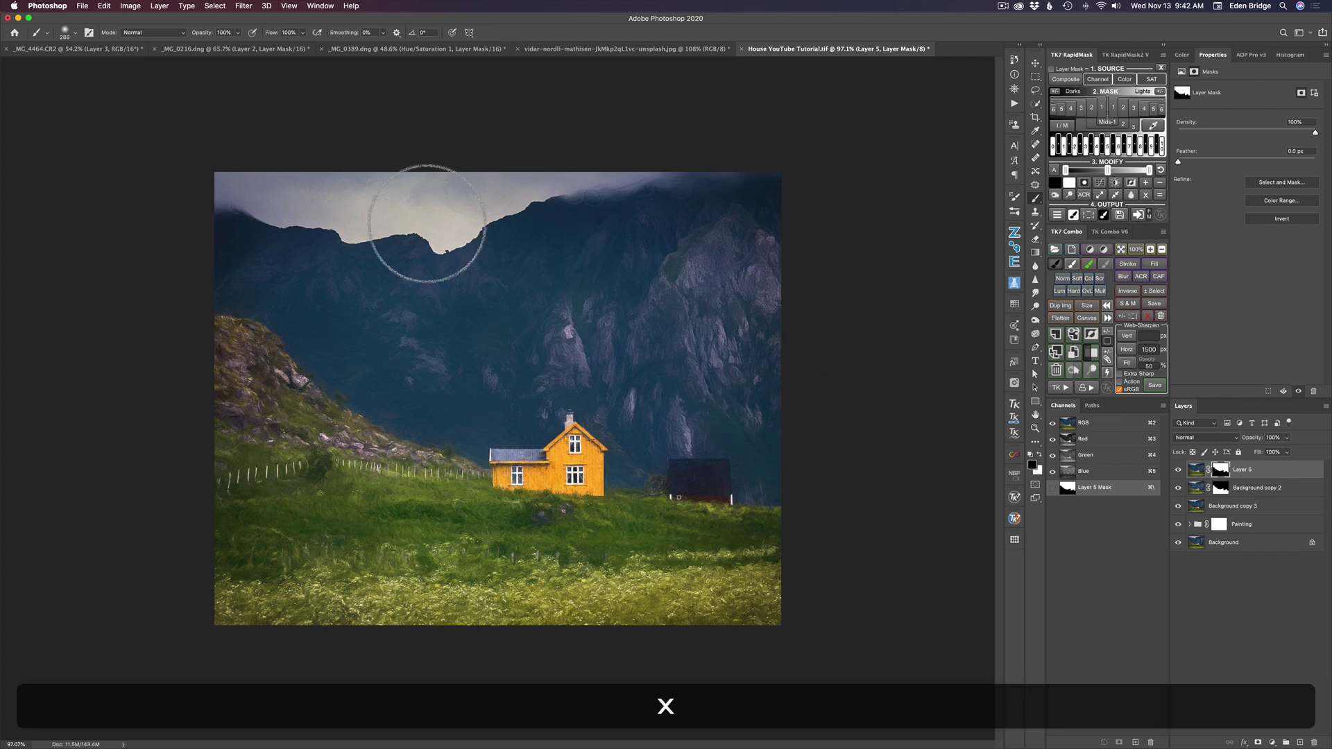
pyautogui.press('[')
pyautogui.press('[')
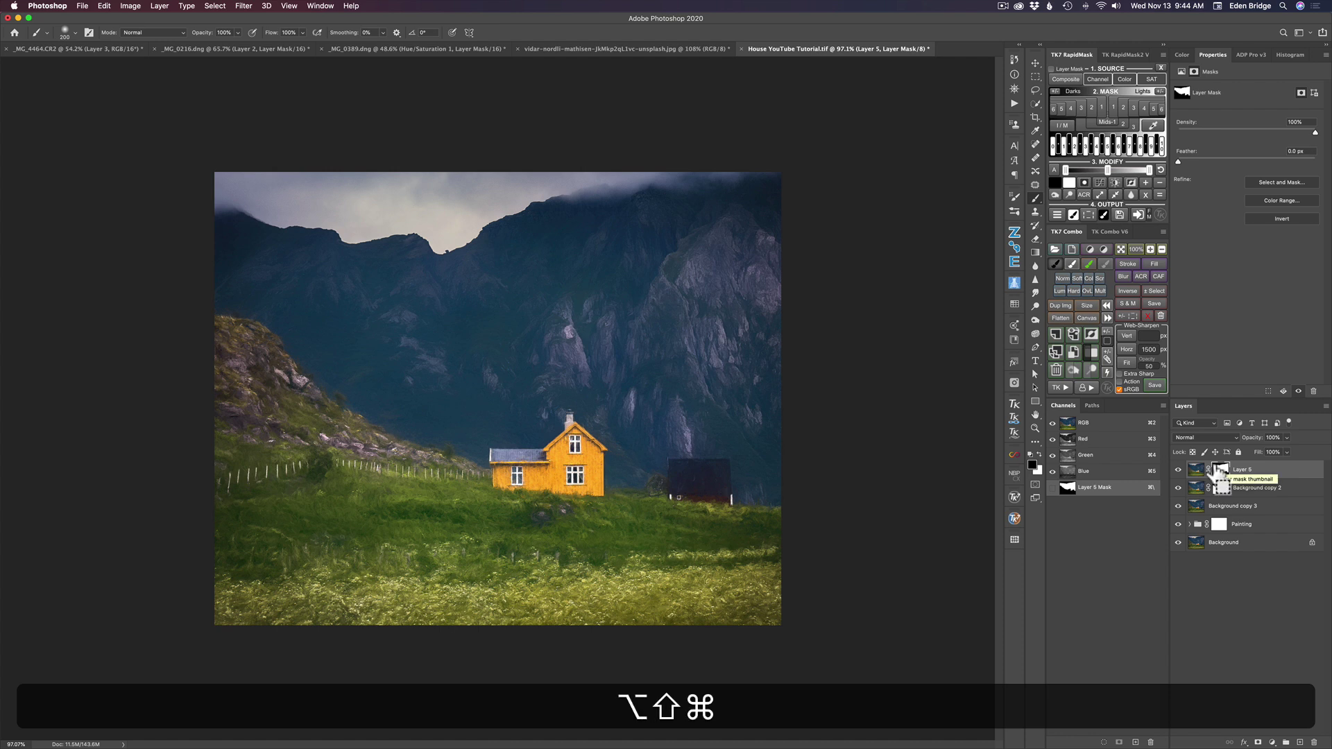
# Merge all visible layers into a new top layer and open it in Topaz Studio 2.
pyautogui.press('alt+shift+super+e')
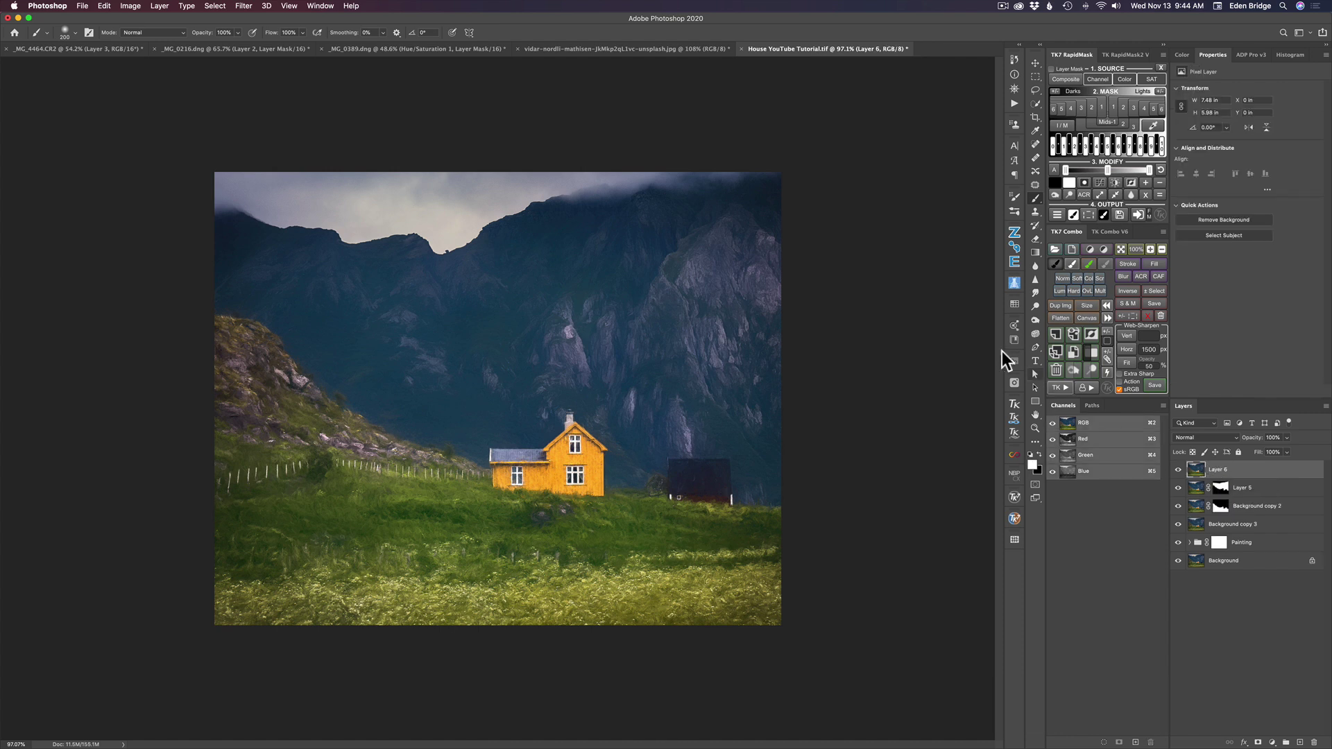
pyautogui.click(248, 6)
pyautogui.moveTo(301, 316)
pyautogui.click(430, 320)
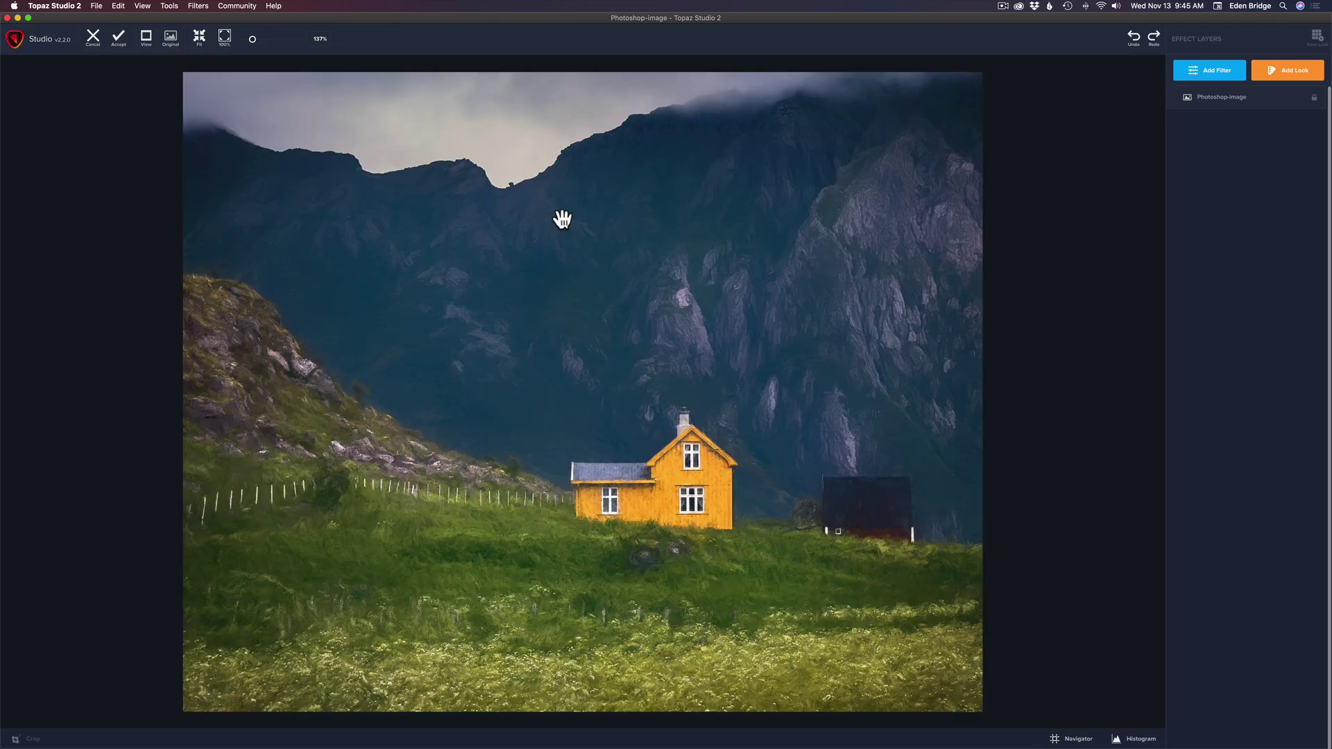
# Add an AI ReMix filter to the image and look over its style thumbnails.
pyautogui.click(1218, 72)
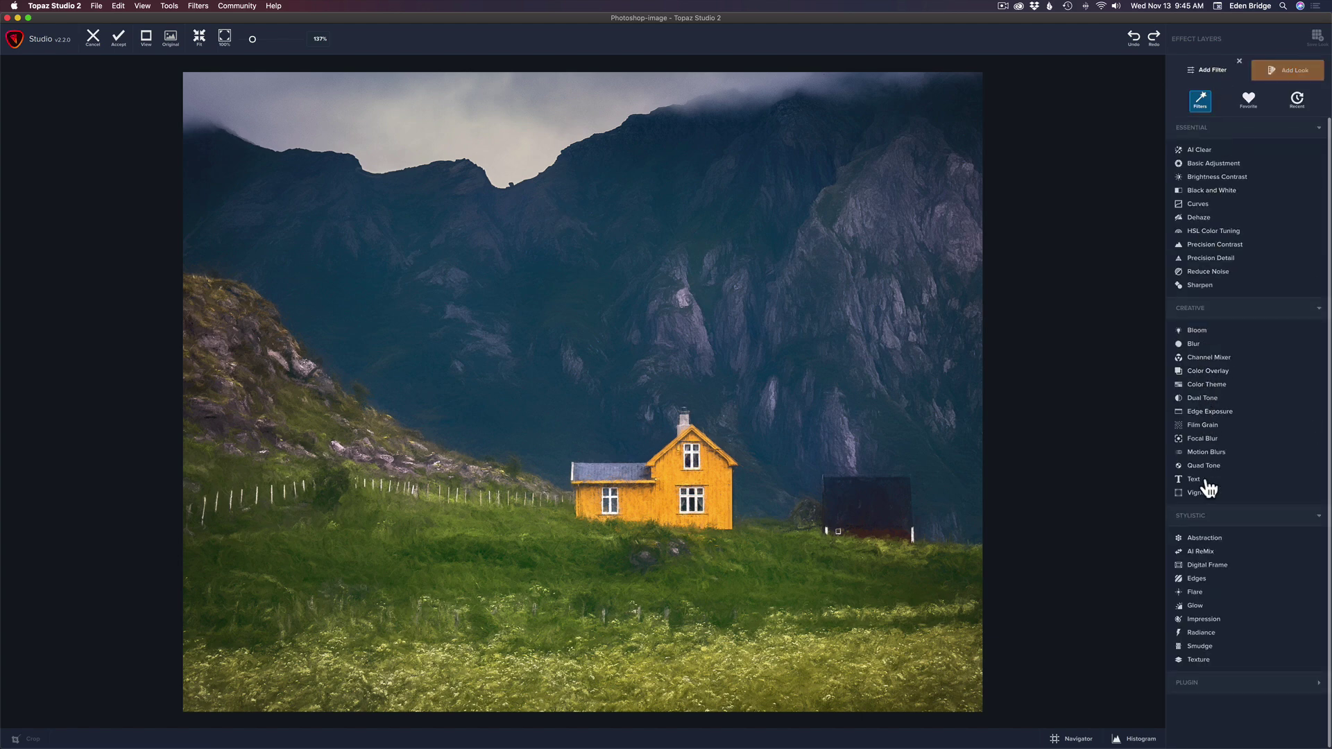
pyautogui.click(1207, 551)
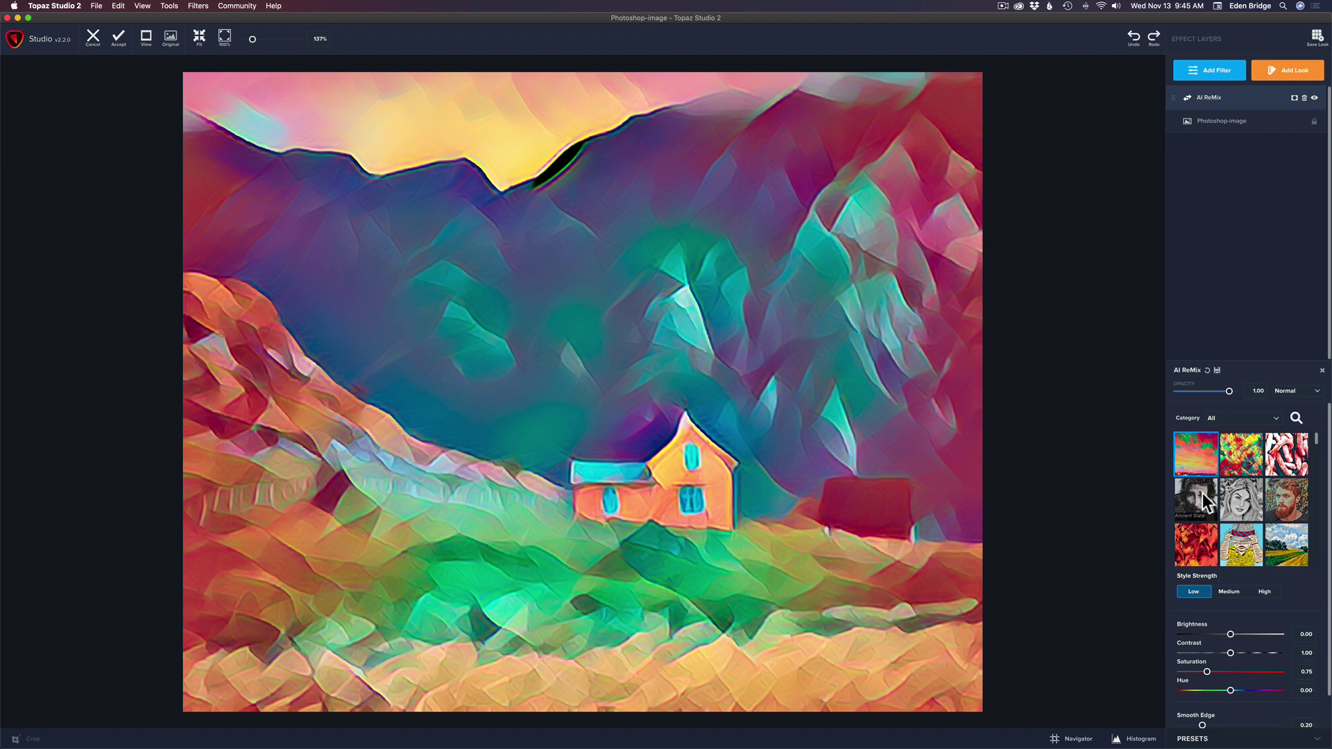
pyautogui.scroll(-1, 1201, 506)
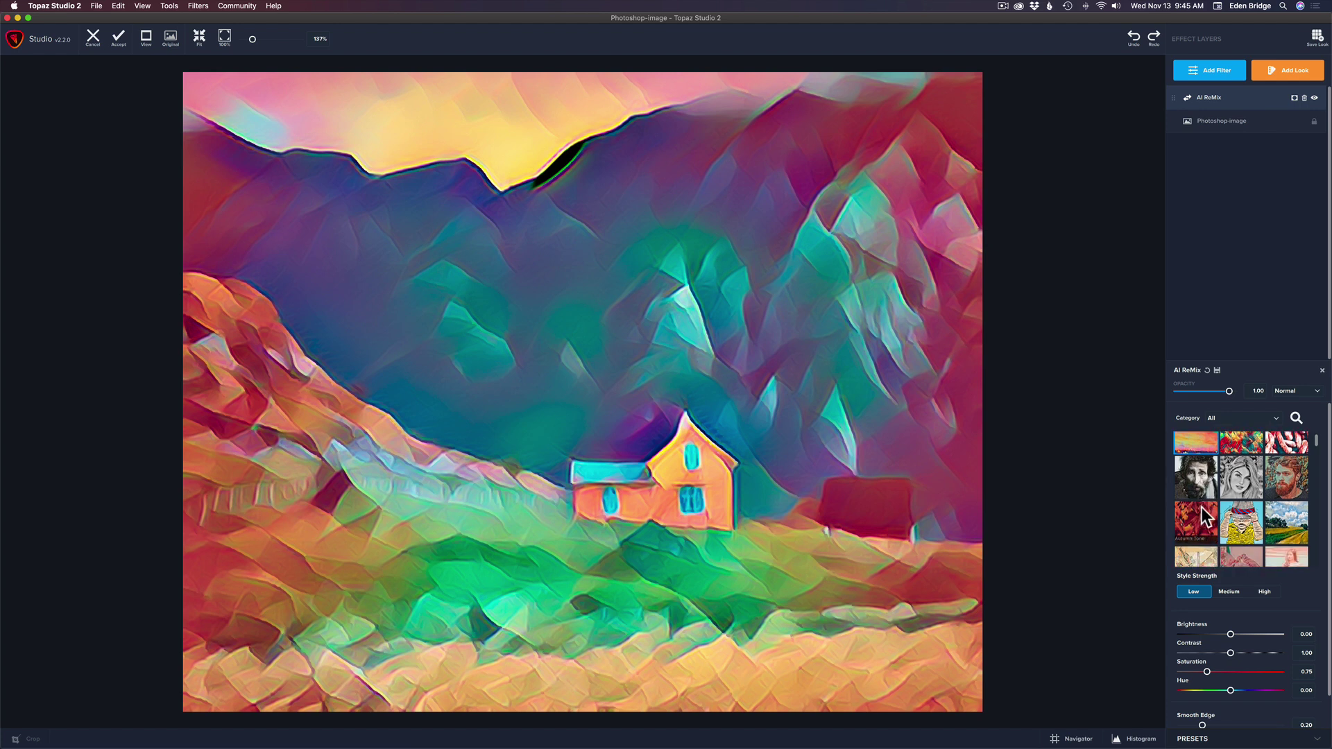
pyautogui.scroll(1, 1197, 452)
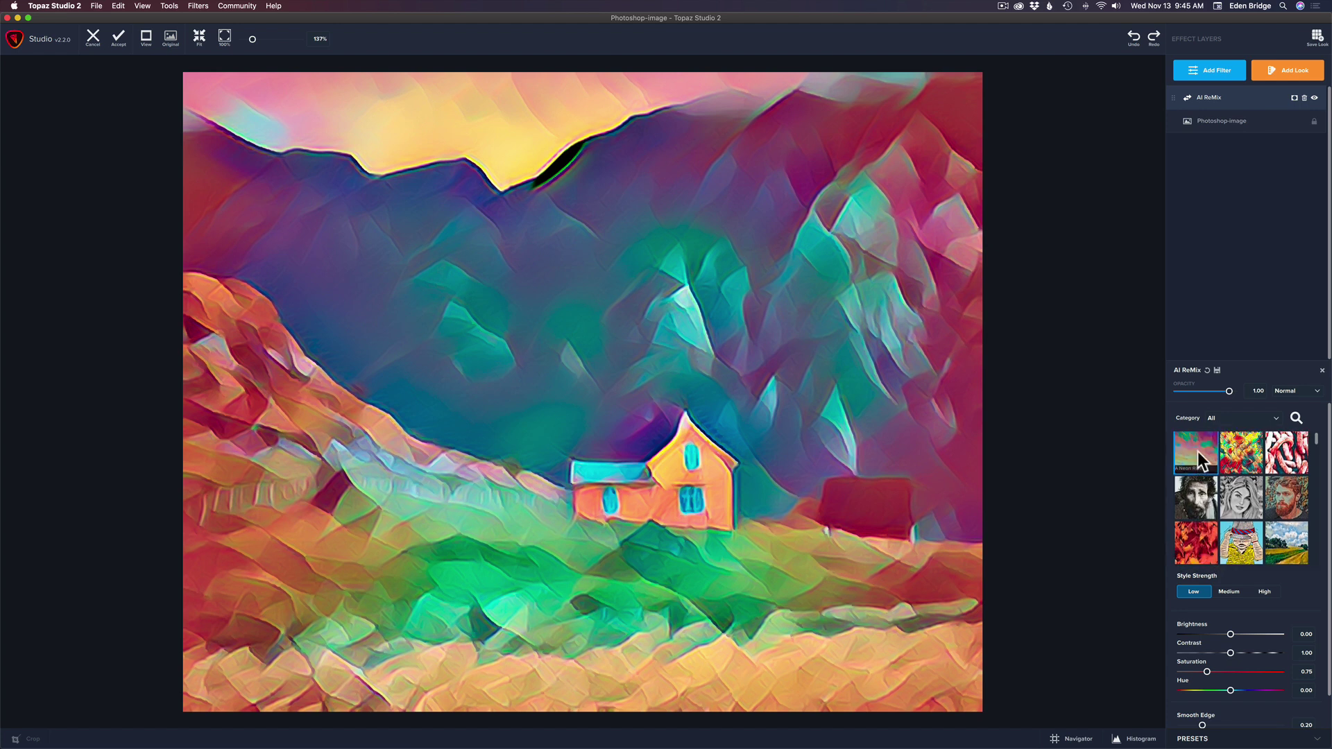
# Search the AI ReMix styles for "colored marker" and apply the matching style at low strength.
pyautogui.click(1296, 418)
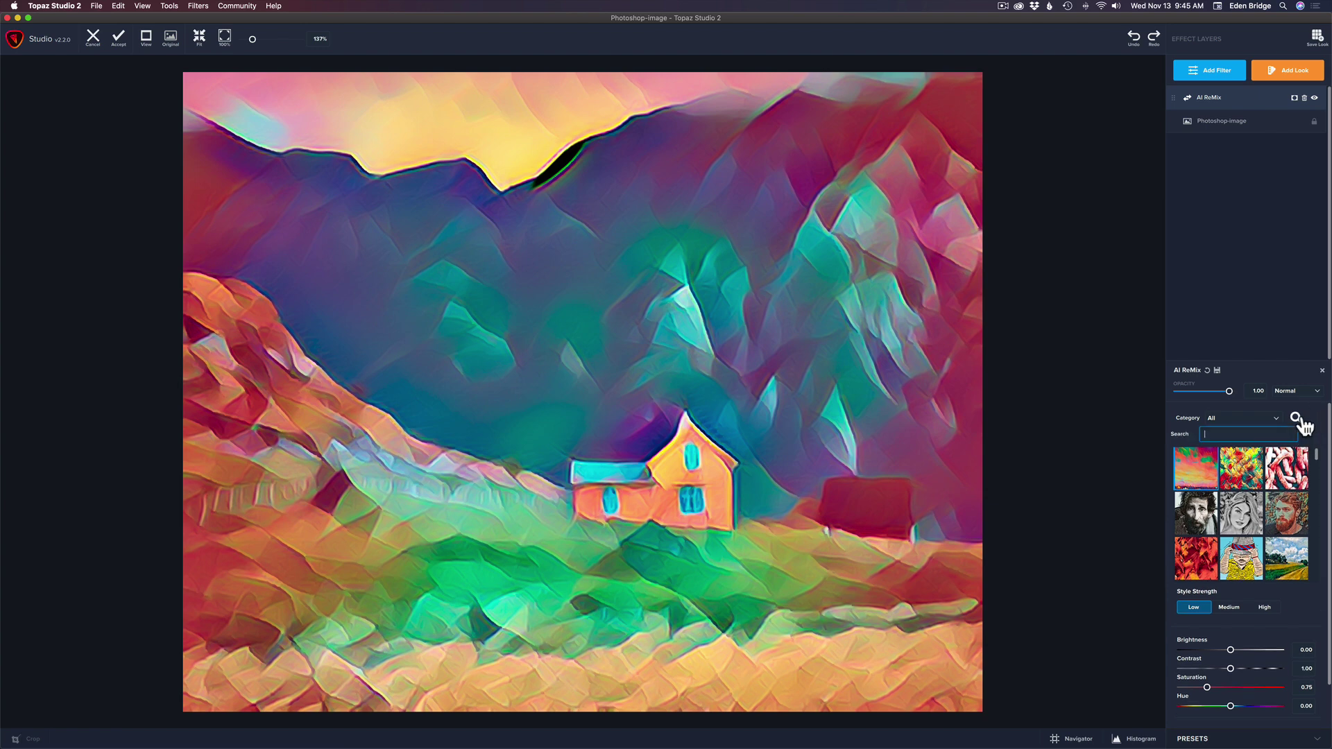
pyautogui.write('c')
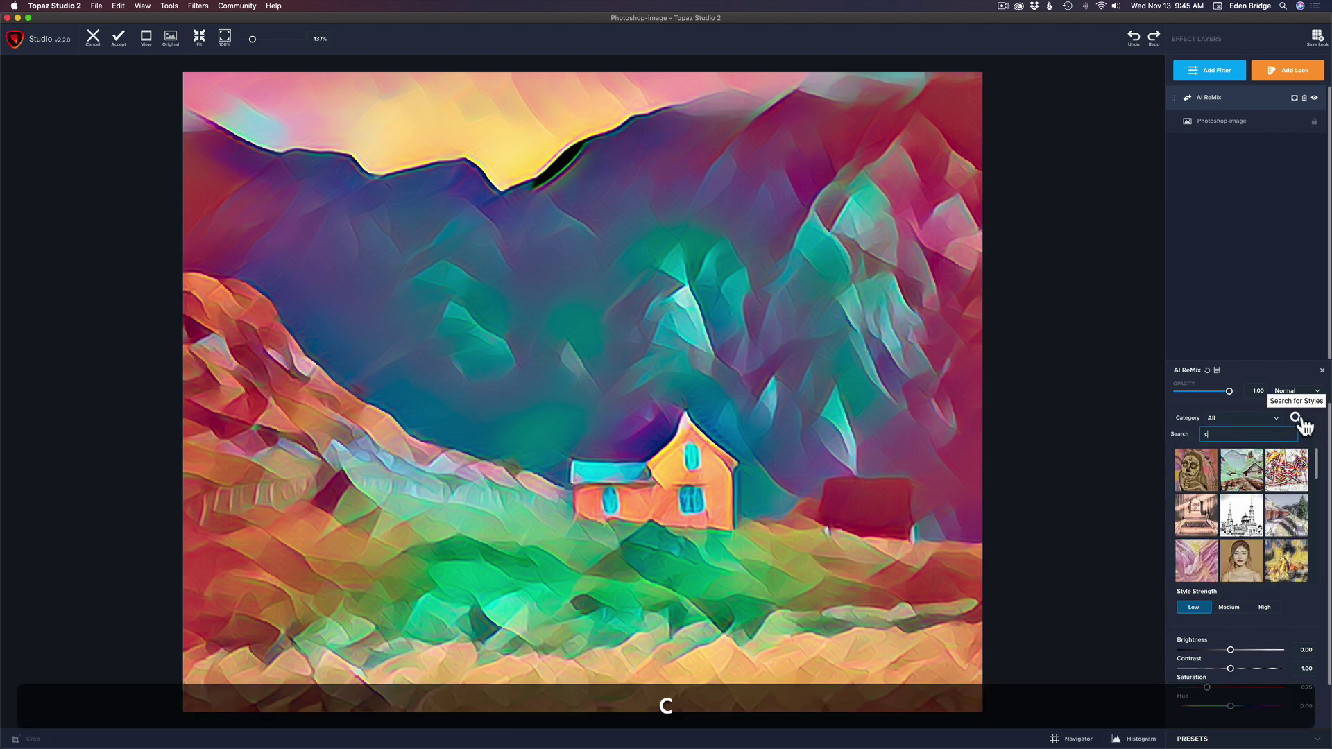
pyautogui.write('olored')
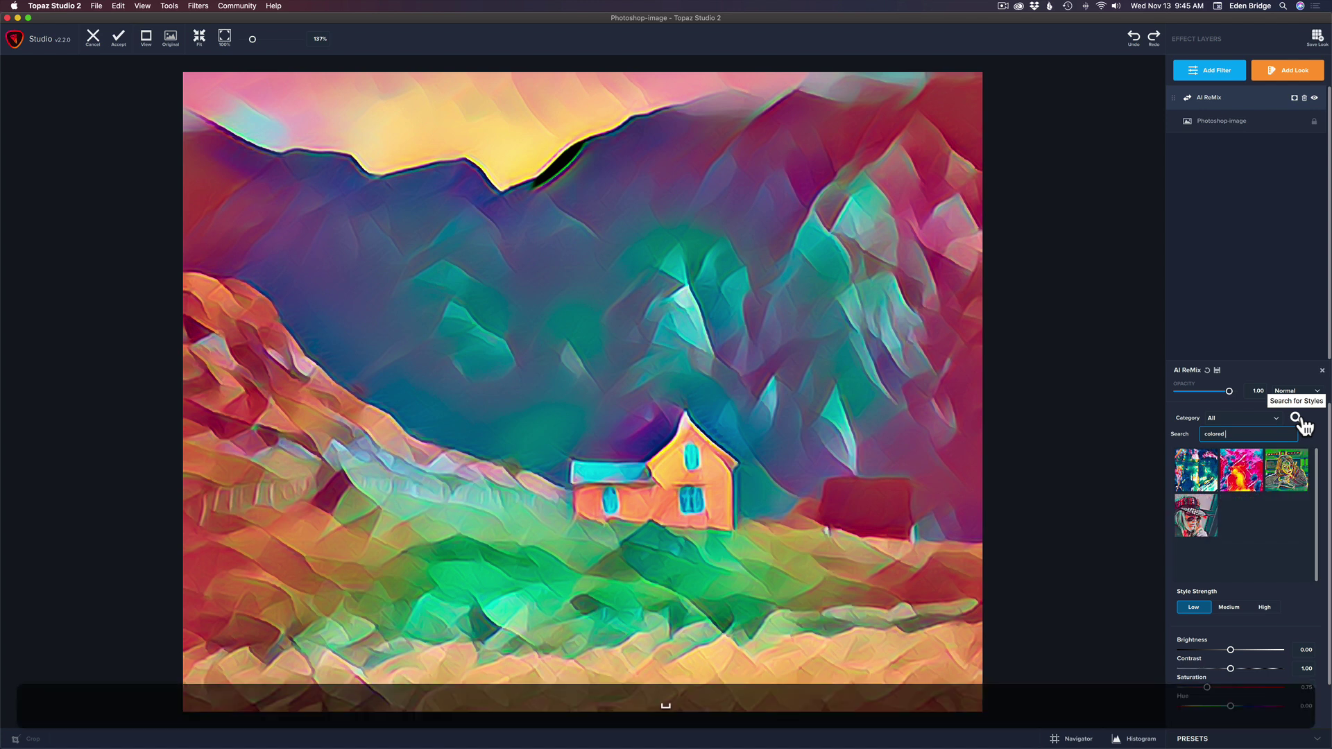
pyautogui.write(' mark')
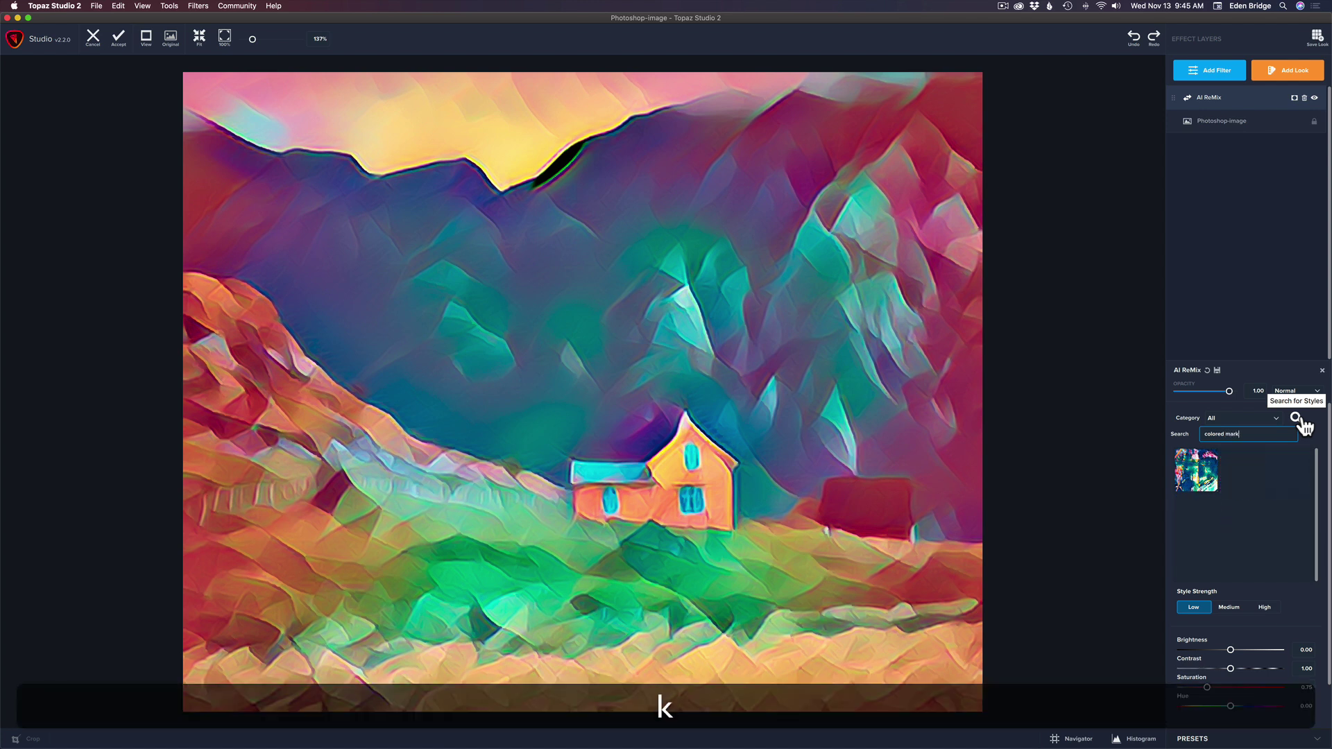
pyautogui.write('er')
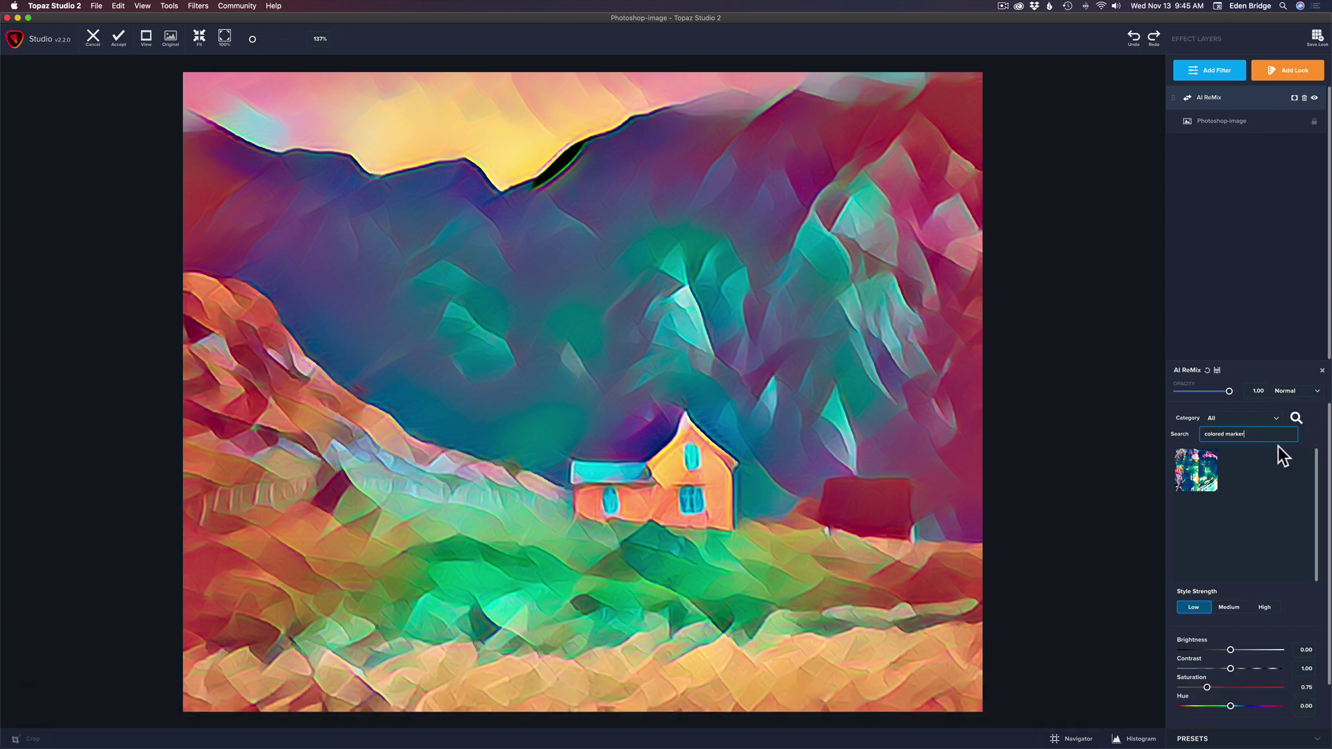
pyautogui.click(1196, 468)
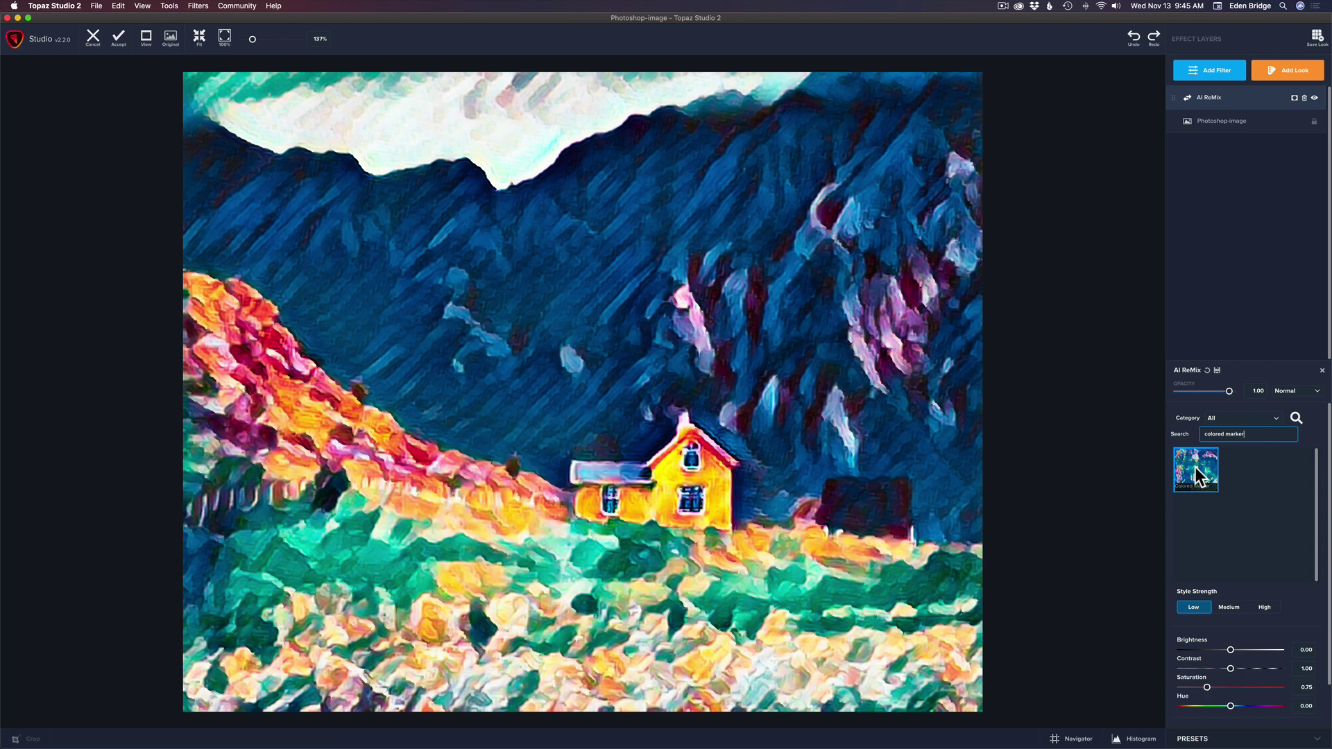
# Set AI ReMix to Soft Light blending, saturation 0.00 and opacity 0.72, and apply it to the Photoshop layer.
pyautogui.click(1318, 391)
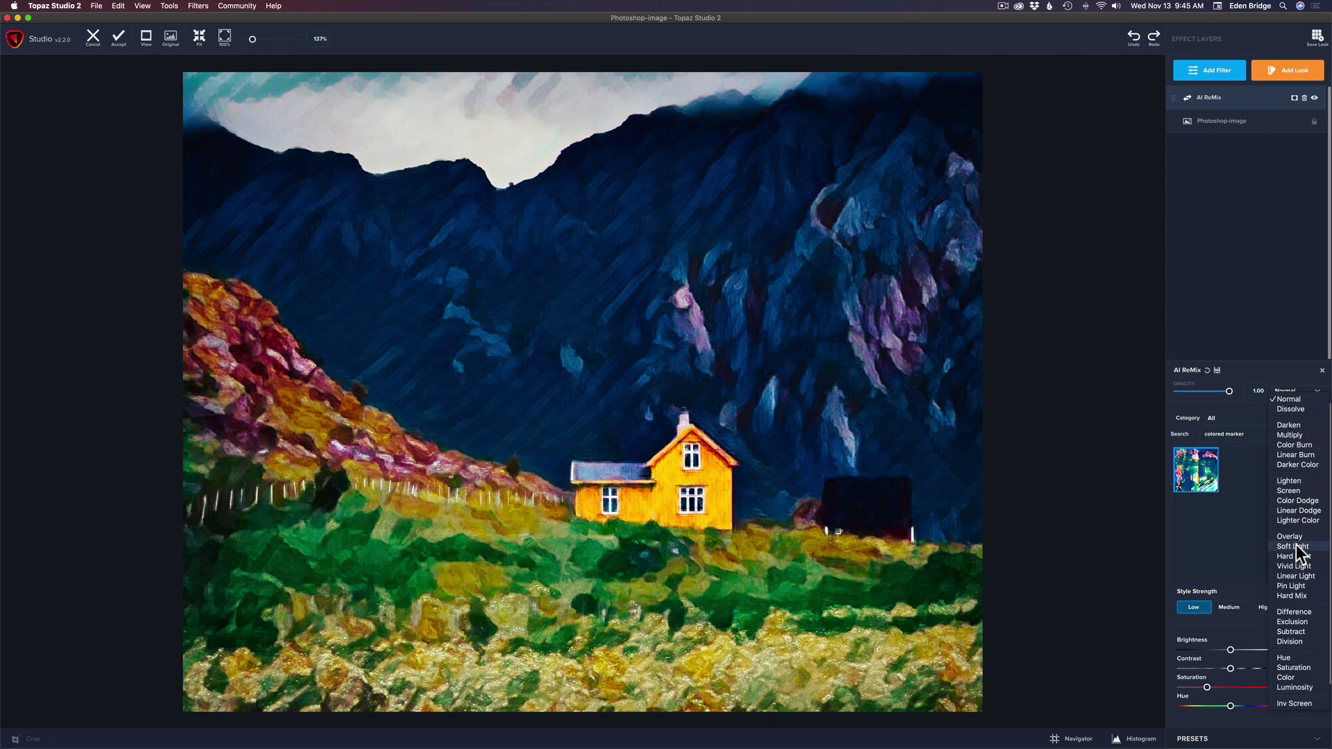
pyautogui.click(1294, 546)
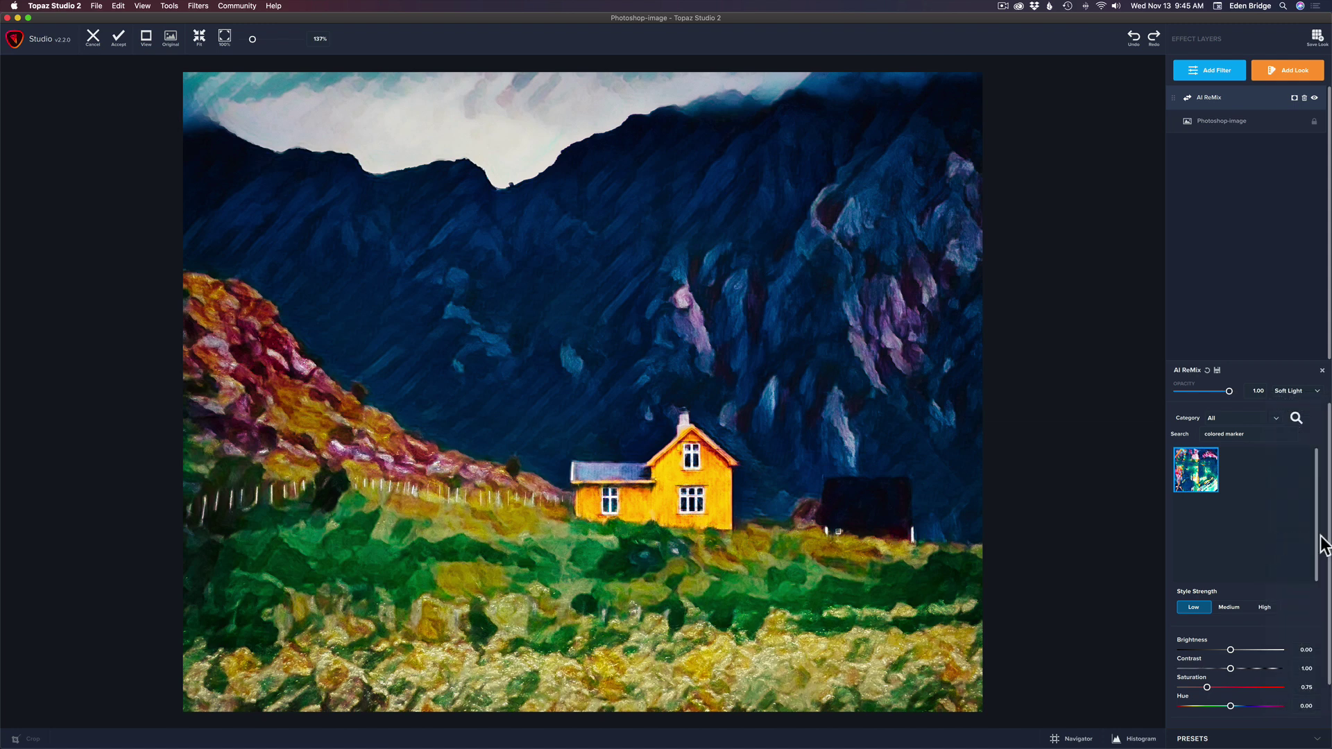
pyautogui.scroll(-2, 1328, 541)
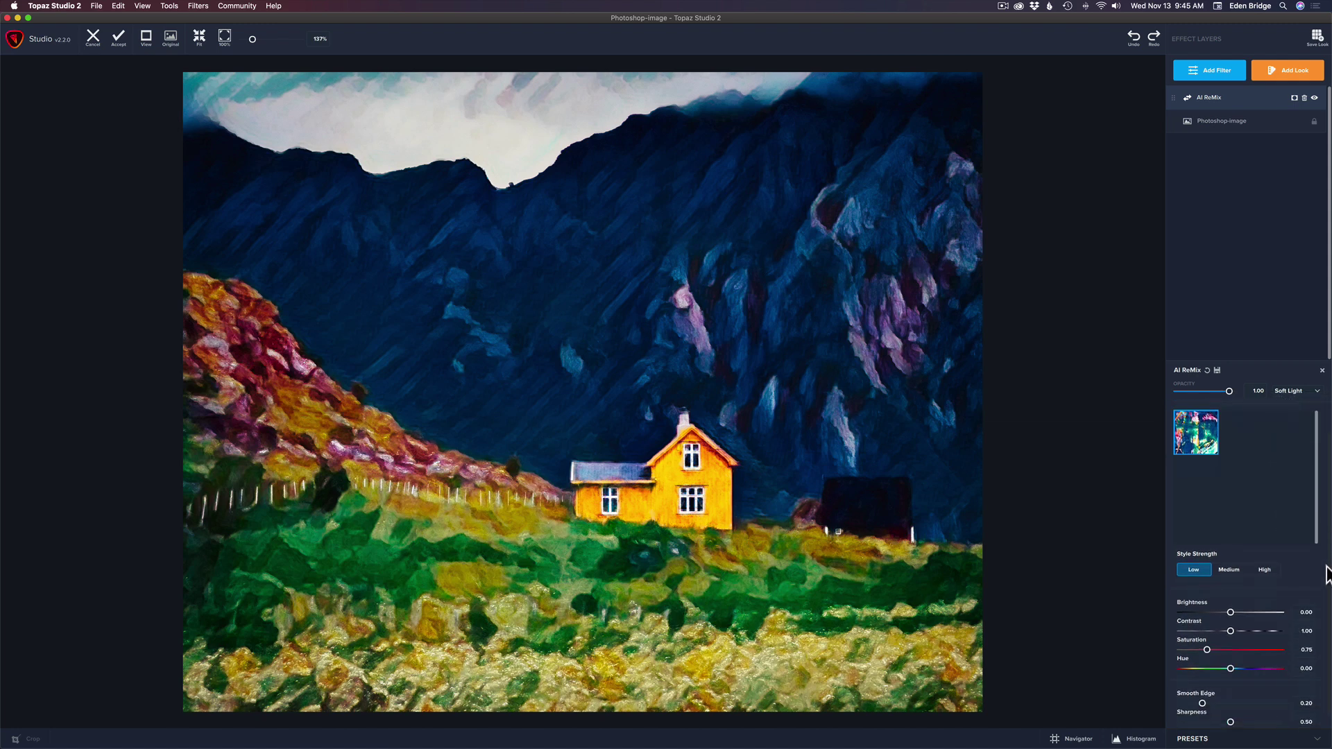
pyautogui.moveTo(1206, 650); pyautogui.dragTo(1165, 648)
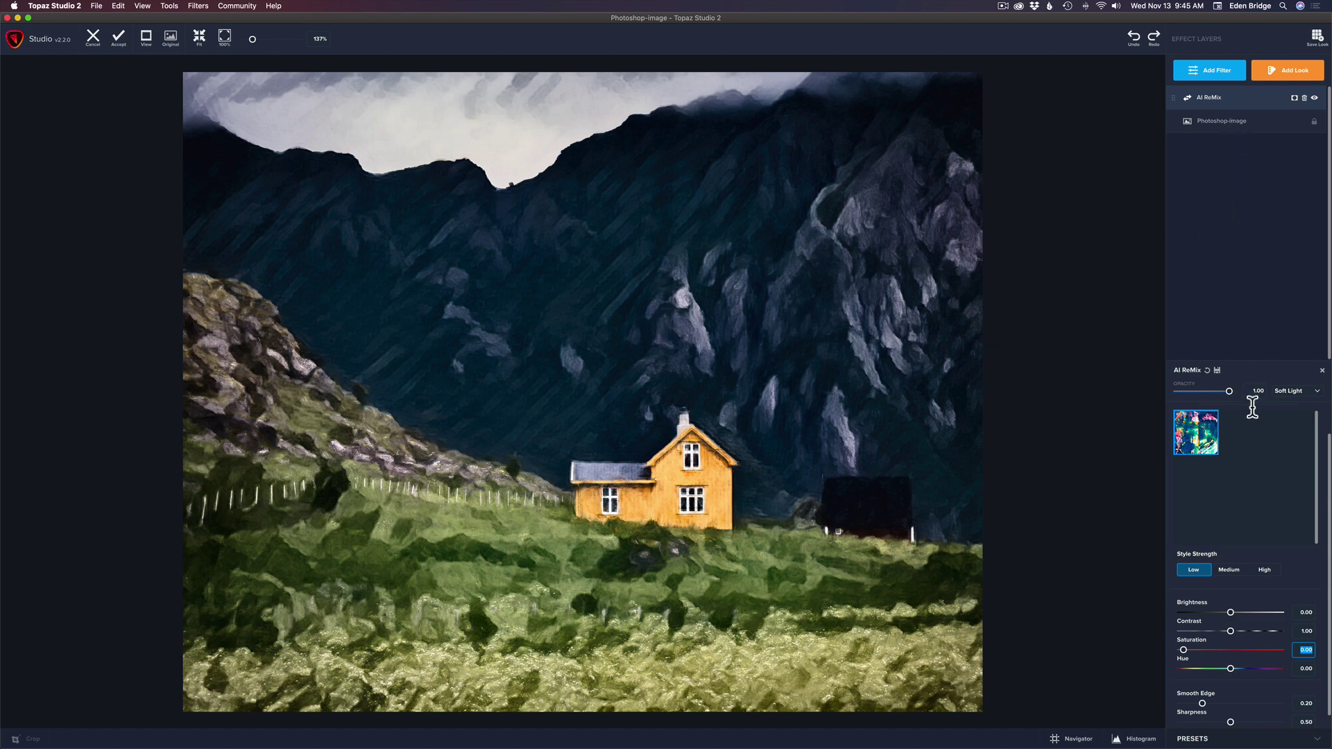
pyautogui.moveTo(1227, 391); pyautogui.dragTo(1215, 389)
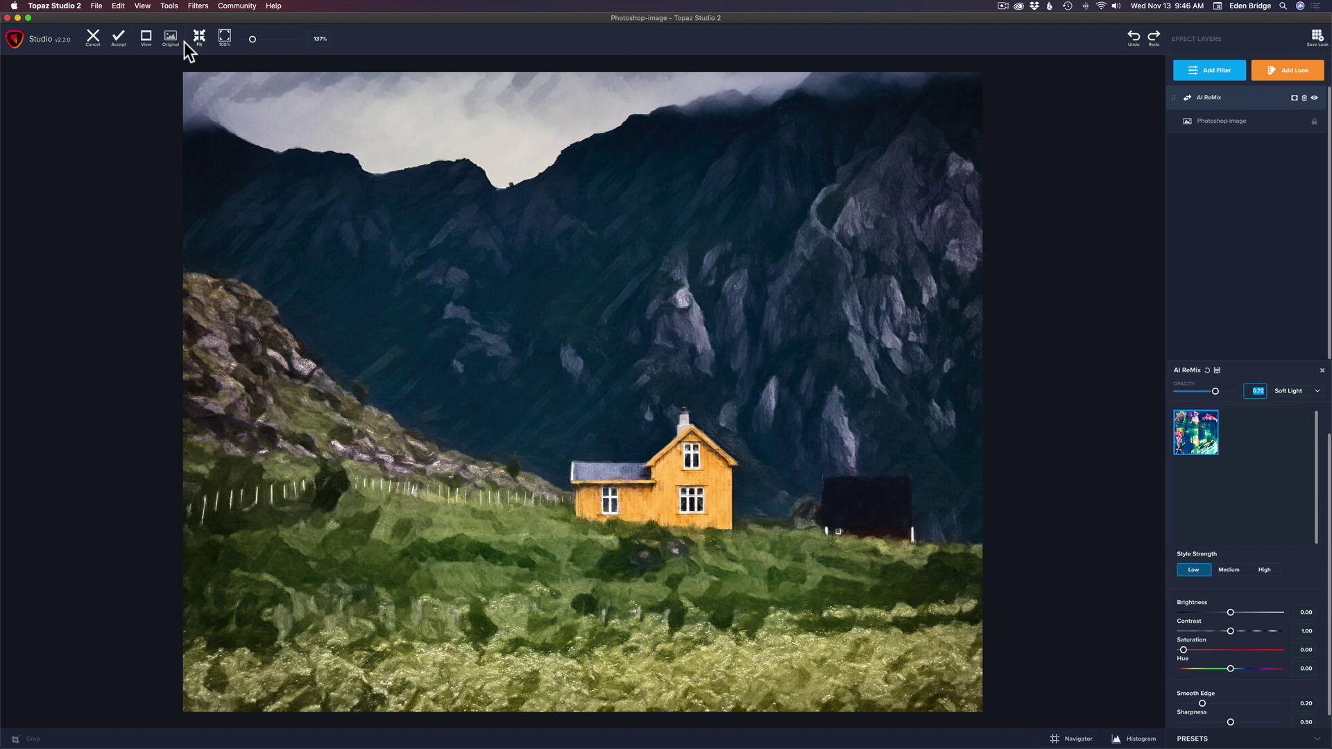
pyautogui.click(122, 40)
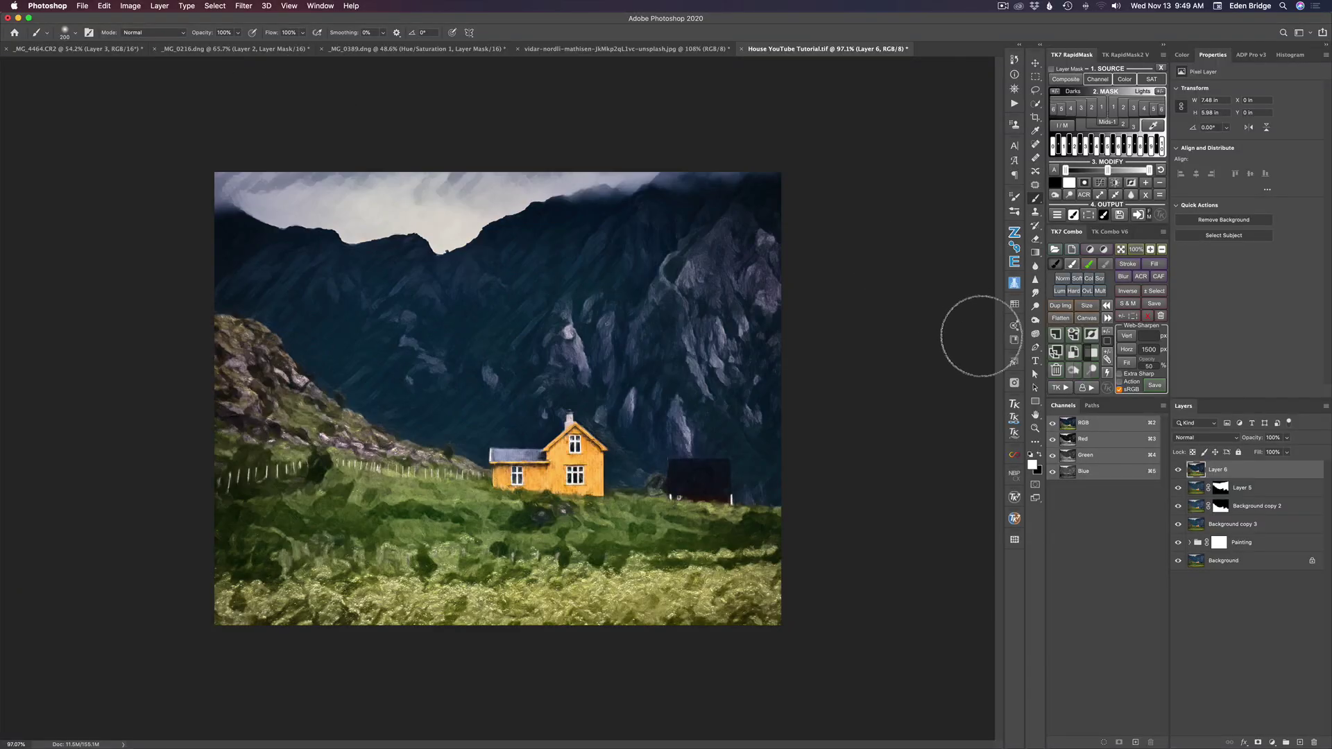
# Copy the Layer 5 mask onto Layer 6 and lower Layer 6's opacity to 82%.
pyautogui.moveTo(1228, 512); pyautogui.dragTo(1223, 472)
pyautogui.press('alt')
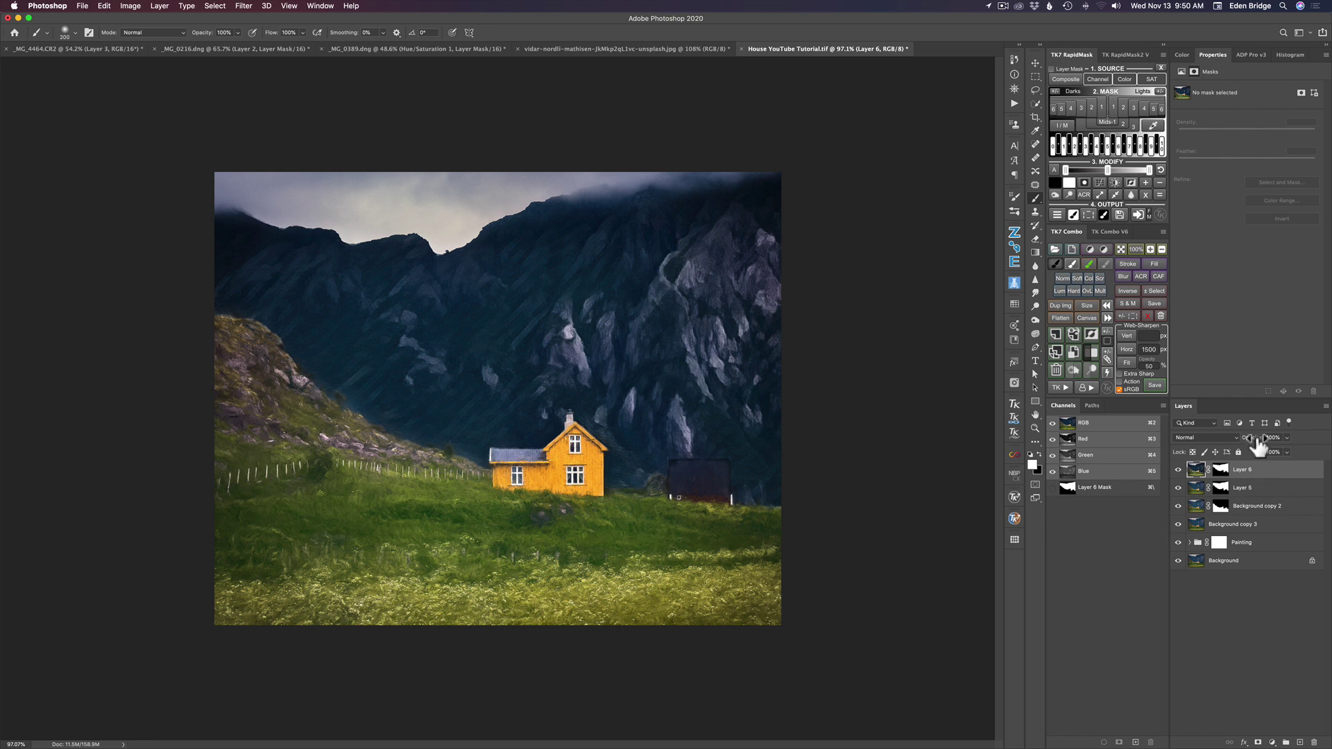
pyautogui.moveTo(1257, 442)
pyautogui.mouseDown()
pyautogui.moveTo(1231, 444)
pyautogui.moveTo(1245, 447)
pyautogui.mouseUp()
pyautogui.moveTo(1245, 446); pyautogui.dragTo(1249, 446)
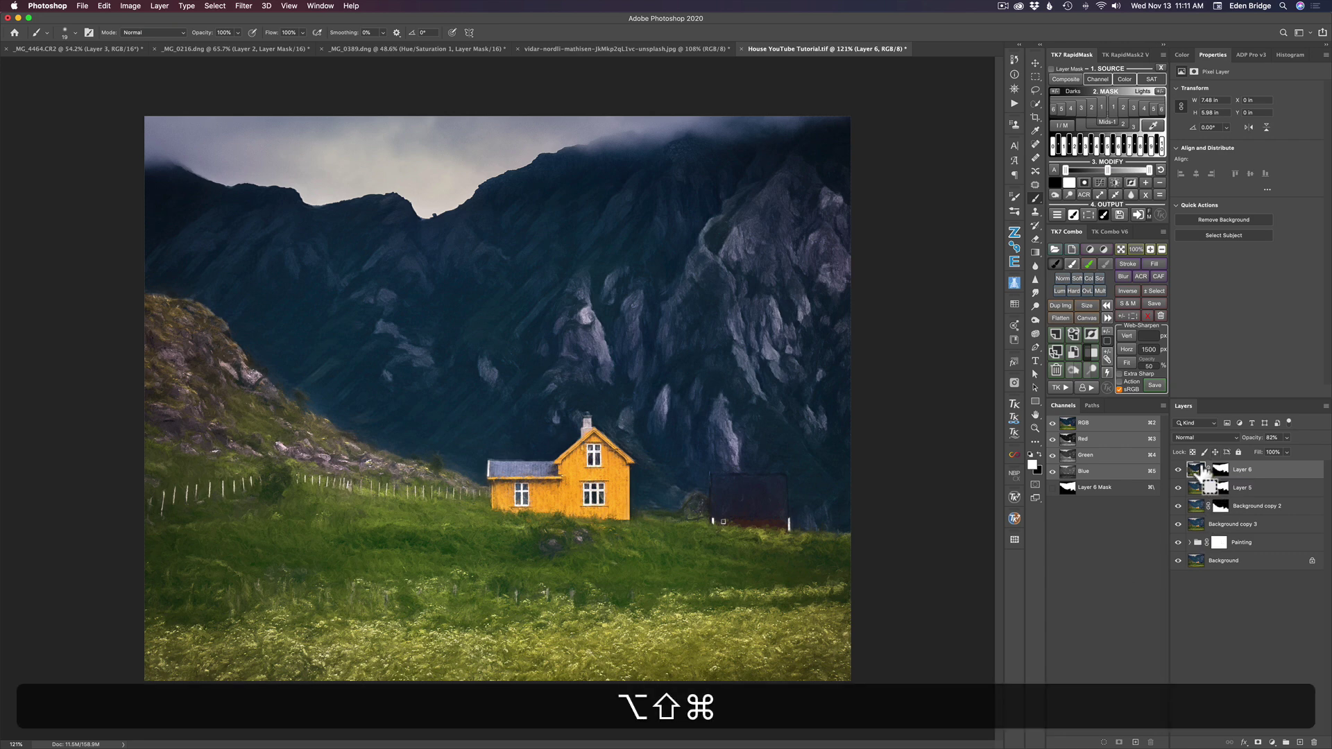
# Merge all visible layers into a new layer above Layer 6 and open it in Topaz ReStyle.
pyautogui.hotkey('ctrl', 'alt', 'shift', 'e')
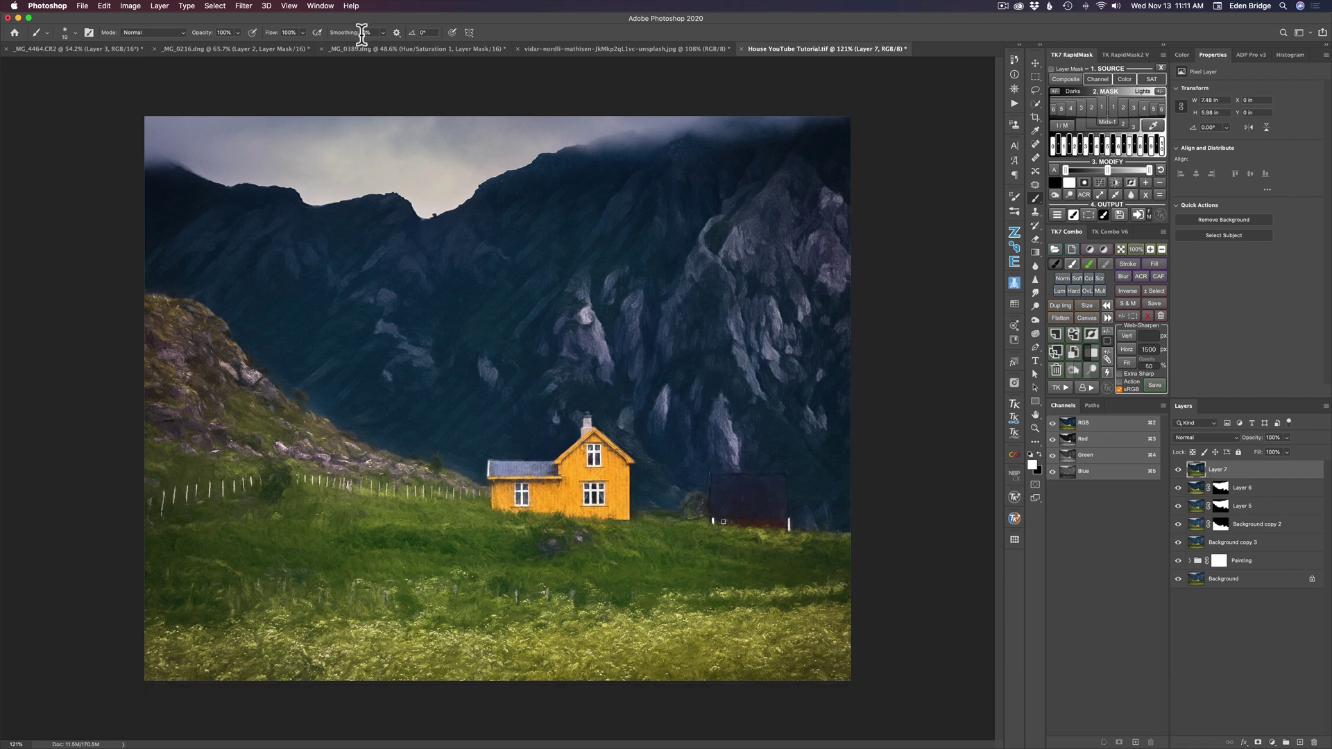
pyautogui.click(243, 6)
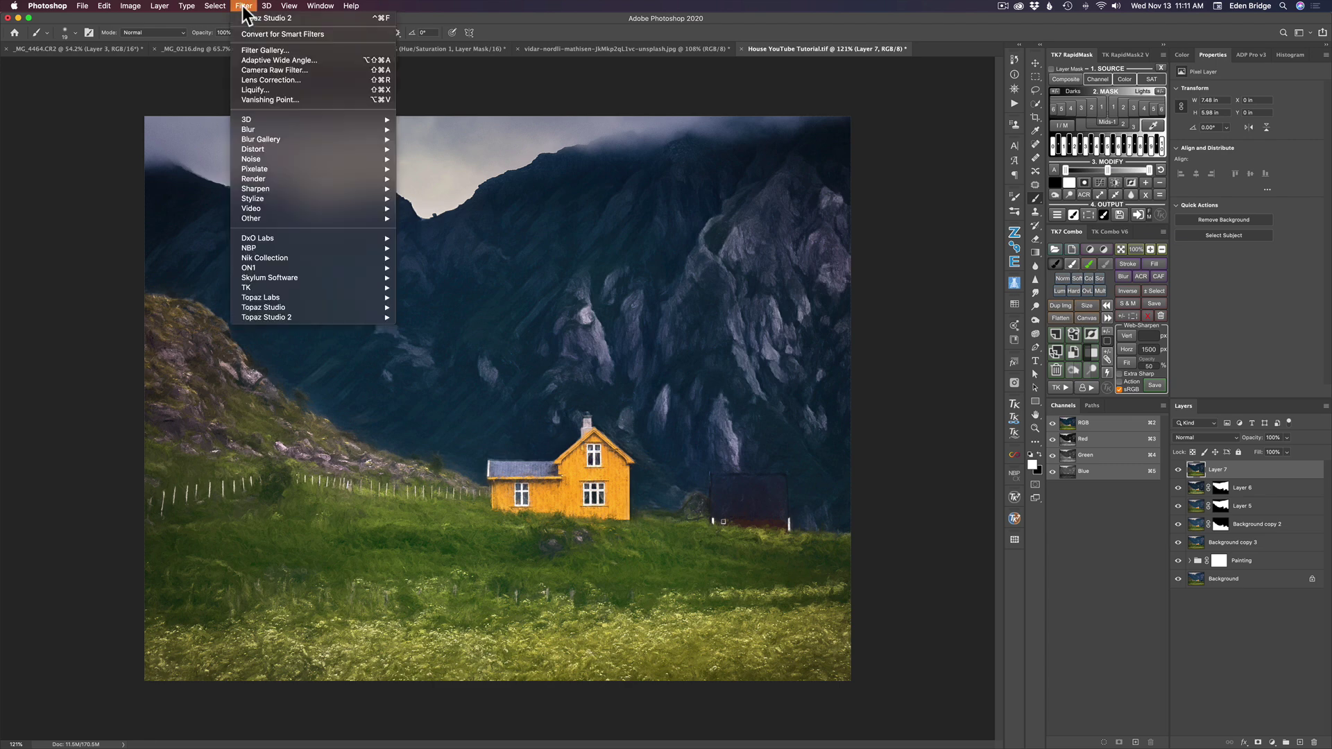
pyautogui.moveTo(290, 297)
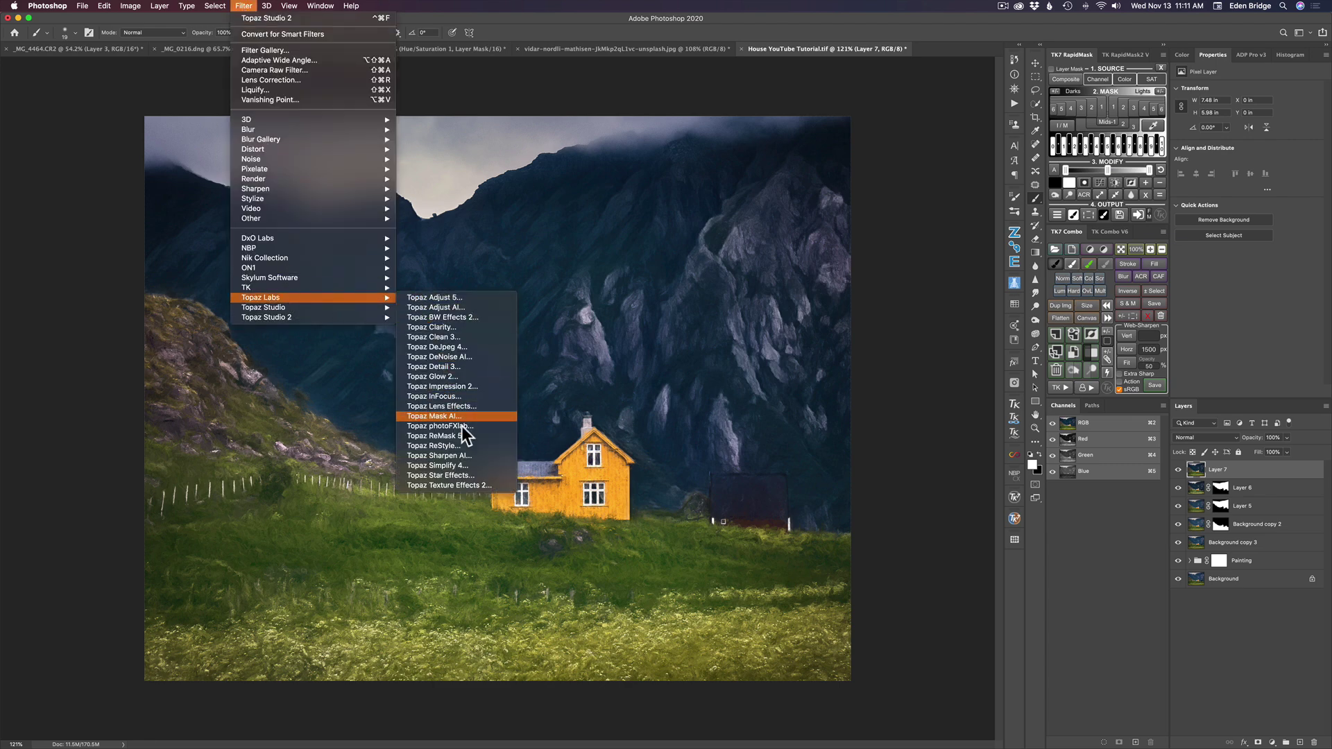
pyautogui.click(465, 447)
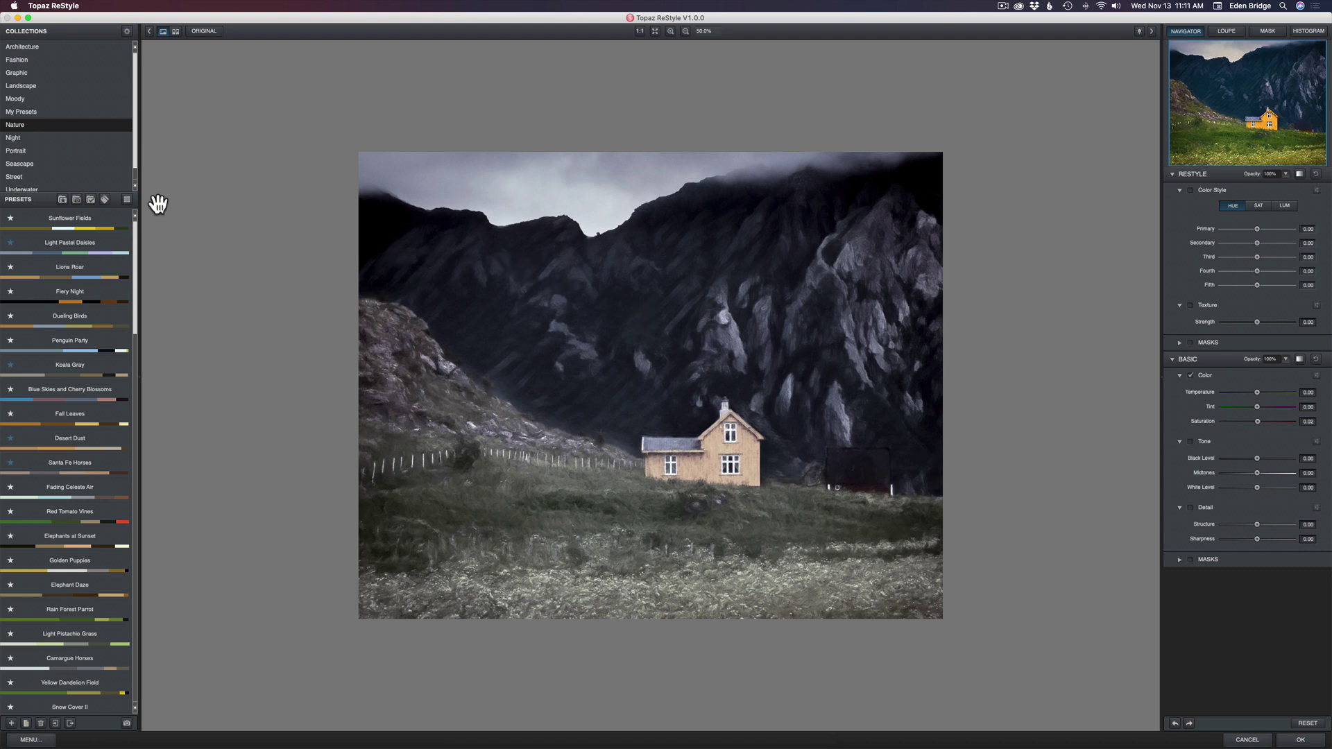
# Show the Nature collection's presets as a grid of previews and look through them.
pyautogui.click(32, 127)
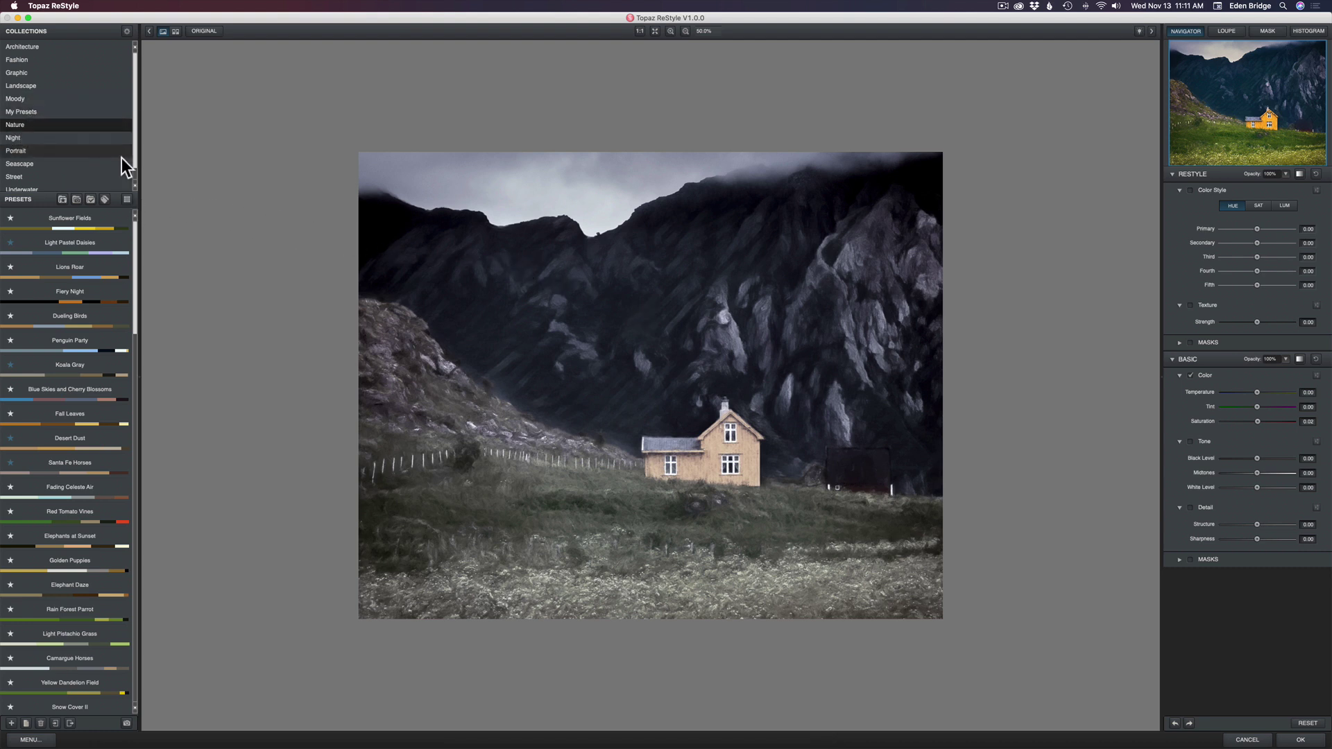
pyautogui.click(128, 199)
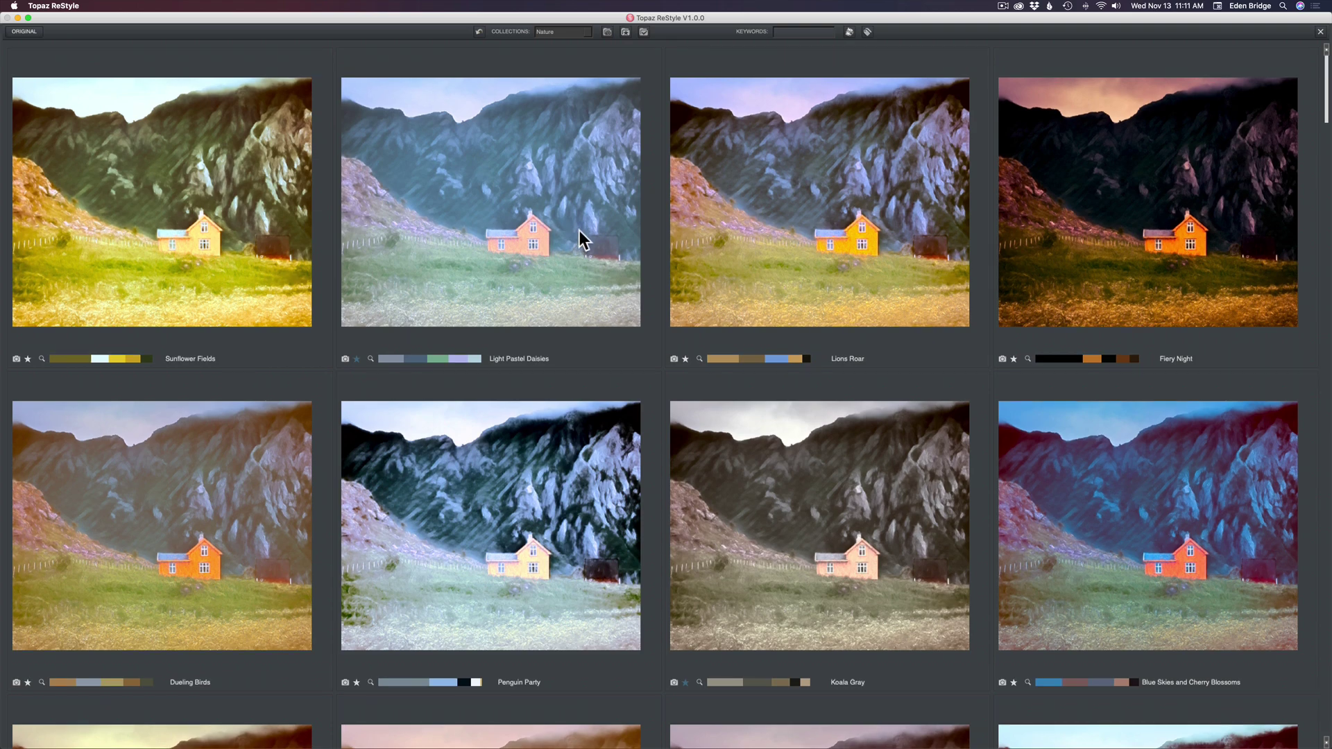
pyautogui.scroll(-5, 580, 230)
pyautogui.scroll(-1, 580, 230)
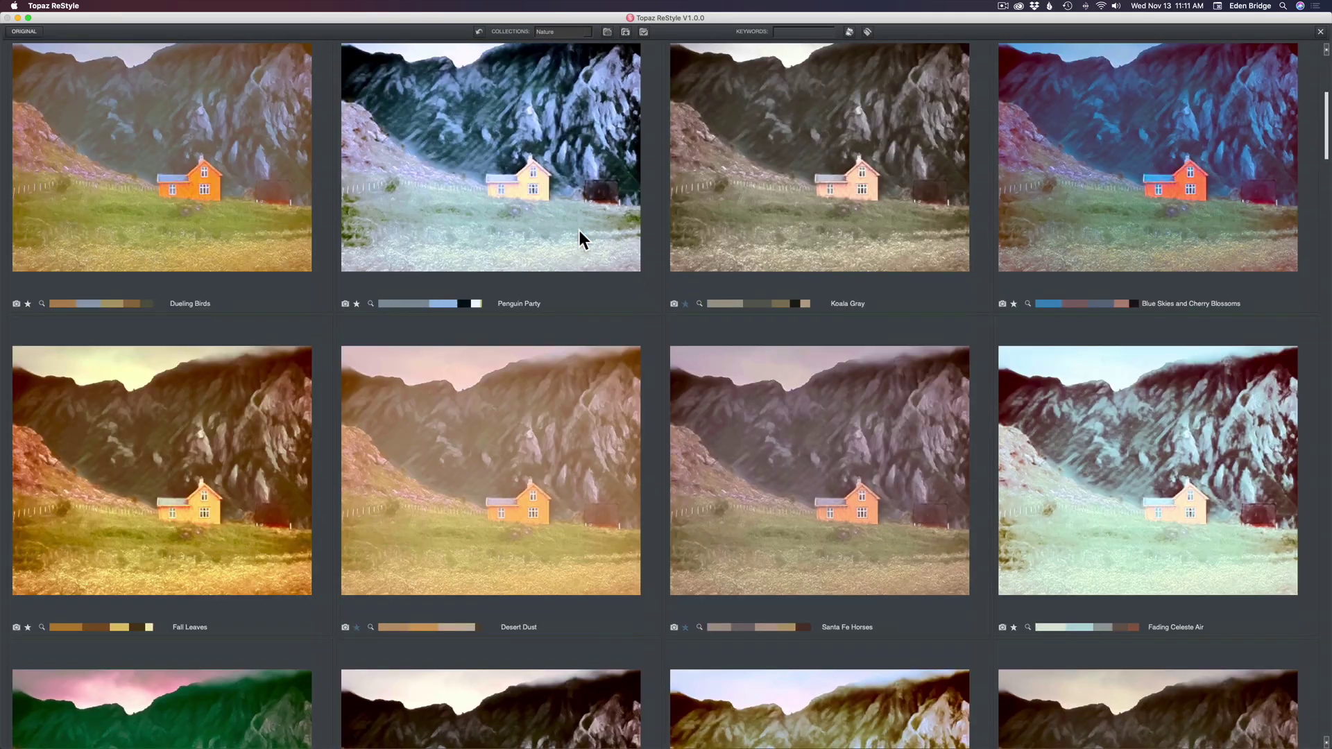
# Limit the Nature previews to favorites and apply the Dark White Horses preset to the Photoshop layer.
pyautogui.click(626, 34)
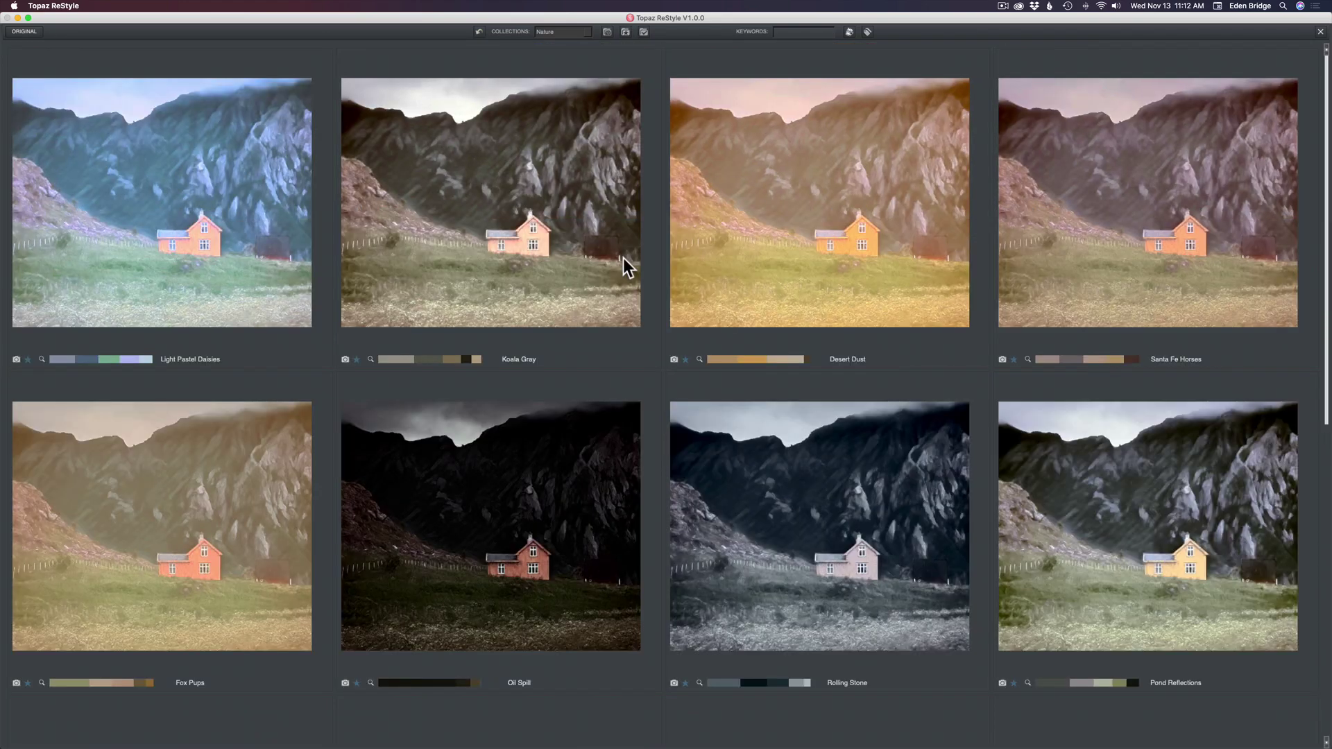
pyautogui.scroll(-5, 629, 373)
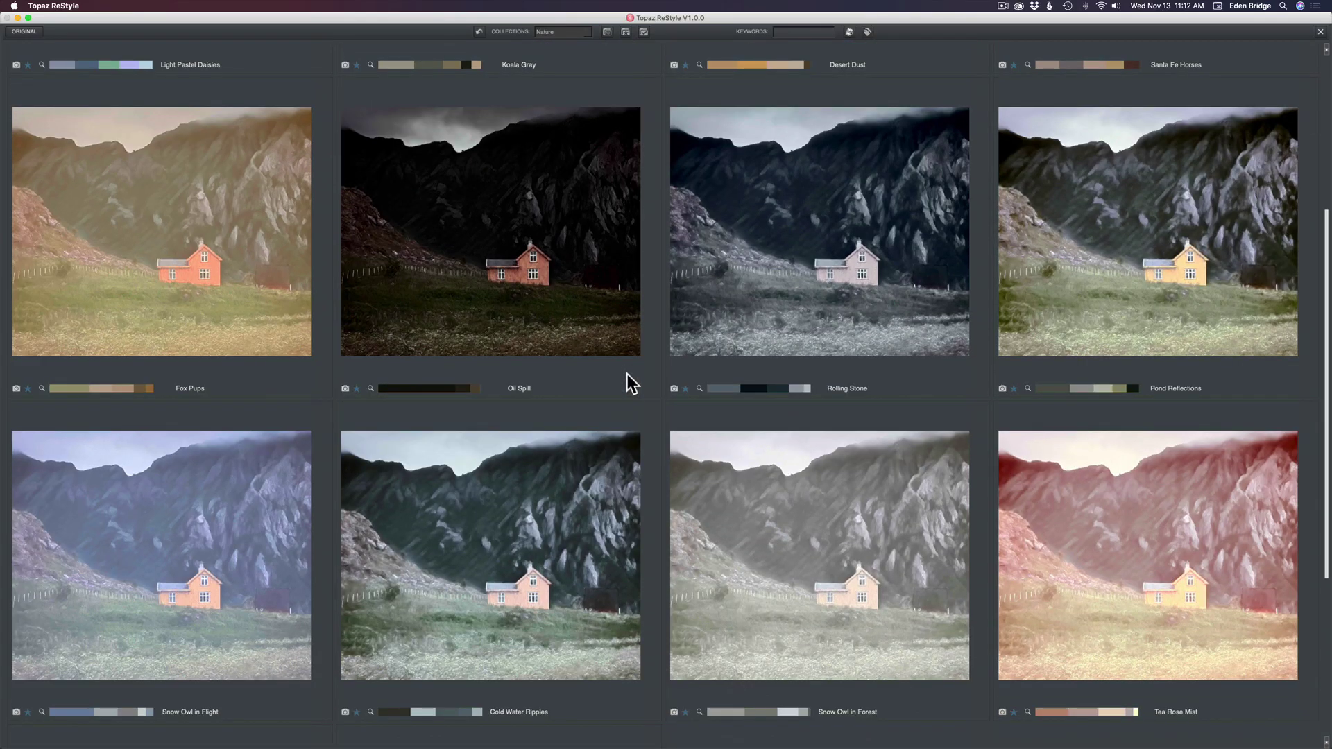
pyautogui.scroll(-3, 627, 373)
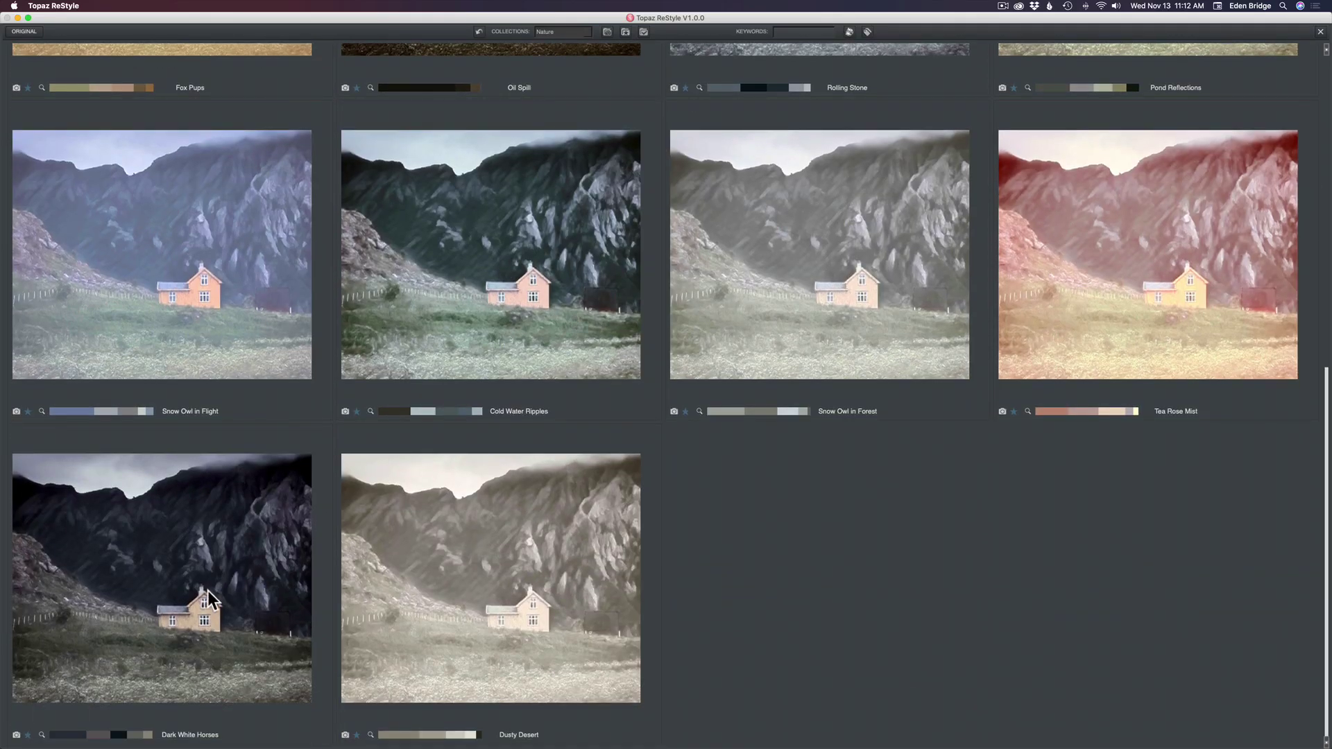
pyautogui.click(197, 562)
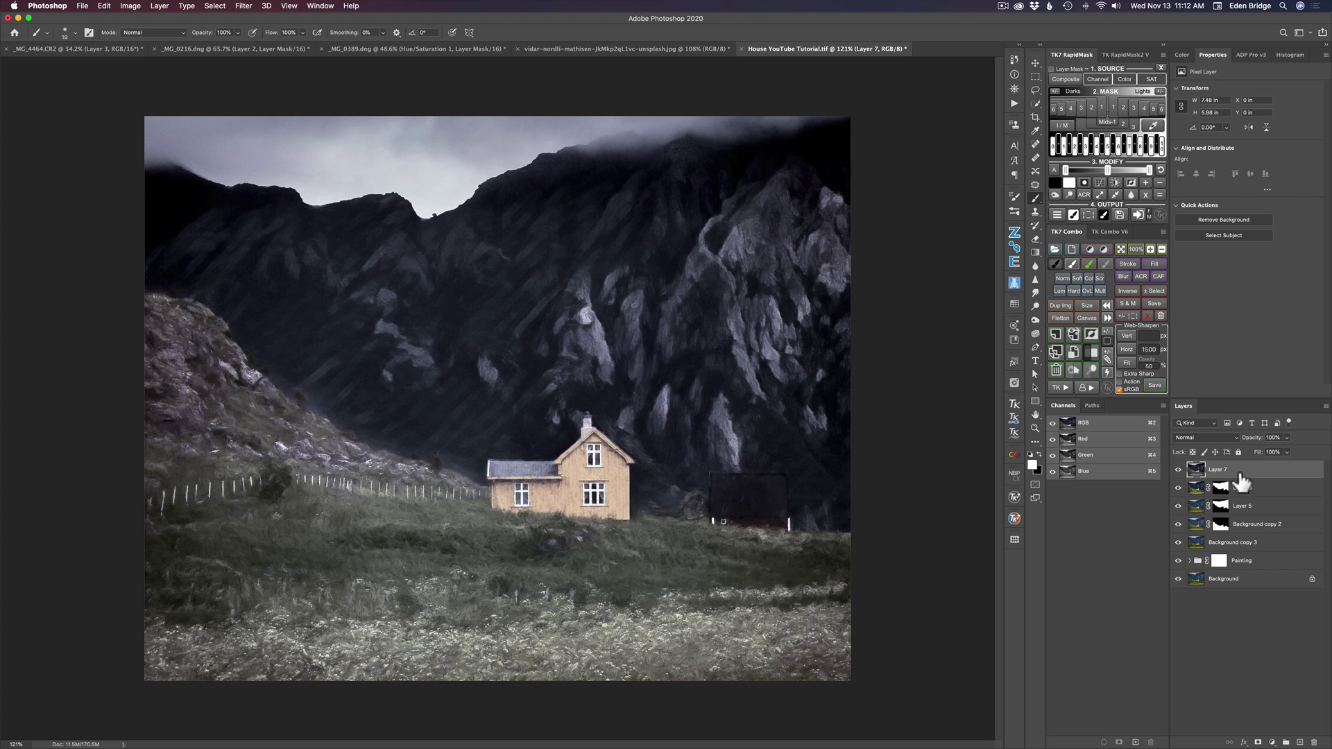
# Add a white mask to Layer 7 and paint out the effect over the house, touching up the mask at its right edge.
pyautogui.click(1258, 742)
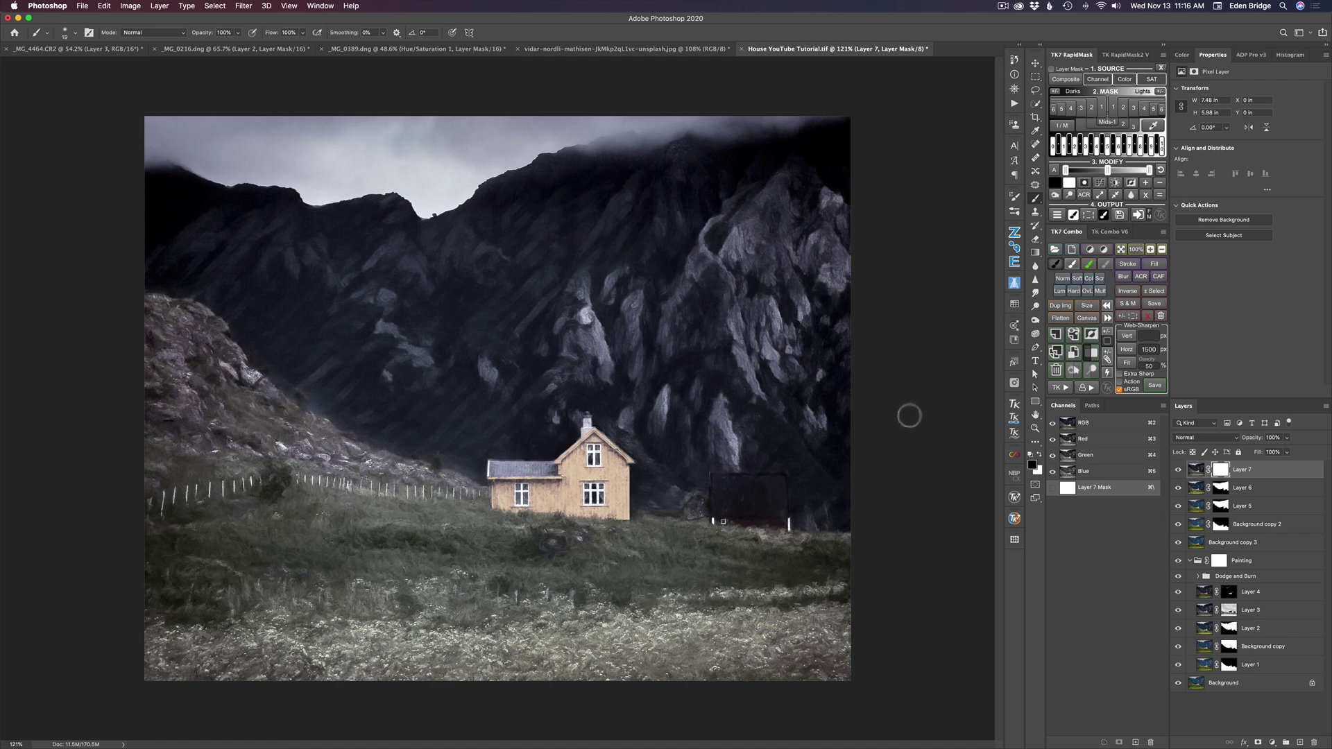
pyautogui.press('b')
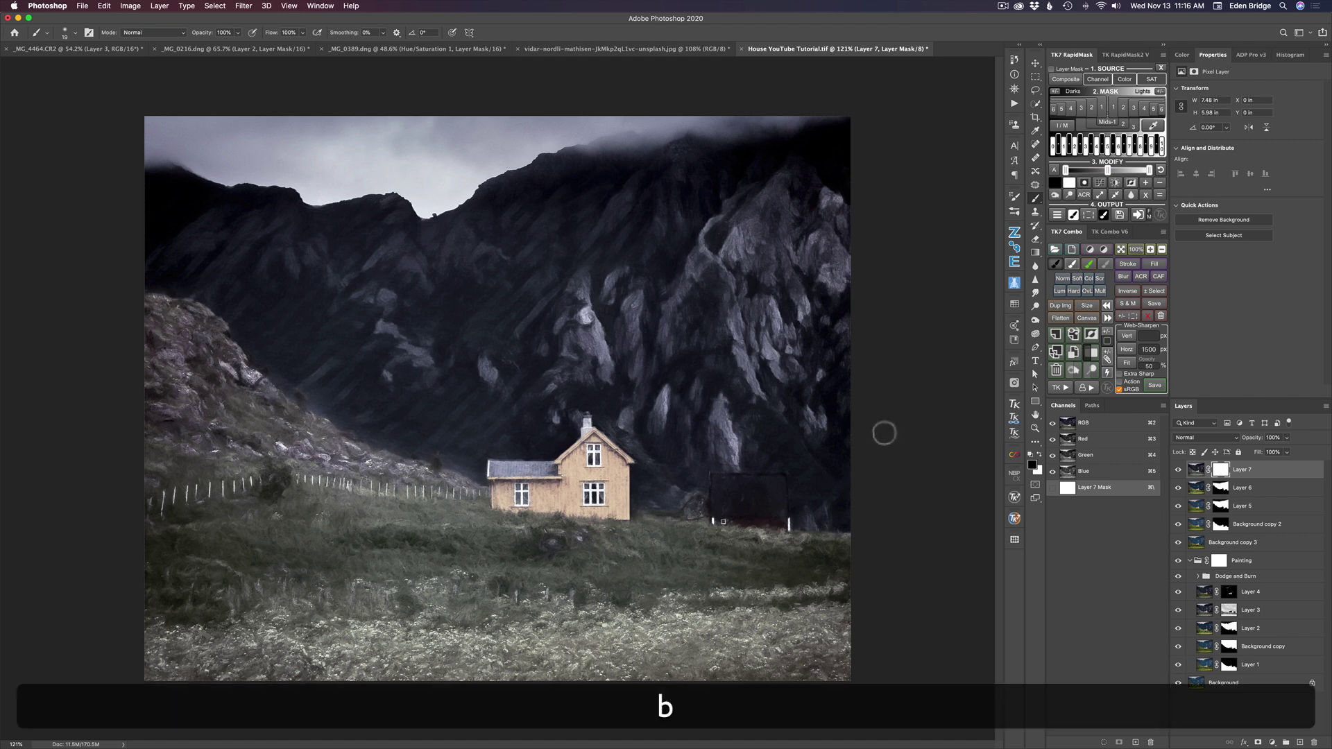
pyautogui.hotkey('ctrl', 'alt')
pyautogui.moveTo(601, 498); pyautogui.dragTo(628, 507)
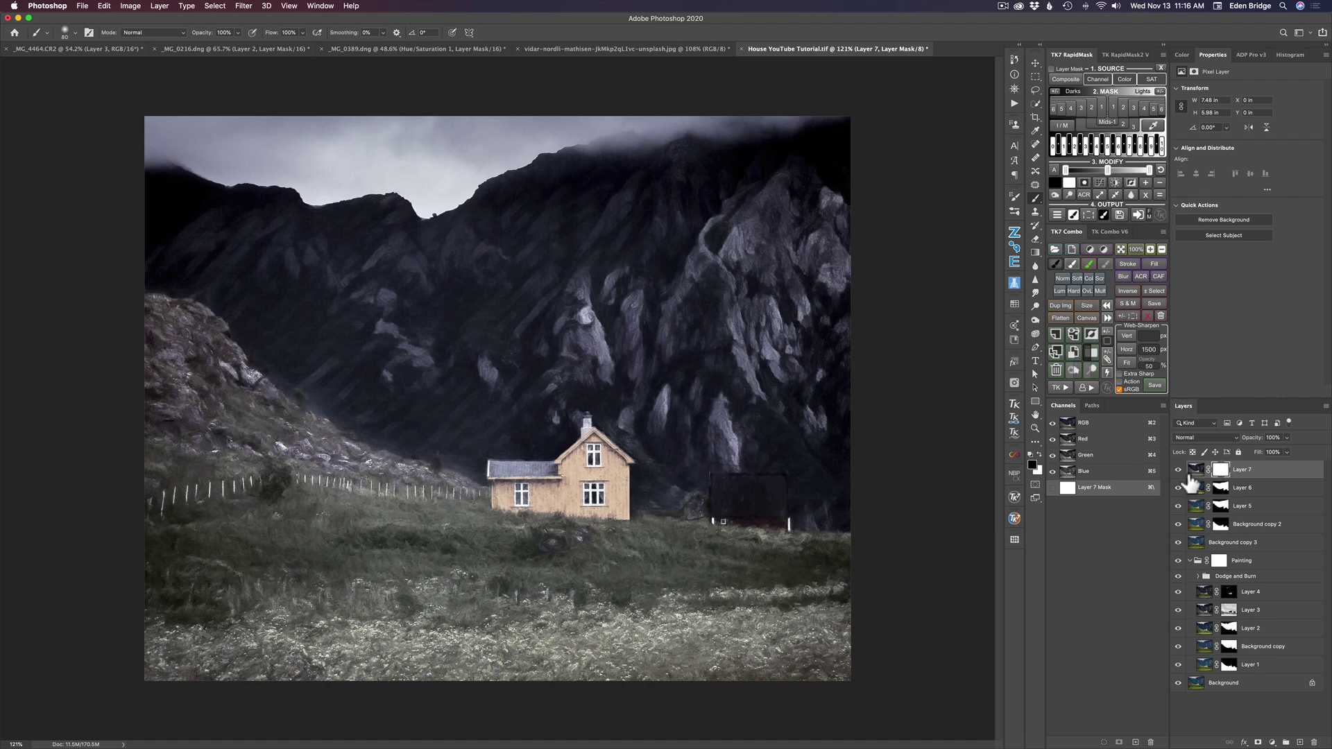
pyautogui.press('[')
pyautogui.press('[')
pyautogui.press('[')
pyautogui.press('[')
pyautogui.press('[')
pyautogui.press('[')
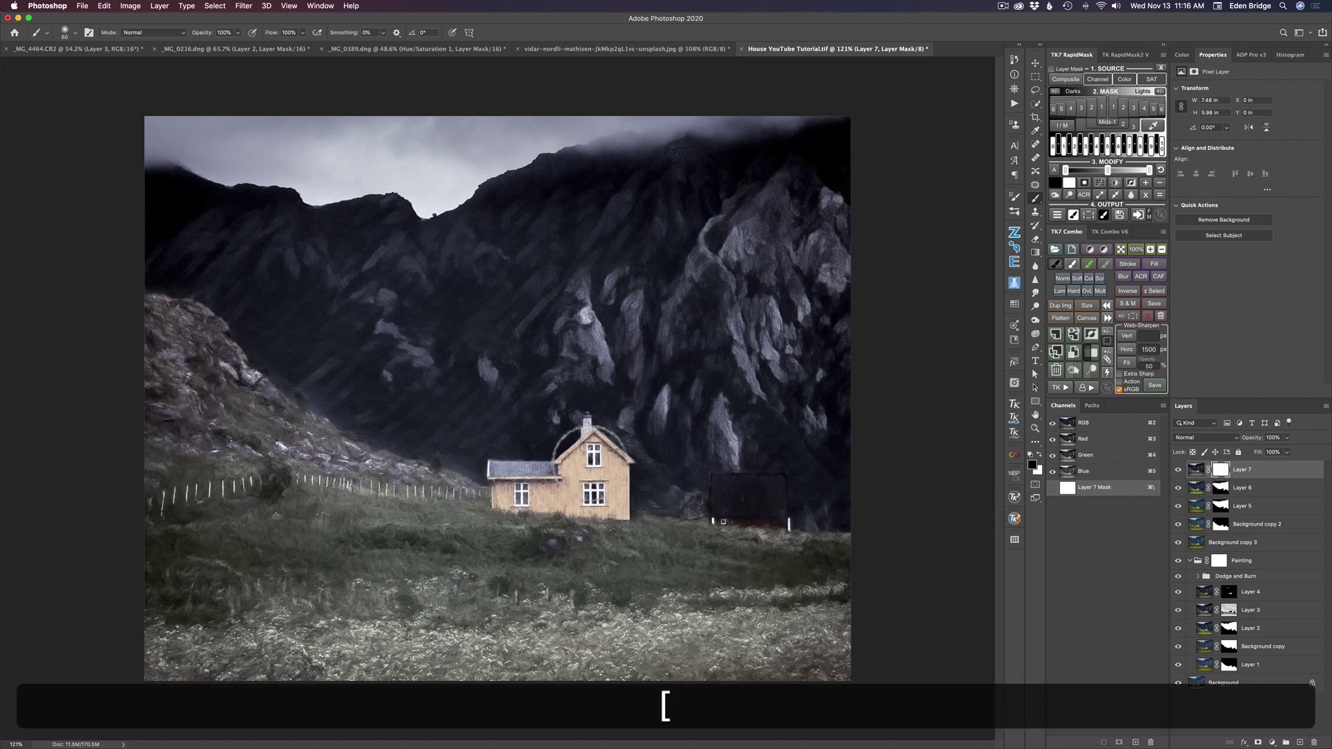
pyautogui.moveTo(590, 456)
pyautogui.mouseDown()
pyautogui.moveTo(569, 462)
pyautogui.moveTo(593, 433)
pyautogui.moveTo(577, 434)
pyautogui.moveTo(610, 444)
pyautogui.moveTo(628, 506)
pyautogui.moveTo(614, 496)
pyautogui.moveTo(597, 509)
pyautogui.moveTo(588, 486)
pyautogui.moveTo(604, 461)
pyautogui.moveTo(569, 455)
pyautogui.moveTo(555, 492)
pyautogui.moveTo(532, 475)
pyautogui.moveTo(496, 496)
pyautogui.moveTo(609, 508)
pyautogui.moveTo(506, 498)
pyautogui.moveTo(538, 498)
pyautogui.moveTo(503, 485)
pyautogui.moveTo(619, 507)
pyautogui.moveTo(609, 475)
pyautogui.mouseUp()
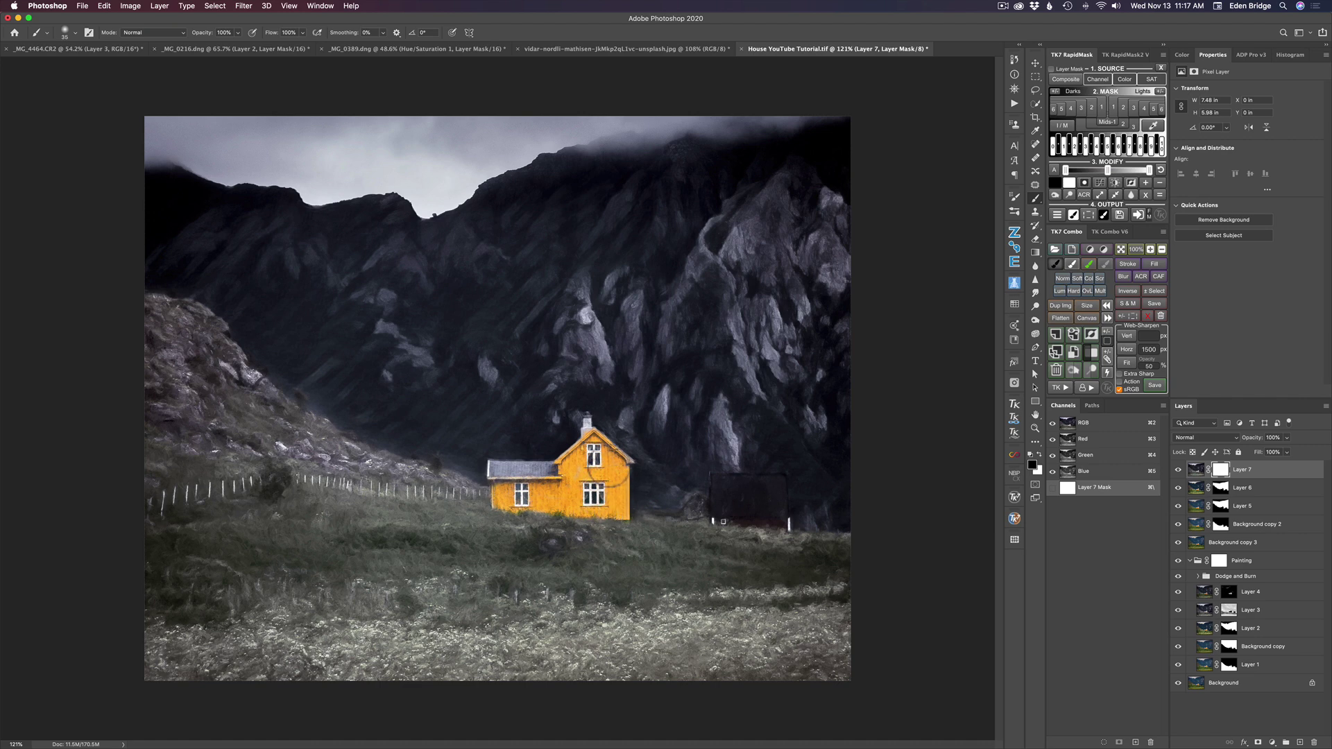
pyautogui.moveTo(624, 474); pyautogui.dragTo(651, 486)
pyautogui.press('x')
pyautogui.moveTo(660, 494); pyautogui.dragTo(647, 479)
# Paint Layer 7's mask over the grass and flower field at 20% and 10% brush opacity to blend back the green.
pyautogui.moveTo(414, 540)
pyautogui.mouseDown()
pyautogui.moveTo(455, 553)
pyautogui.moveTo(442, 543)
pyautogui.mouseUp()
pyautogui.press('2')
pyautogui.moveTo(516, 579)
pyautogui.mouseDown()
pyautogui.moveTo(454, 555)
pyautogui.moveTo(445, 573)
pyautogui.moveTo(382, 588)
pyautogui.moveTo(396, 594)
pyautogui.moveTo(325, 548)
pyautogui.moveTo(198, 568)
pyautogui.moveTo(158, 557)
pyautogui.moveTo(197, 527)
pyautogui.moveTo(373, 512)
pyautogui.moveTo(394, 490)
pyautogui.moveTo(478, 521)
pyautogui.moveTo(434, 535)
pyautogui.moveTo(496, 552)
pyautogui.moveTo(856, 563)
pyautogui.moveTo(602, 589)
pyautogui.moveTo(505, 565)
pyautogui.moveTo(290, 559)
pyautogui.mouseUp()
pyautogui.press('1')
pyautogui.press('x')
pyautogui.moveTo(742, 601); pyautogui.dragTo(701, 595)
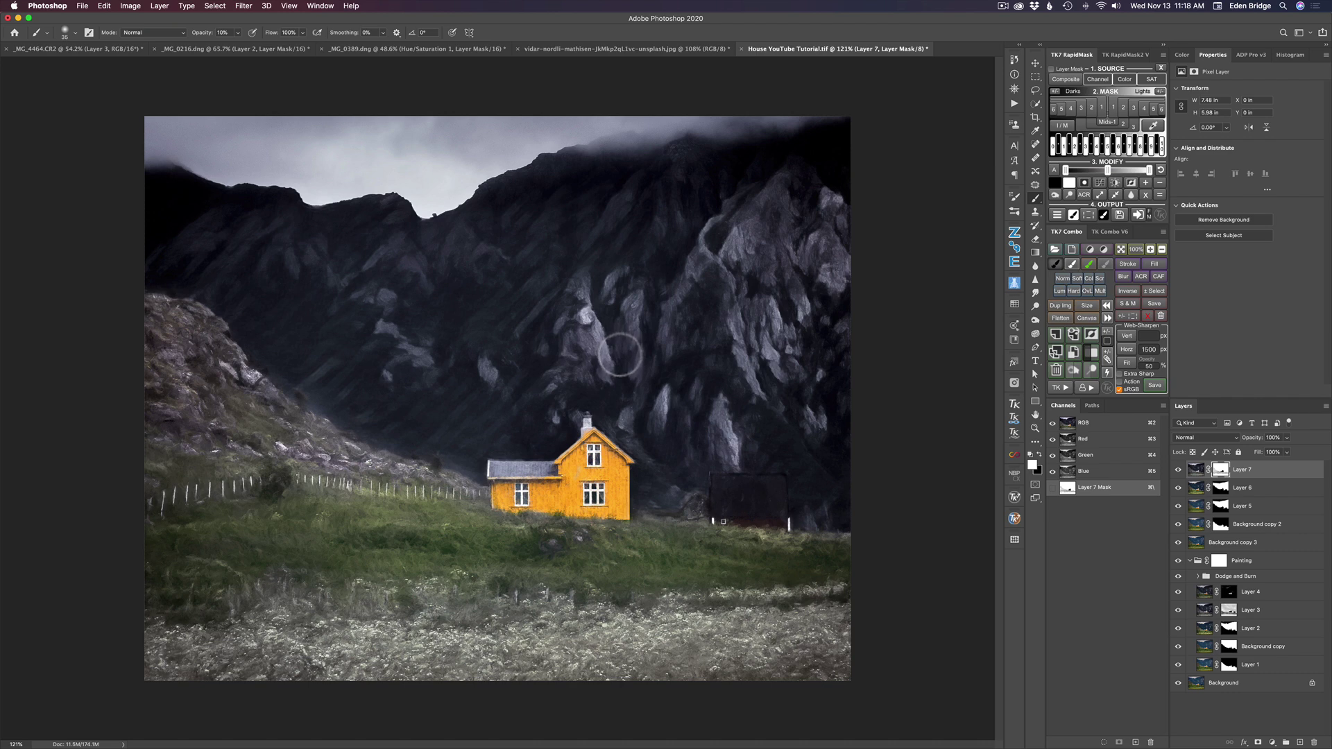
# Paint black at 10% over the mountain rocks on Layer 7's mask, compare before and after, and lower the layer's opacity to 91%.
pyautogui.press('x')
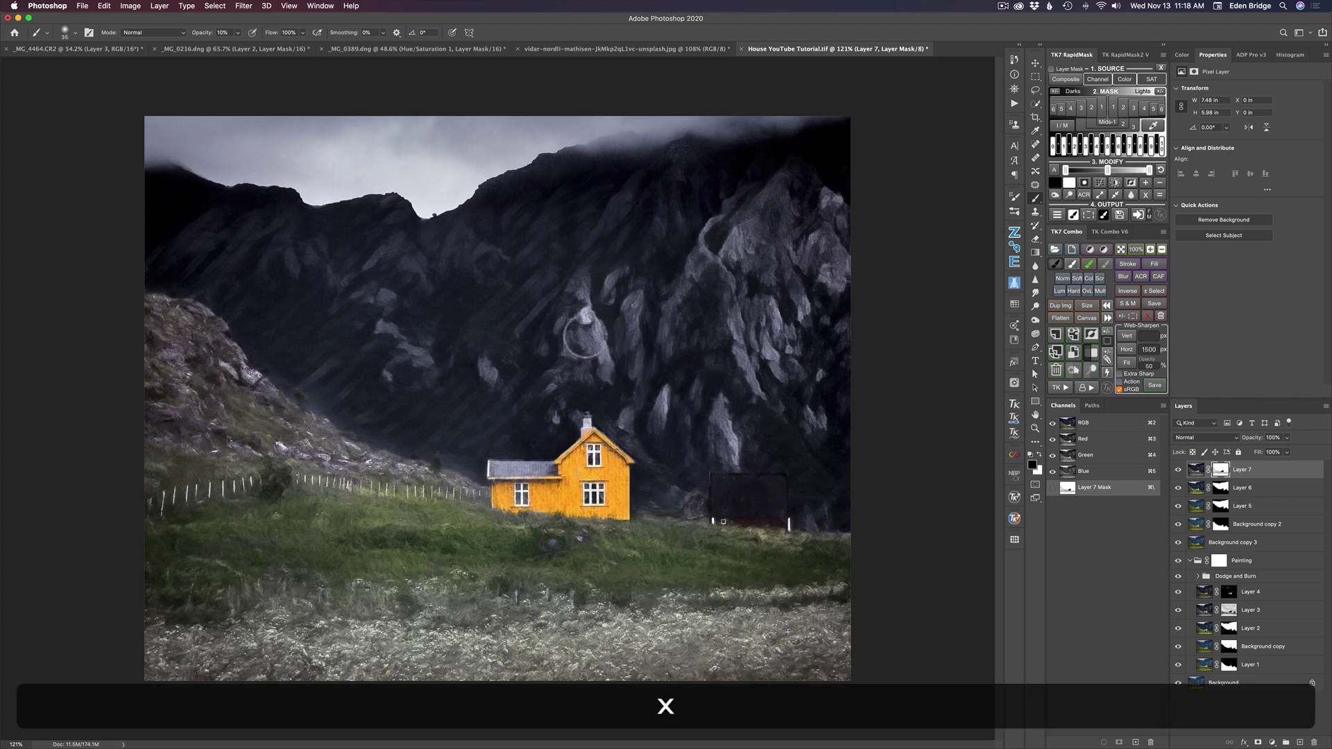
pyautogui.moveTo(577, 305)
pyautogui.mouseDown()
pyautogui.moveTo(651, 322)
pyautogui.moveTo(659, 267)
pyautogui.mouseUp()
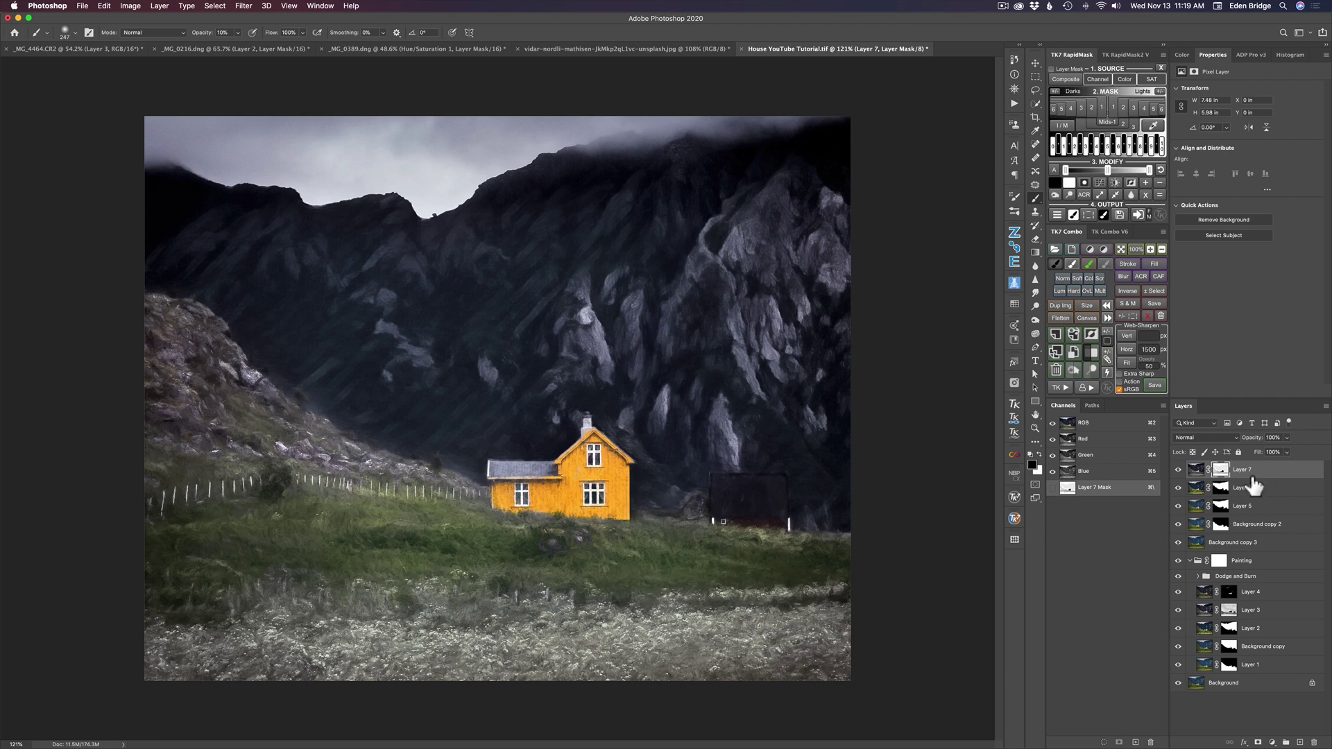
pyautogui.click(1179, 471)
pyautogui.click(1178, 471)
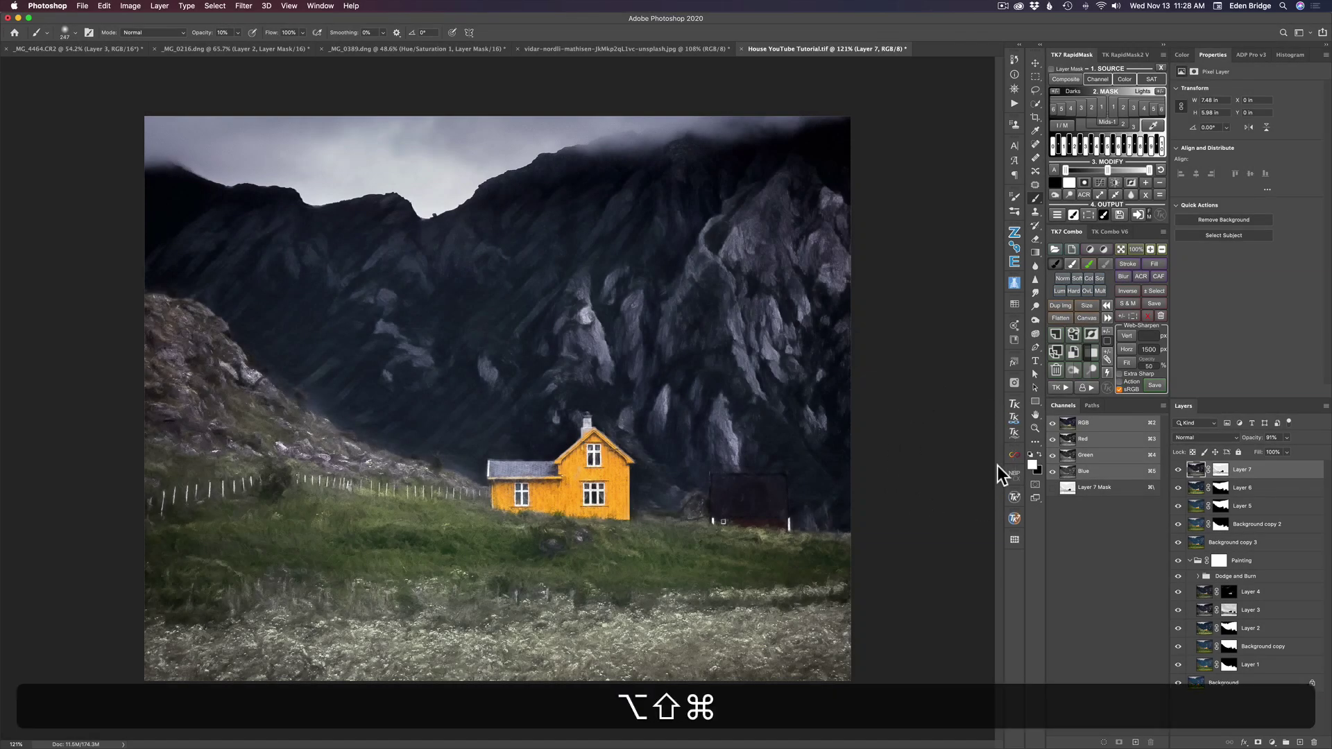
# Merge all visible layers into a new layer above Layer 7 and open it in Topaz Studio 2.
pyautogui.press('alt+shift+super+e')
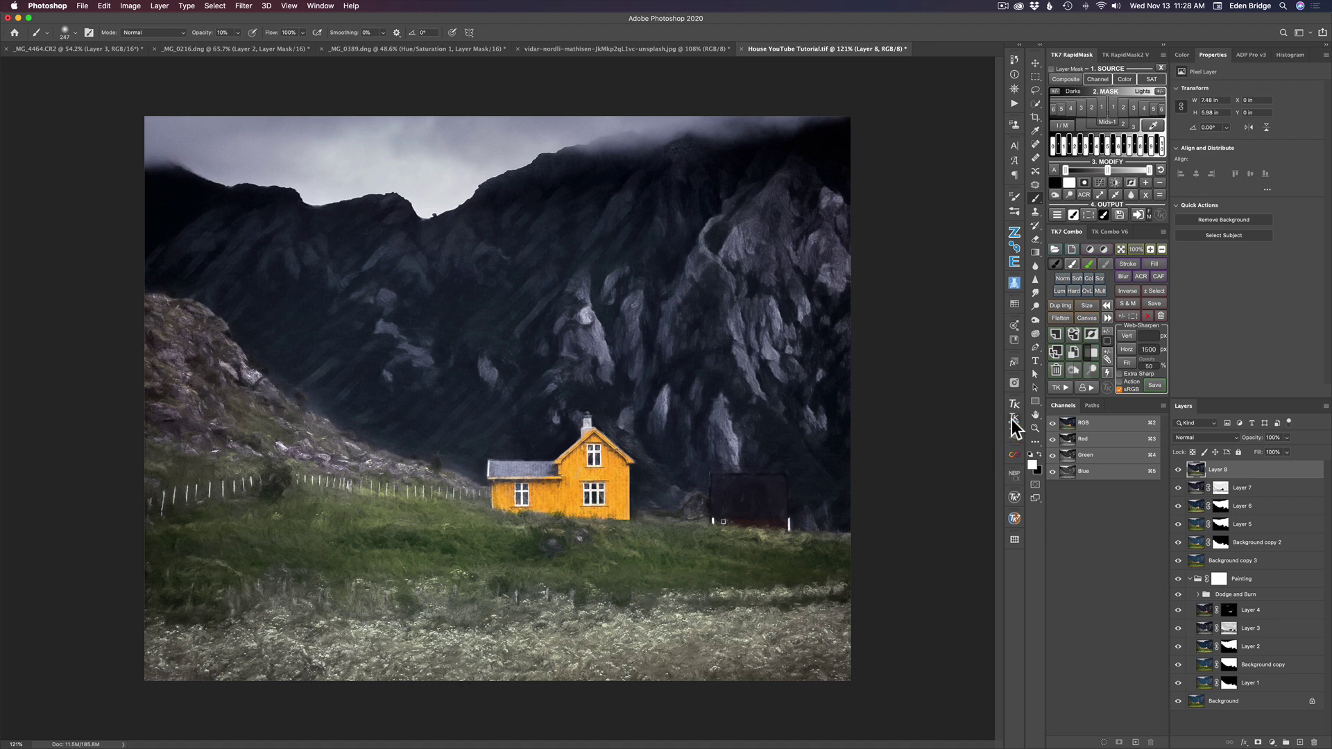
pyautogui.click(244, 7)
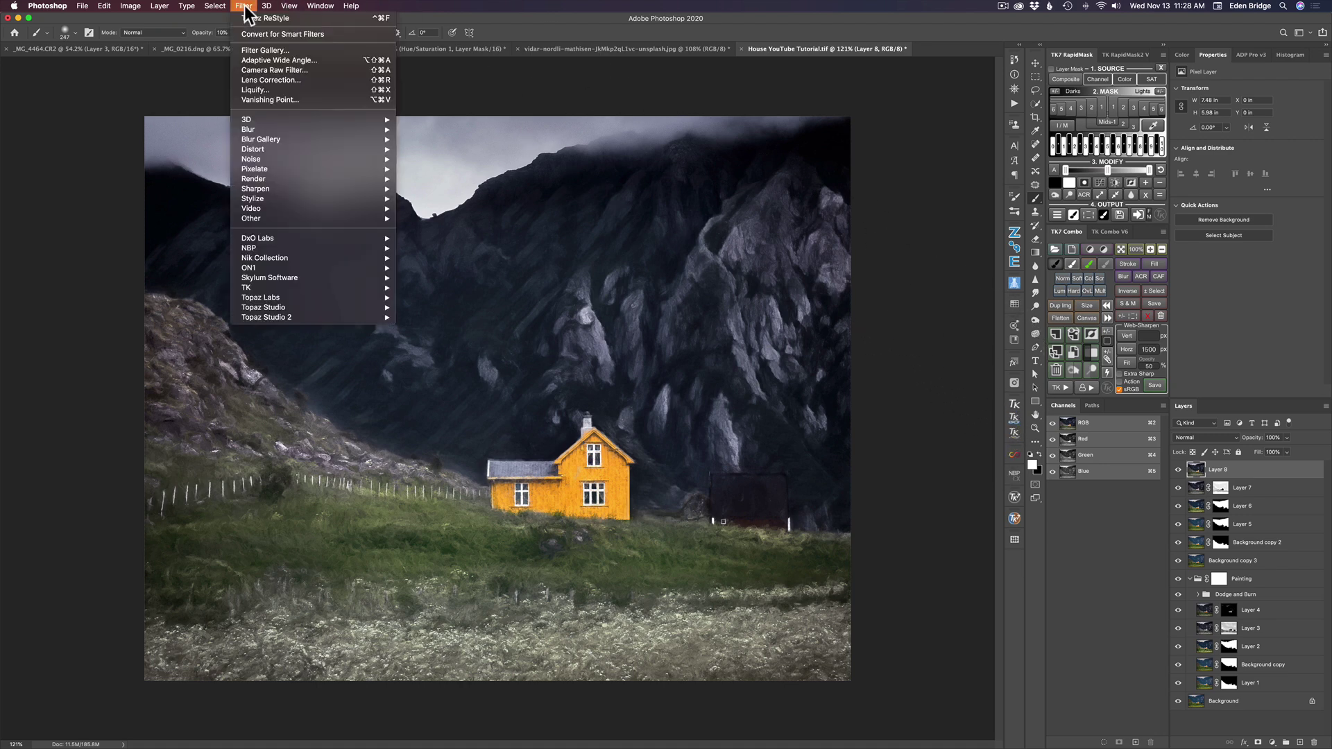
pyautogui.moveTo(316, 318)
pyautogui.click(442, 318)
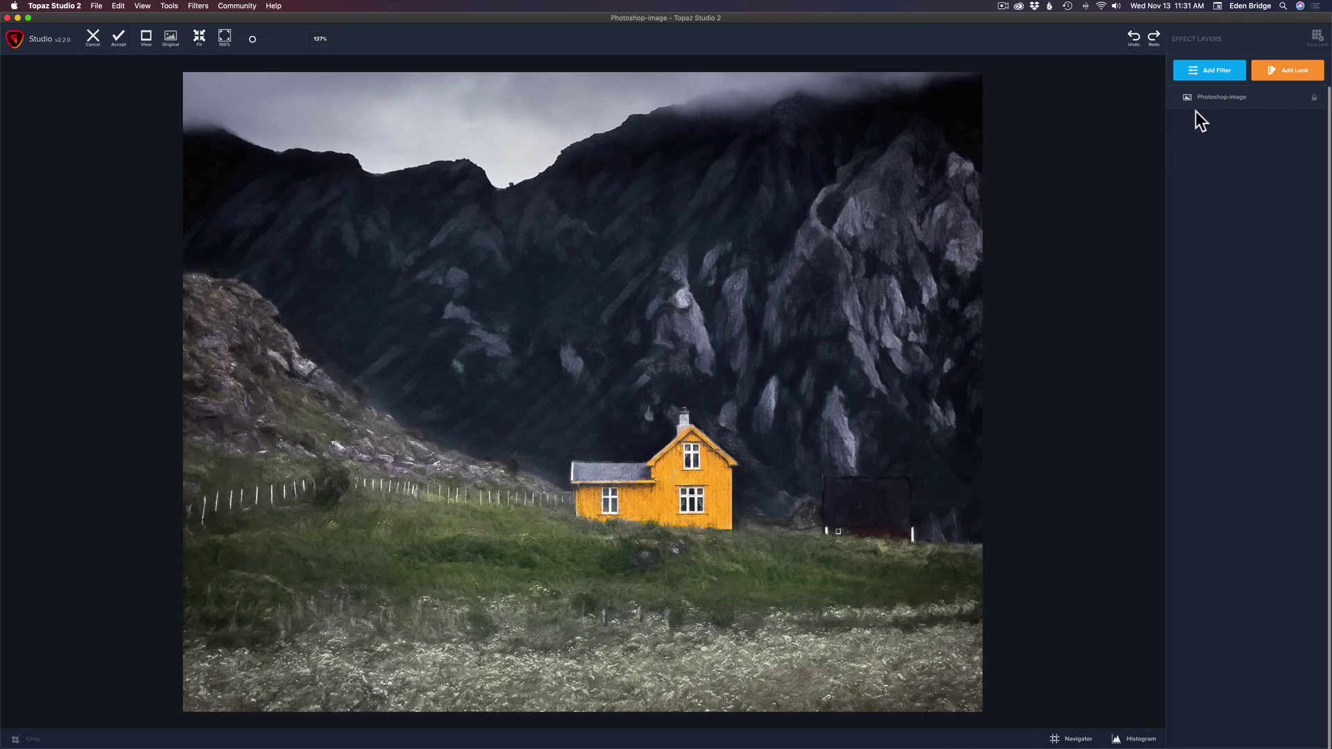
# Add a Texture filter with Soft Light blending and 1.00 opacity.
pyautogui.click(1215, 83)
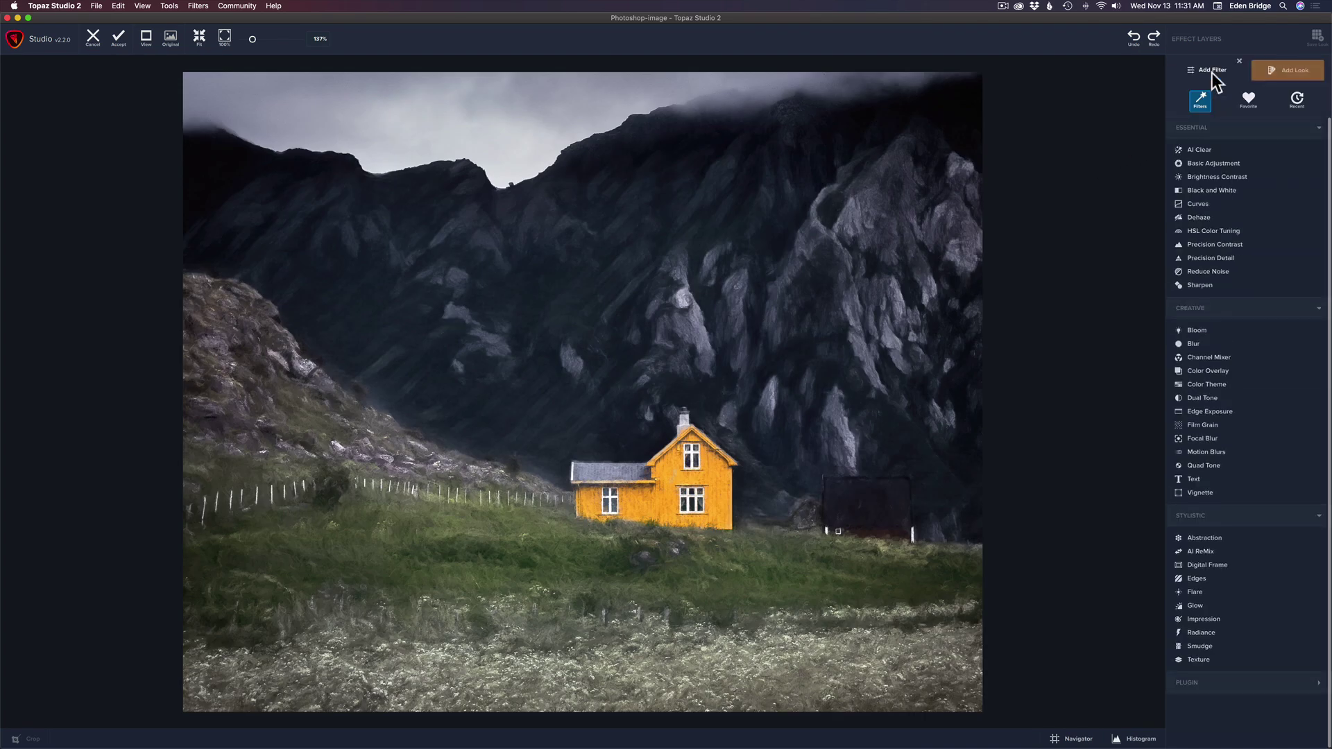
pyautogui.click(1200, 660)
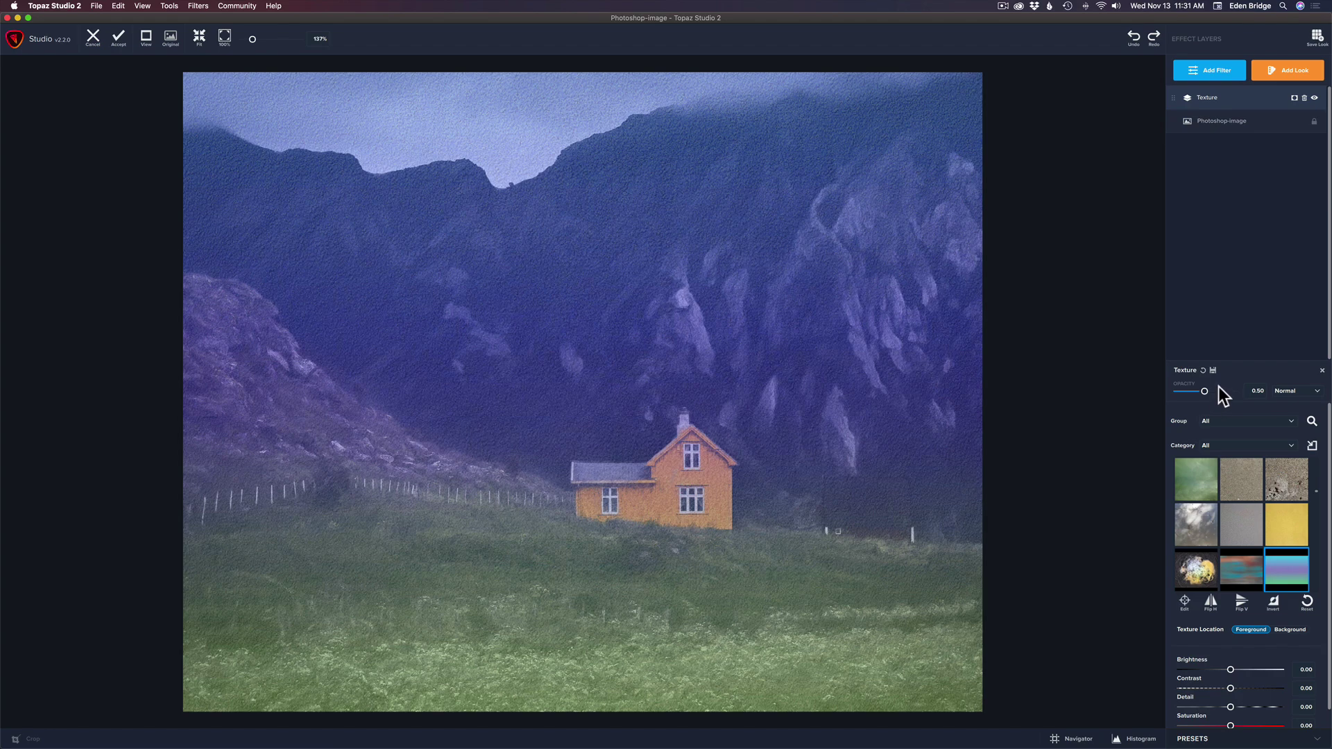
pyautogui.click(1319, 396)
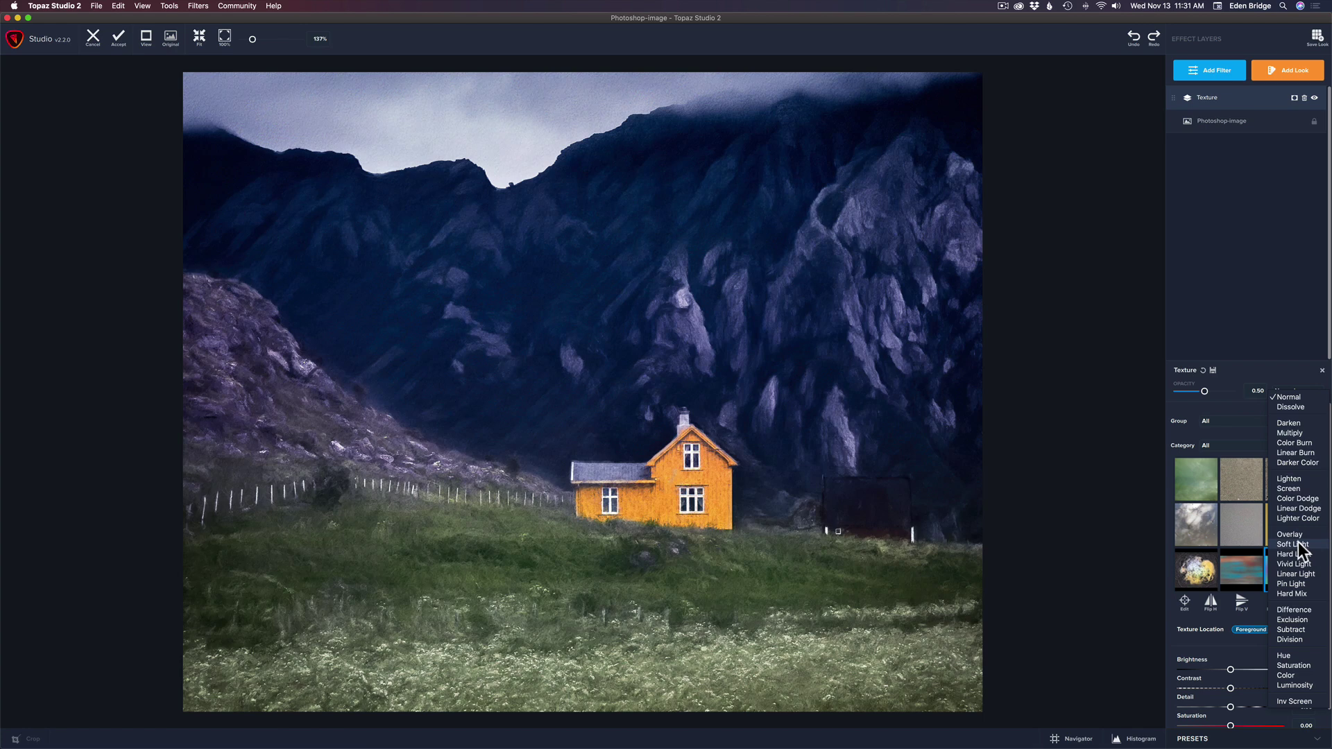
pyautogui.click(1294, 544)
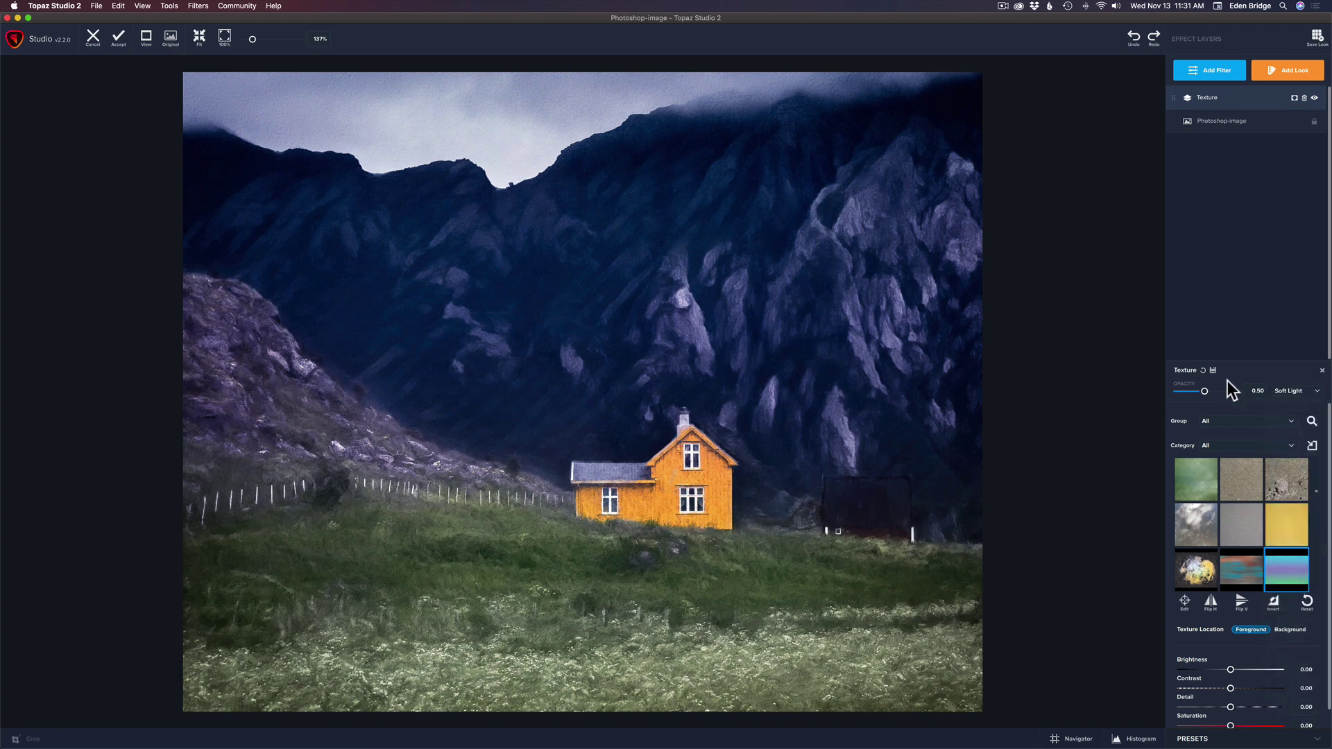
pyautogui.moveTo(1205, 391); pyautogui.dragTo(1254, 391)
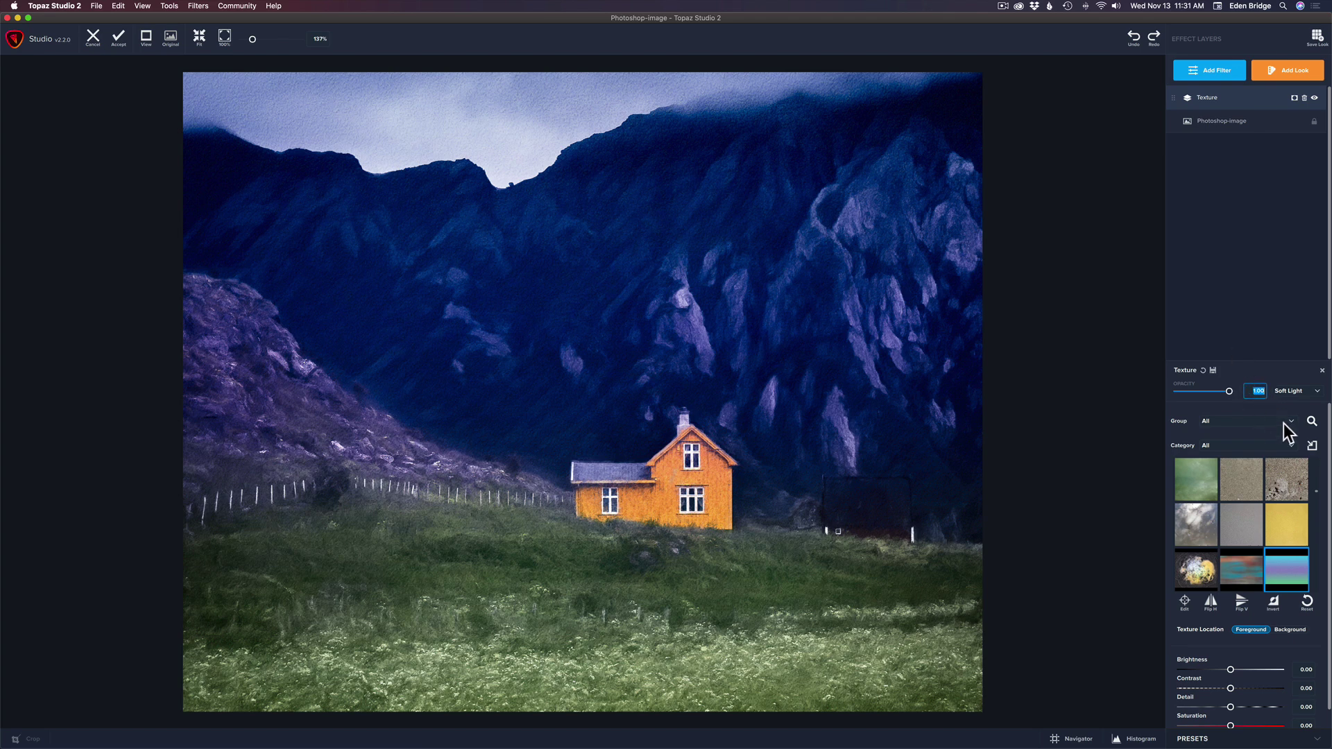
# Search the textures for "bronze glitter", choose the first sandy-brown texture and apply the result to the Photoshop layer.
pyautogui.click(1311, 422)
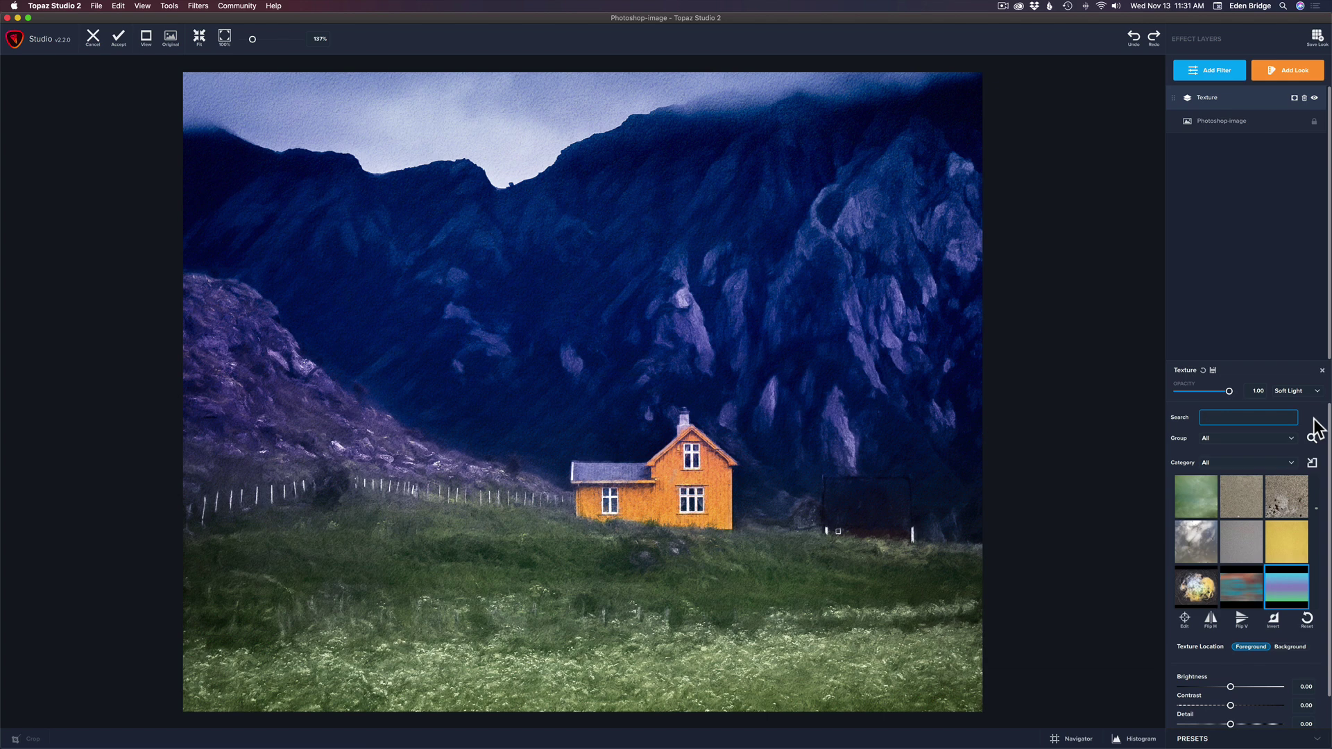
pyautogui.write('br')
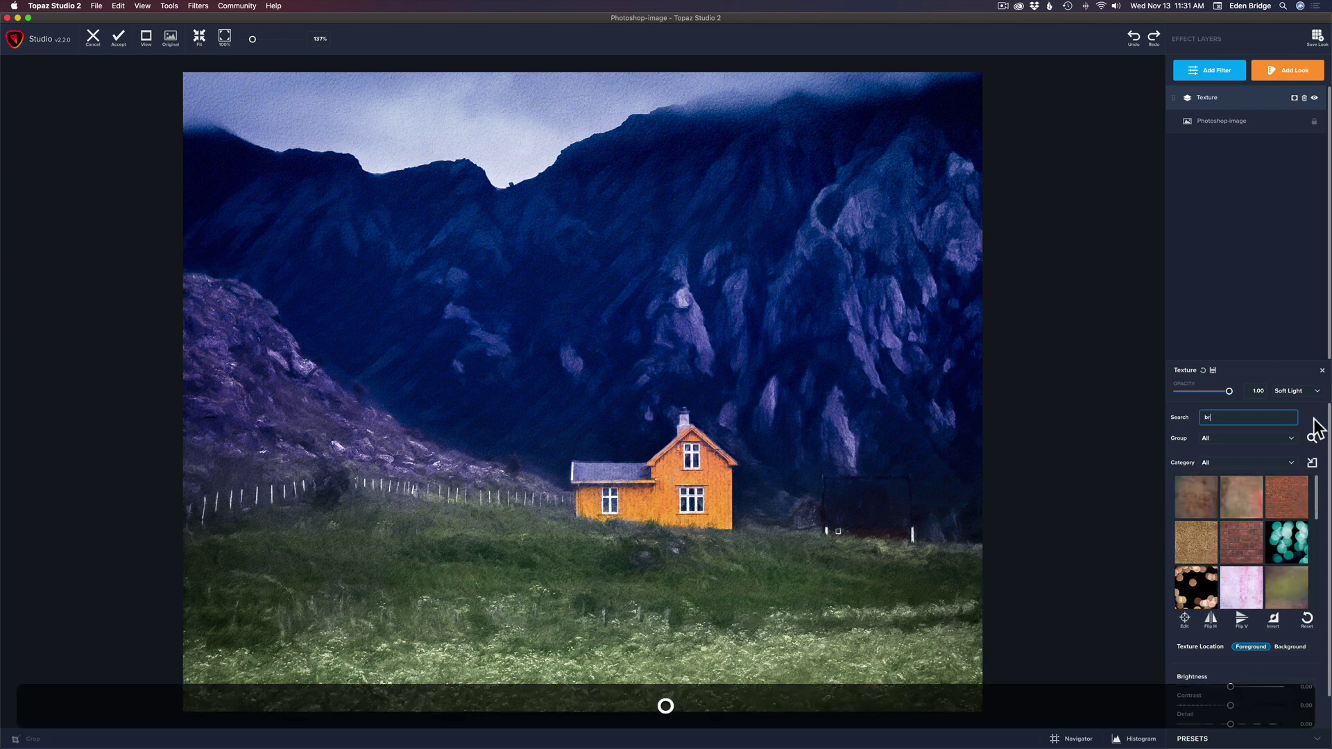
pyautogui.write('onze')
pyautogui.write(' gil')
pyautogui.write('tter')
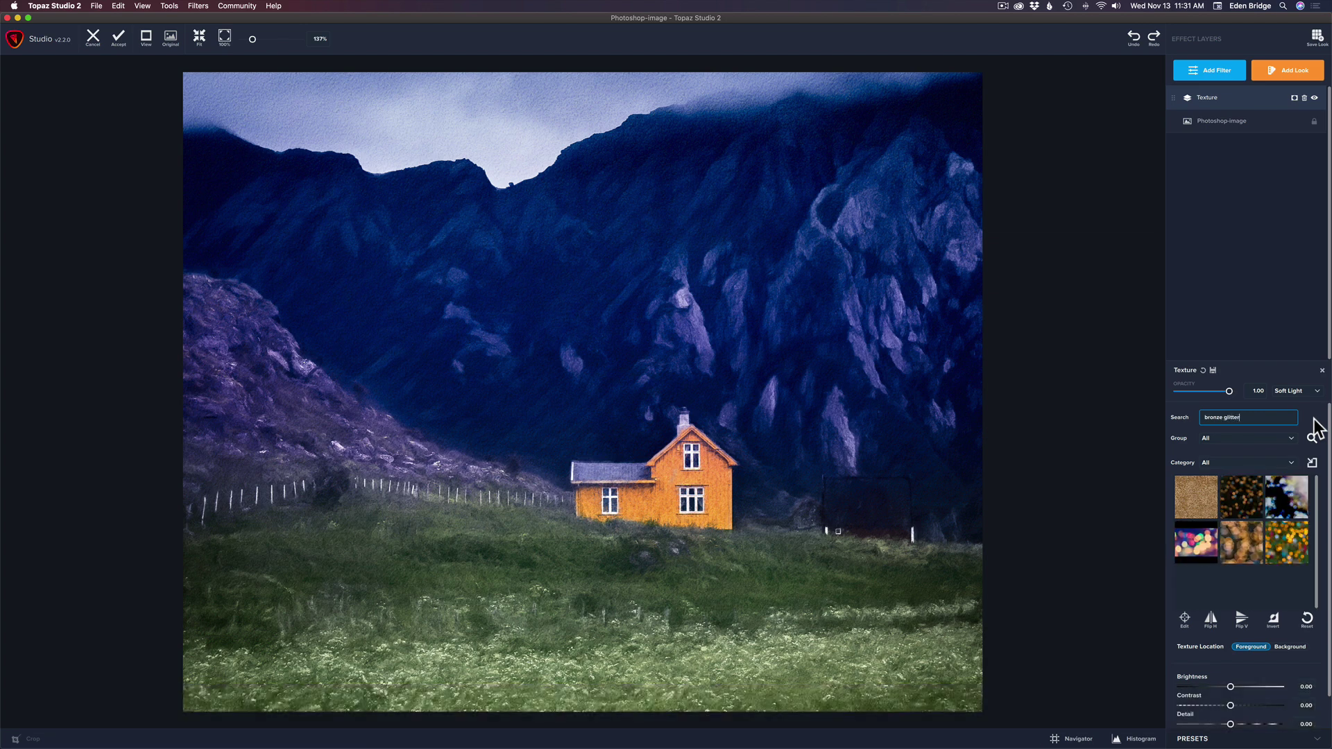
pyautogui.click(1189, 493)
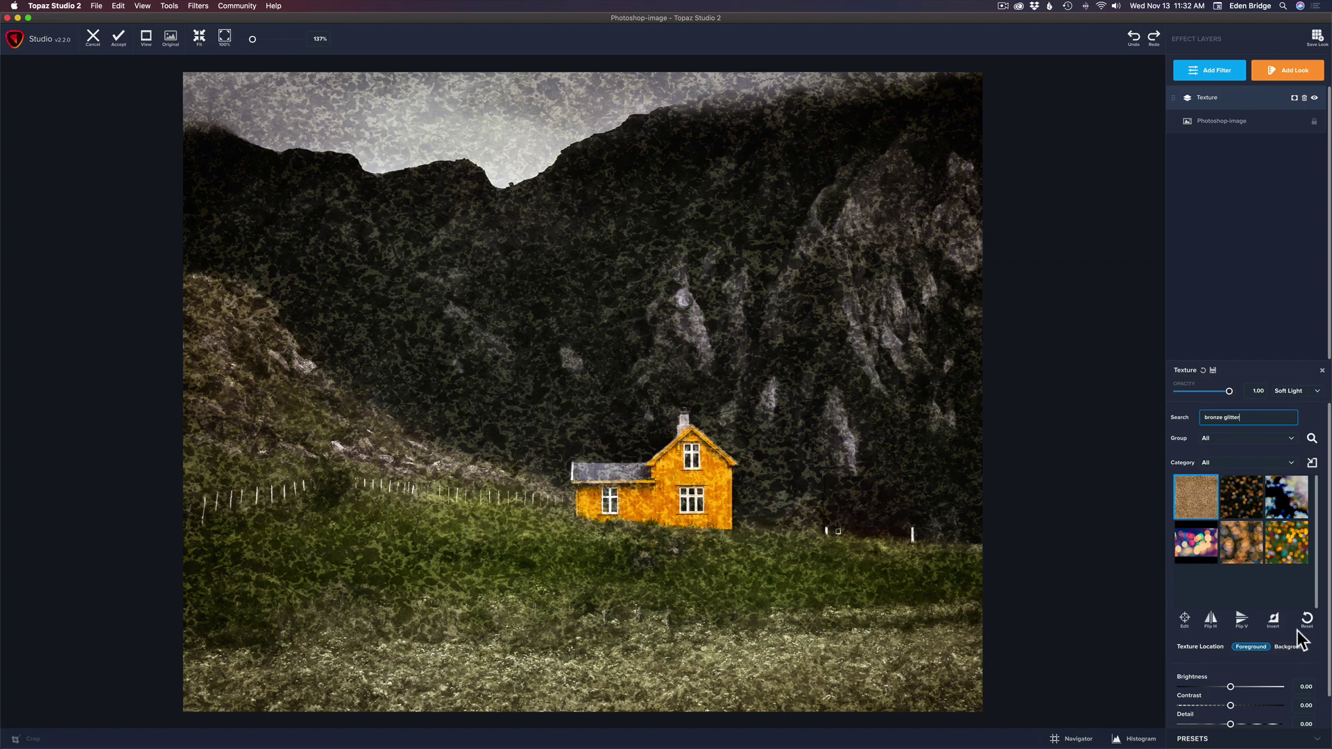
pyautogui.click(120, 40)
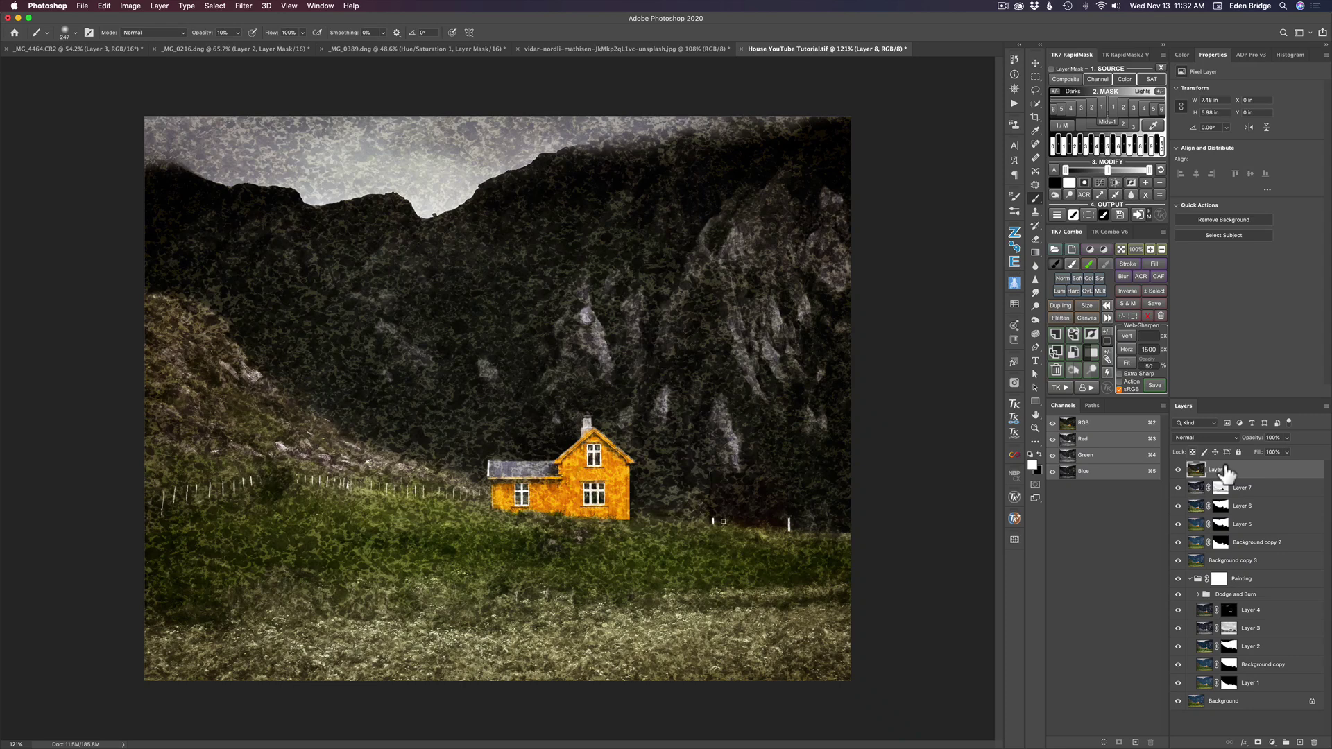
# Hide Layer 8 with a black mask and paint white at 100% brush opacity over the house walls and roof to reveal the texture.
pyautogui.press('alt')
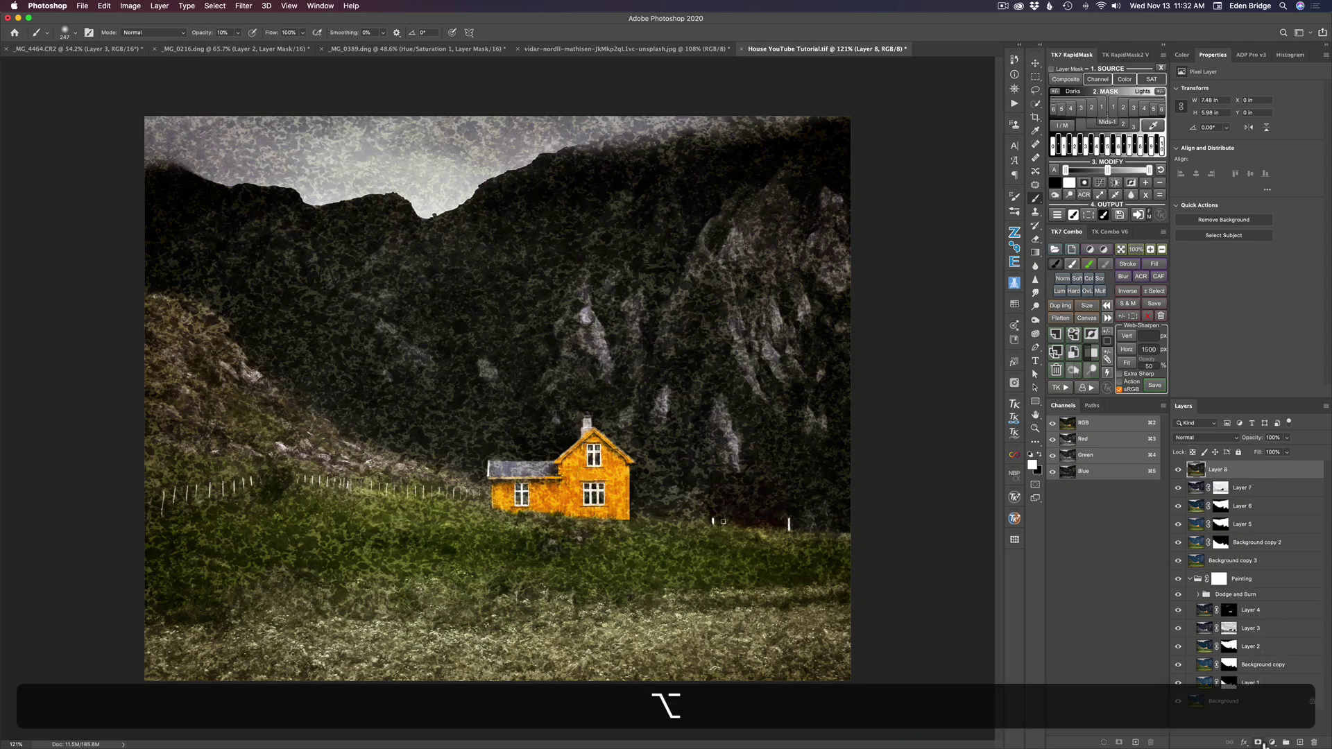
pyautogui.keyDown('alt'); pyautogui.click(1258, 742); pyautogui.keyUp('alt')
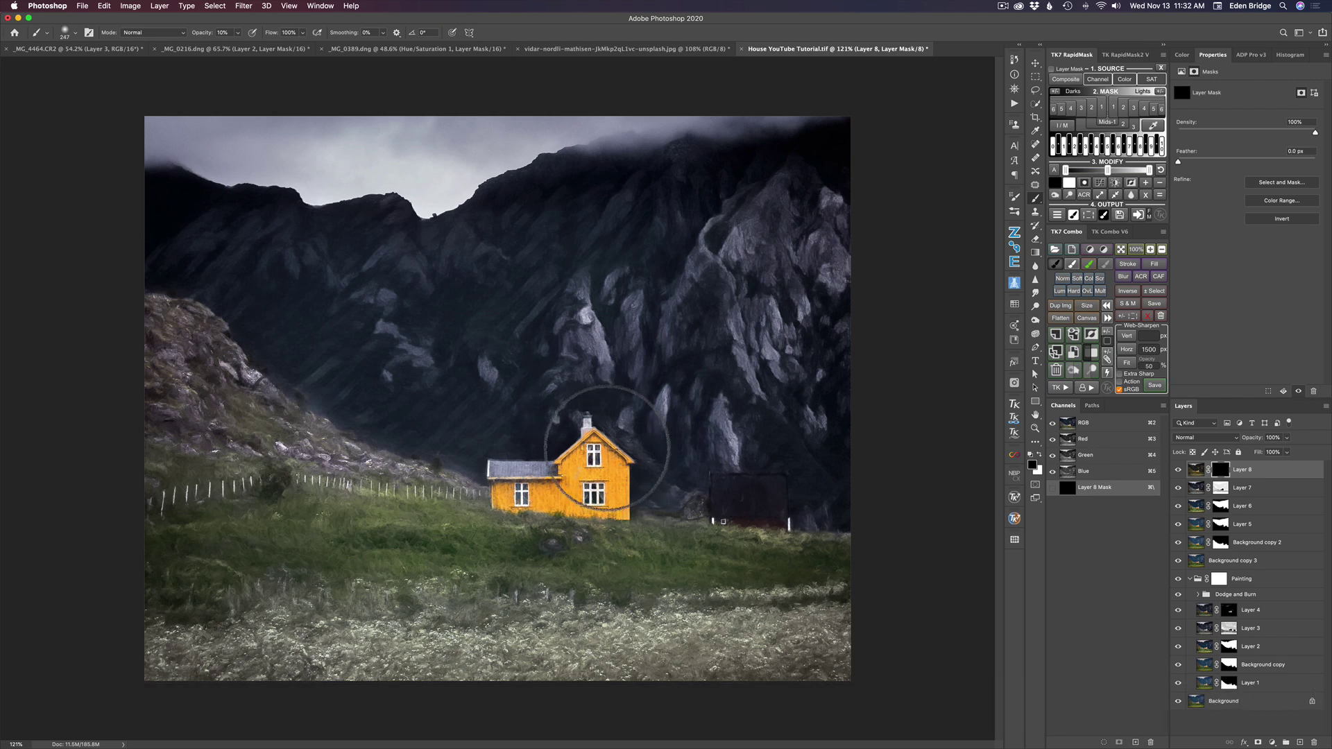
pyautogui.press('[')
pyautogui.press('[')
pyautogui.press('[')
pyautogui.press('[')
pyautogui.press('[')
pyautogui.press('[')
pyautogui.press('[')
pyautogui.press('[')
pyautogui.press('[')
pyautogui.press('[')
pyautogui.press('[')
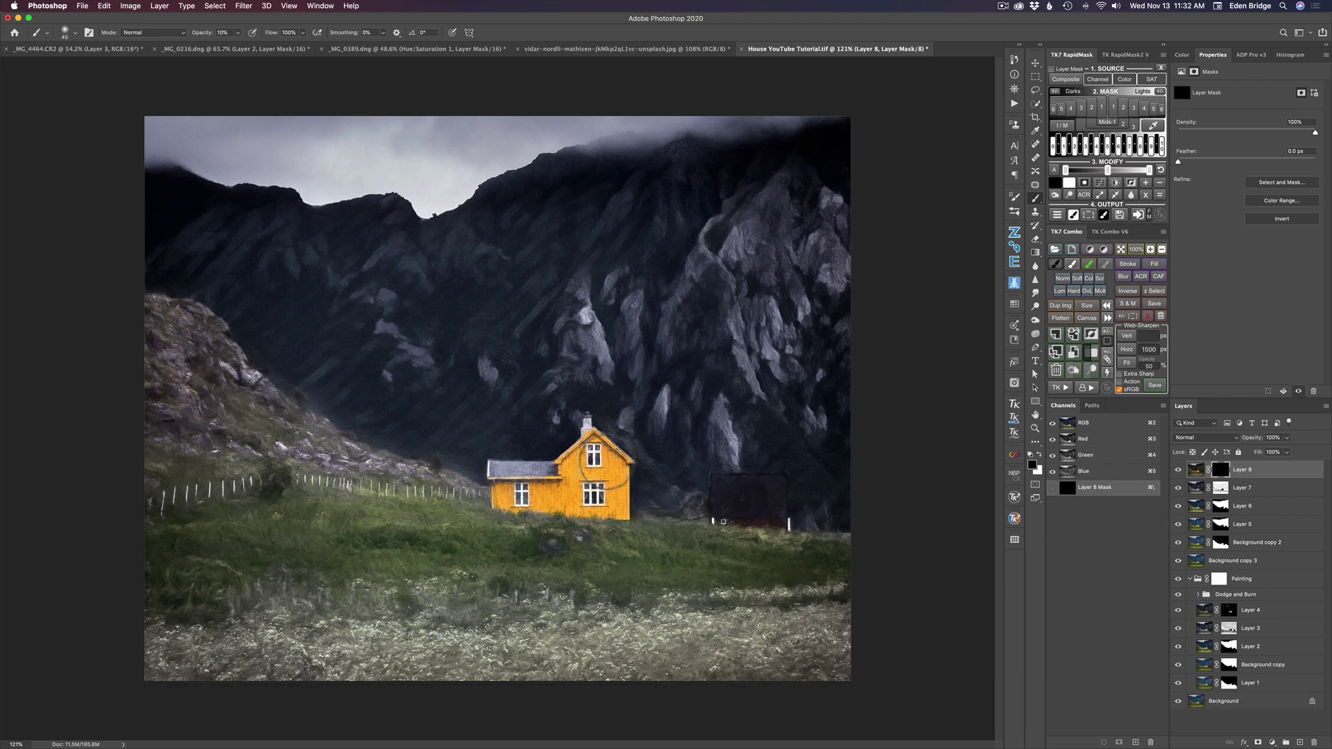
pyautogui.press('[')
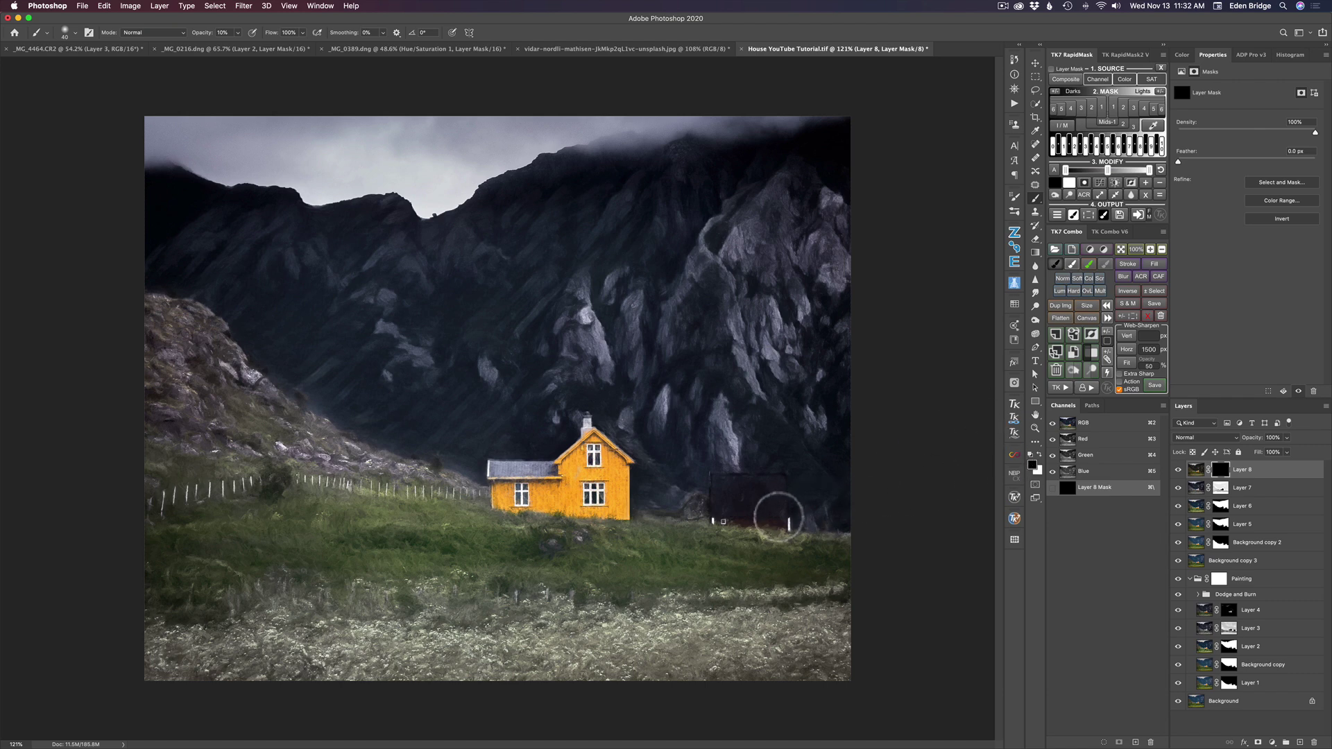
pyautogui.press('x')
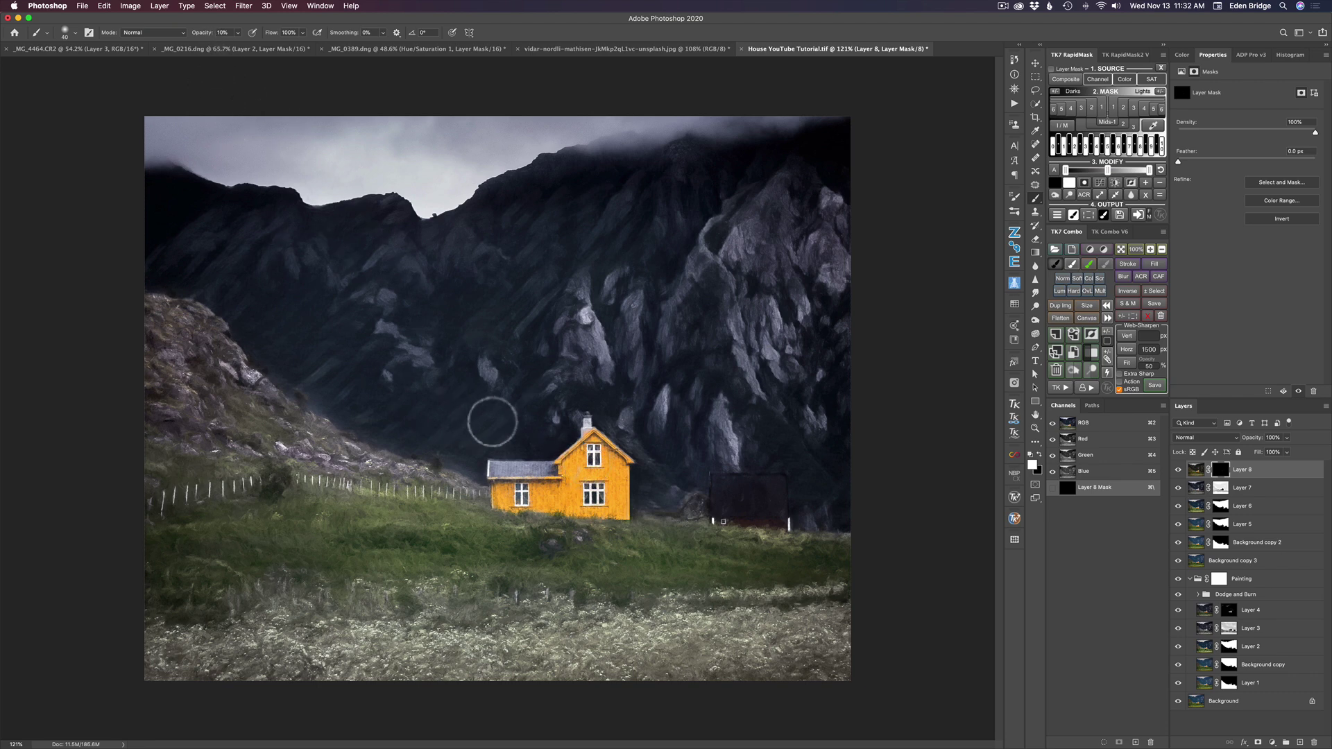
pyautogui.press('0')
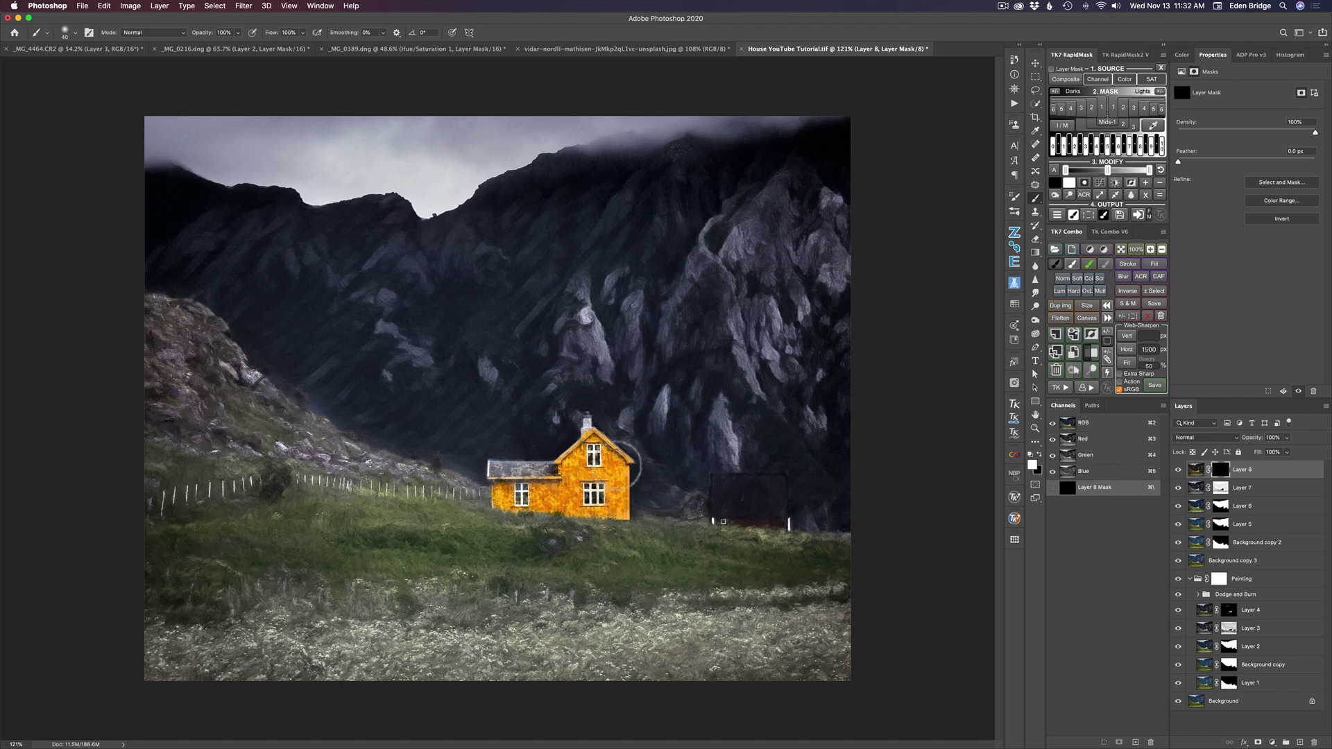
pyautogui.moveTo(589, 434)
pyautogui.mouseDown()
pyautogui.moveTo(559, 486)
pyautogui.moveTo(494, 460)
pyautogui.mouseUp()
pyautogui.click(1236, 437)
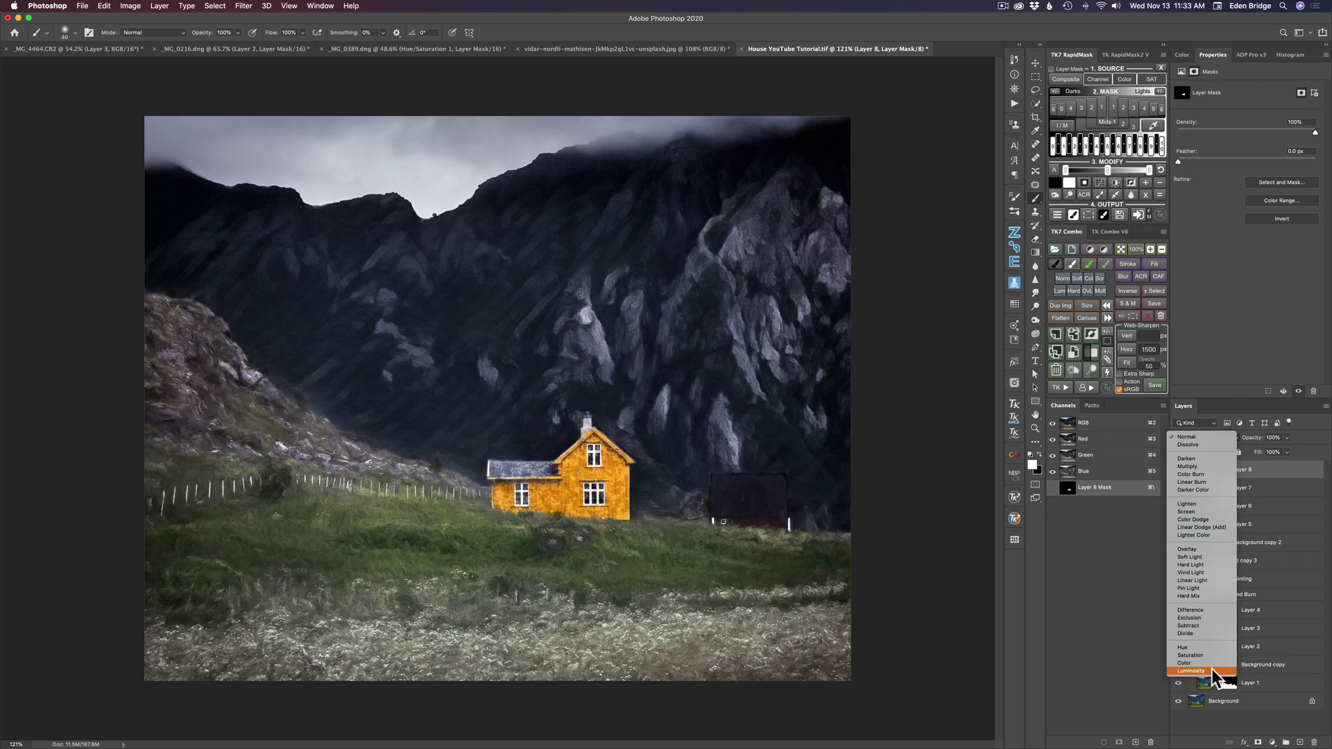
pyautogui.click(1098, 607)
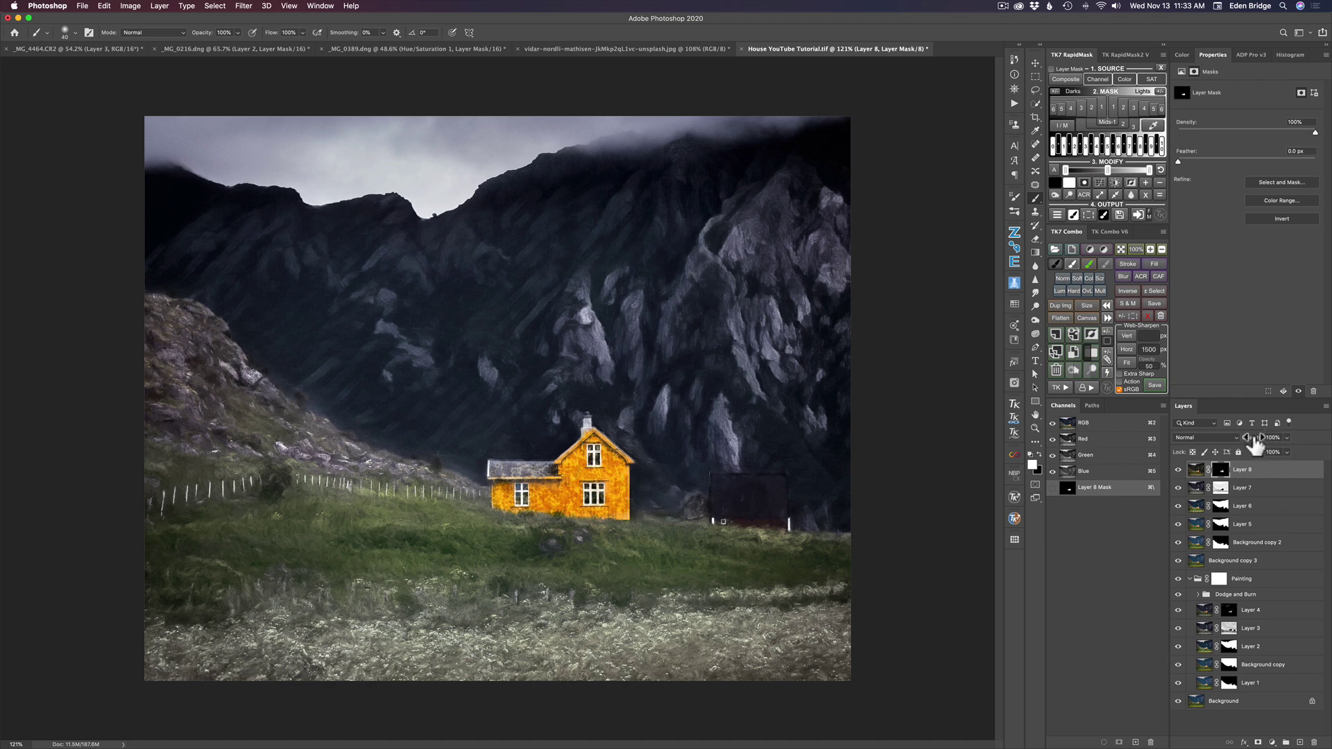
pyautogui.moveTo(1251, 446); pyautogui.dragTo(1285, 449)
# Set Layer 8's blend mode to Luminosity and compare the house with the layer hidden and shown.
pyautogui.click(1234, 436)
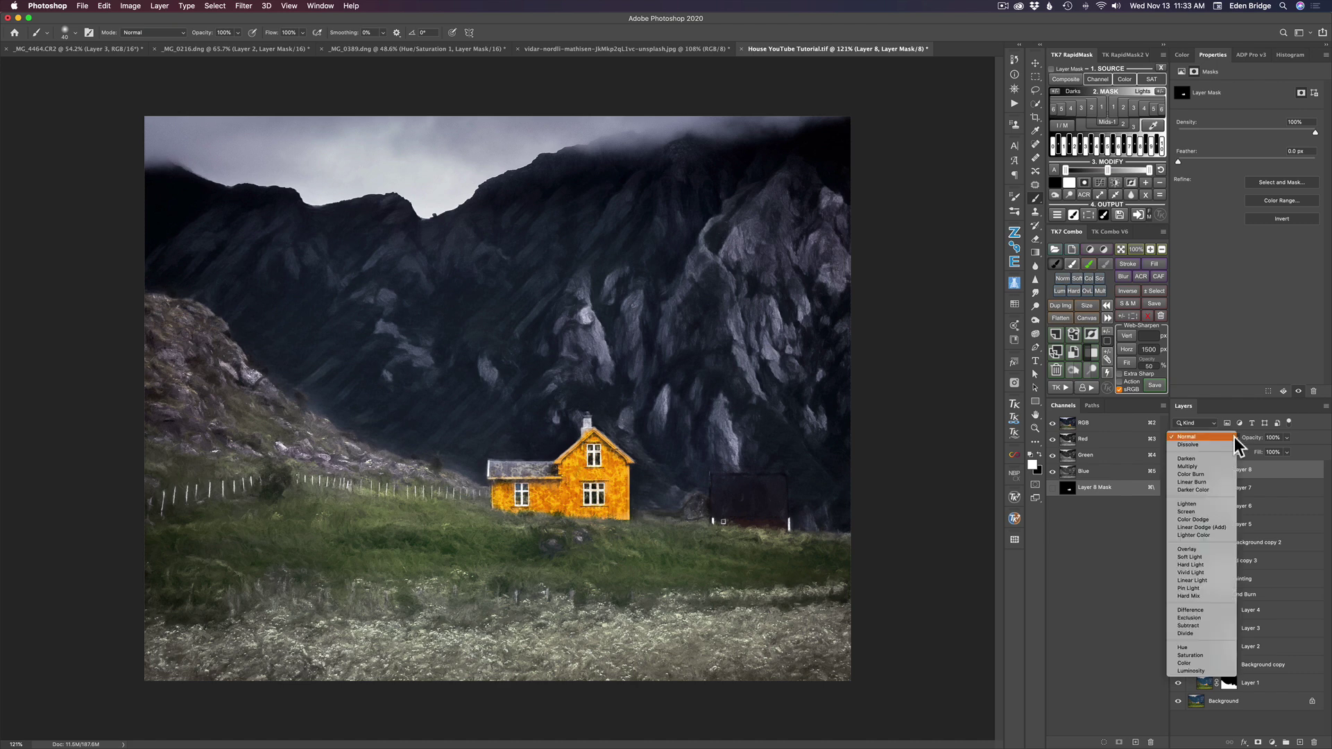
pyautogui.click(1219, 672)
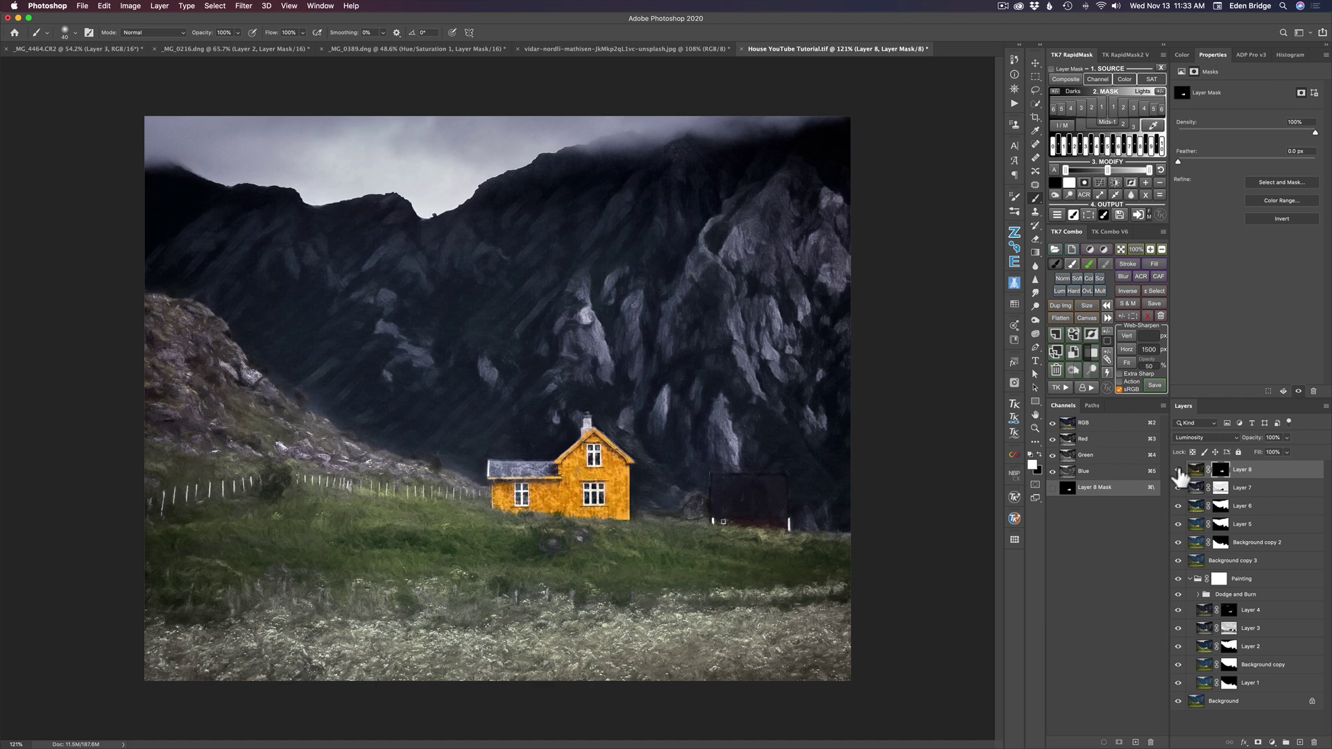
pyautogui.click(1178, 471)
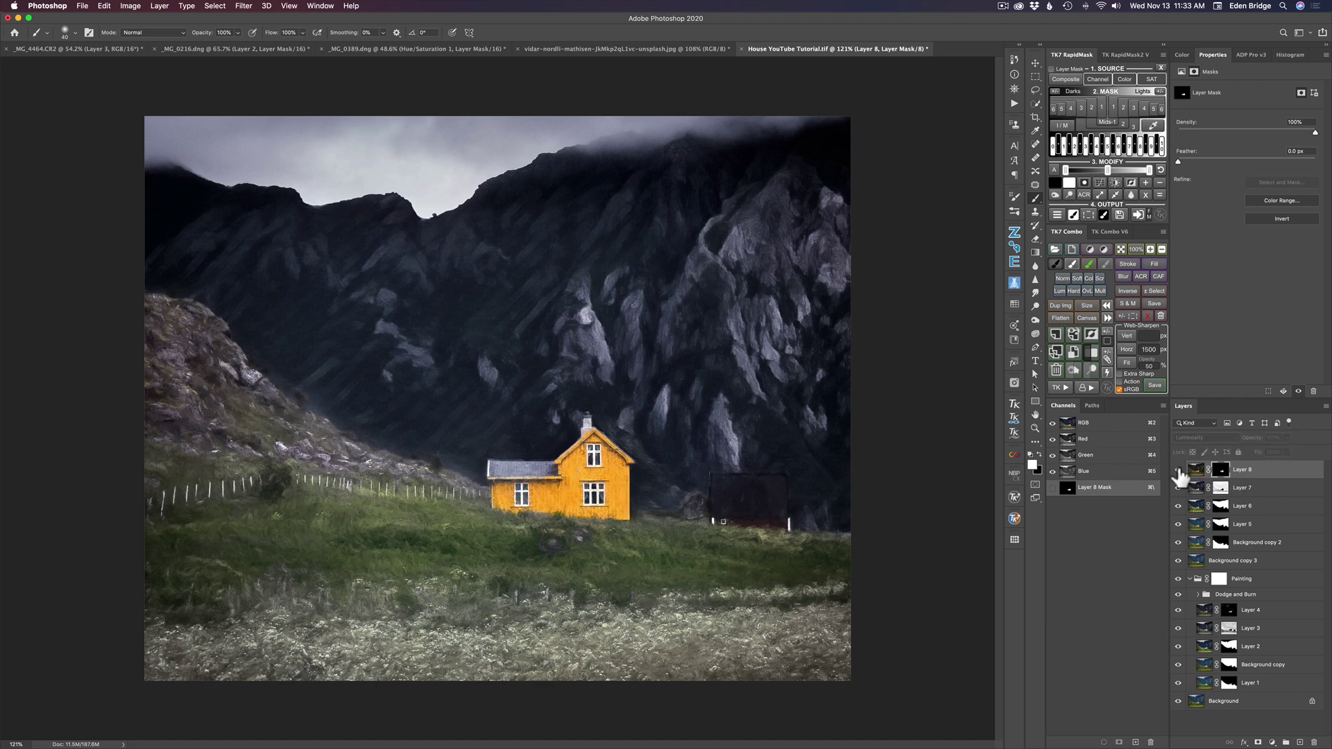
pyautogui.click(1178, 472)
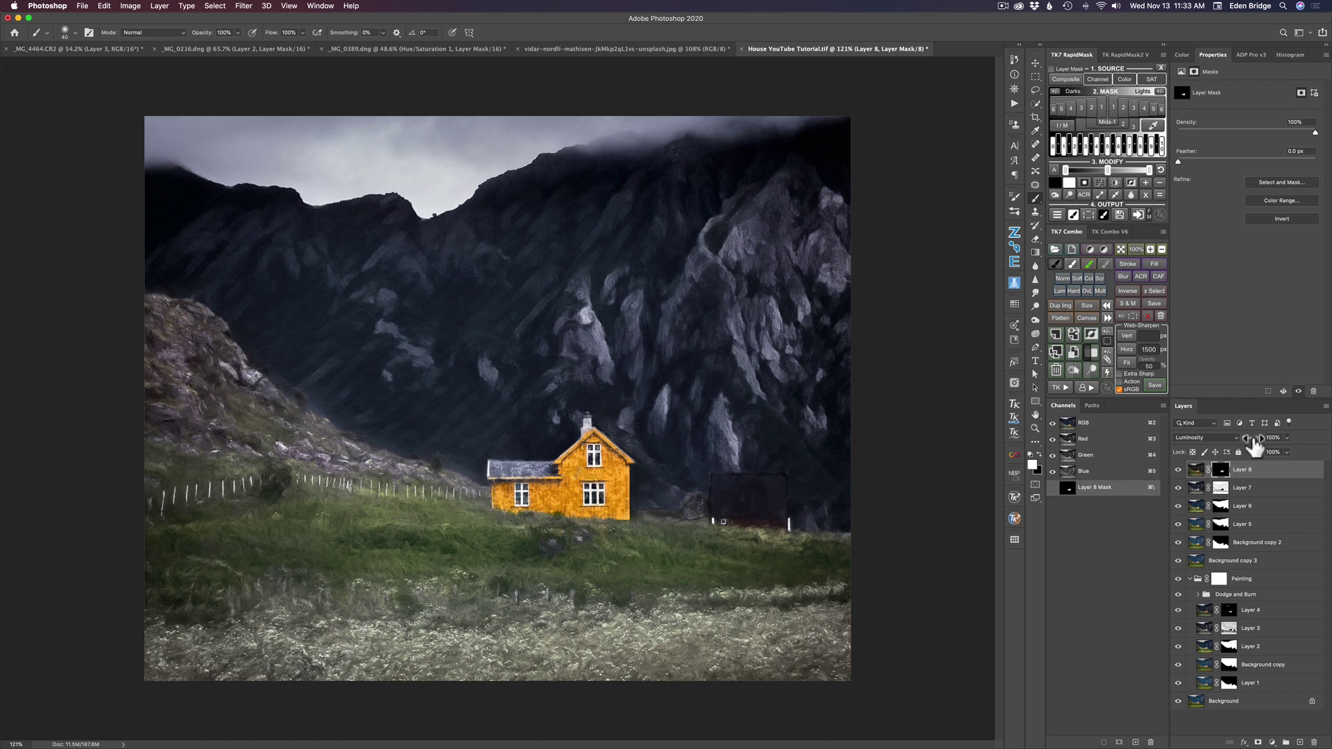
pyautogui.moveTo(1257, 444); pyautogui.dragTo(1254, 444)
# Add a white-paint dodge layer in Overlay mode above Layer 8.
pyautogui.click(1093, 369)
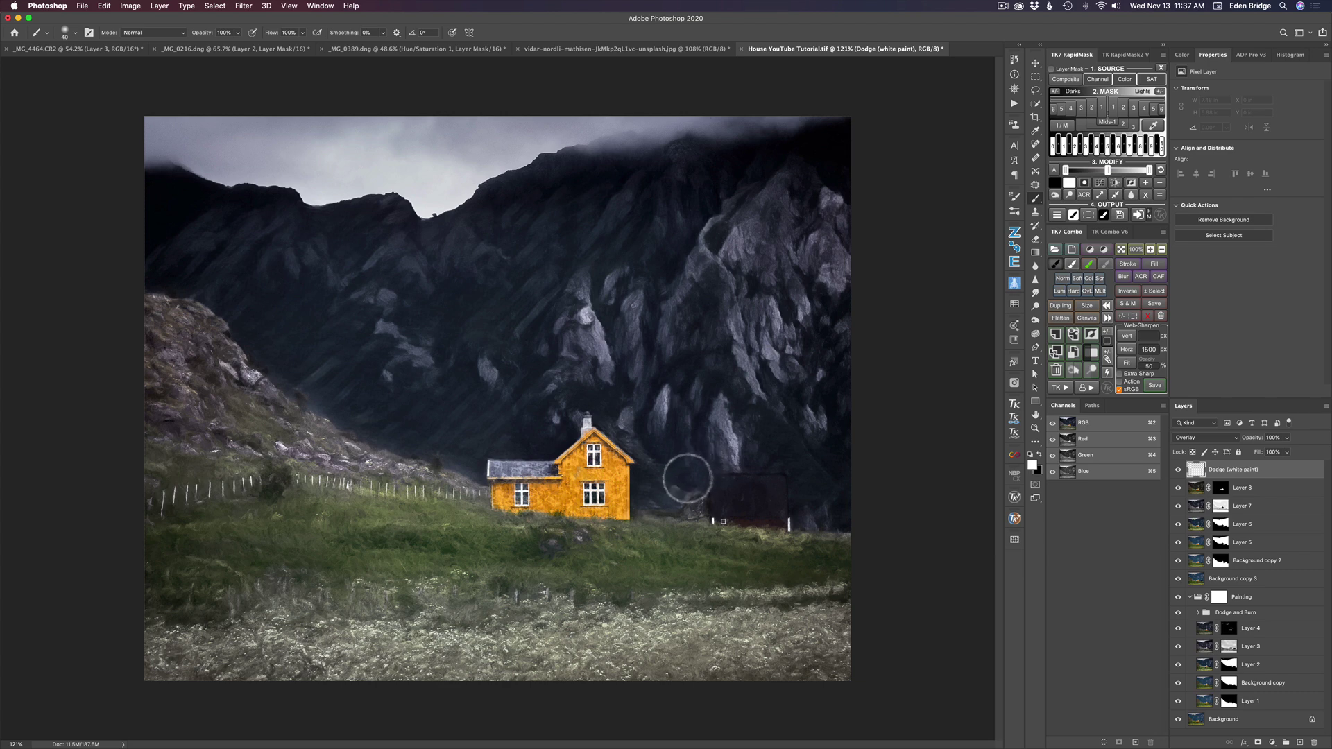
# Dodge the green grass and flower meadow with white paint, starting at 20% brush opacity and continuing at 10%.
pyautogui.press('2')
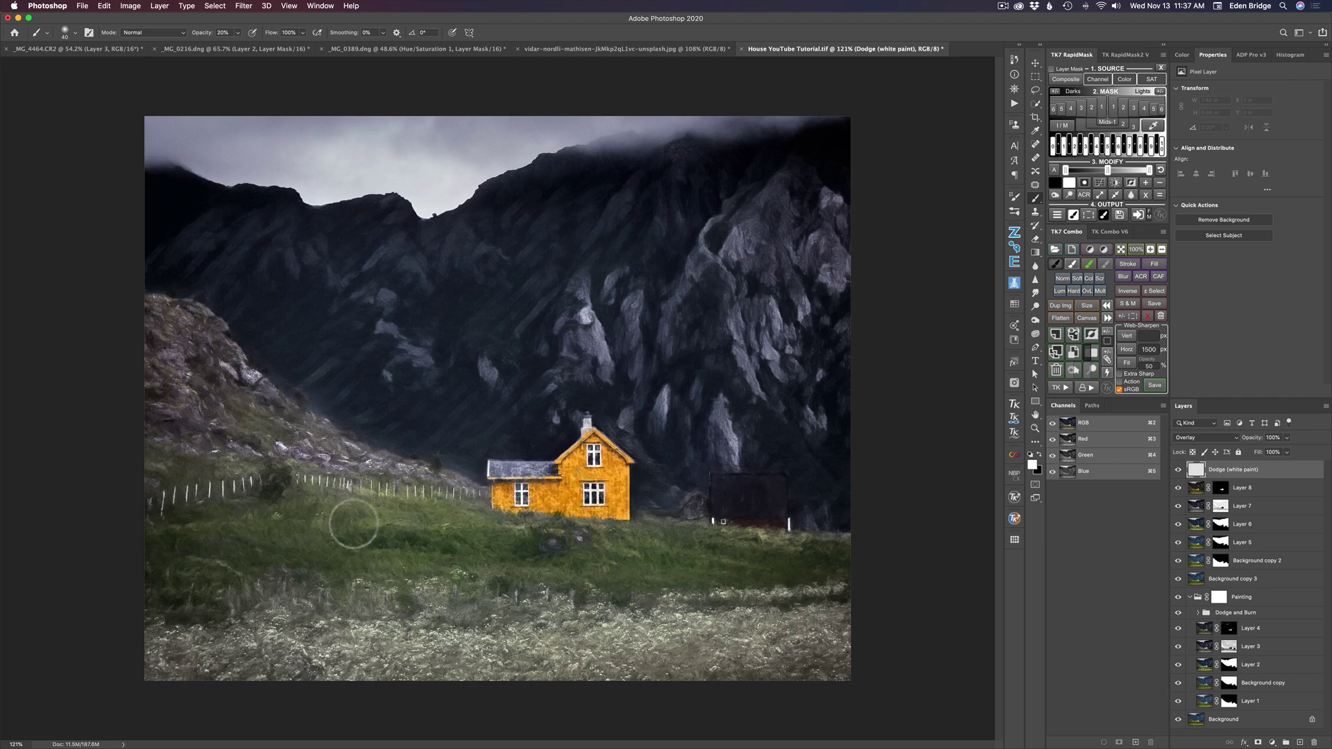
pyautogui.moveTo(361, 525); pyautogui.dragTo(555, 535)
pyautogui.moveTo(485, 570)
pyautogui.mouseDown()
pyautogui.moveTo(415, 565)
pyautogui.moveTo(332, 522)
pyautogui.moveTo(269, 521)
pyautogui.moveTo(340, 532)
pyautogui.moveTo(330, 538)
pyautogui.moveTo(177, 529)
pyautogui.moveTo(232, 527)
pyautogui.moveTo(268, 596)
pyautogui.moveTo(295, 579)
pyautogui.moveTo(196, 557)
pyautogui.moveTo(225, 552)
pyautogui.moveTo(234, 516)
pyautogui.moveTo(427, 555)
pyautogui.moveTo(391, 545)
pyautogui.mouseUp()
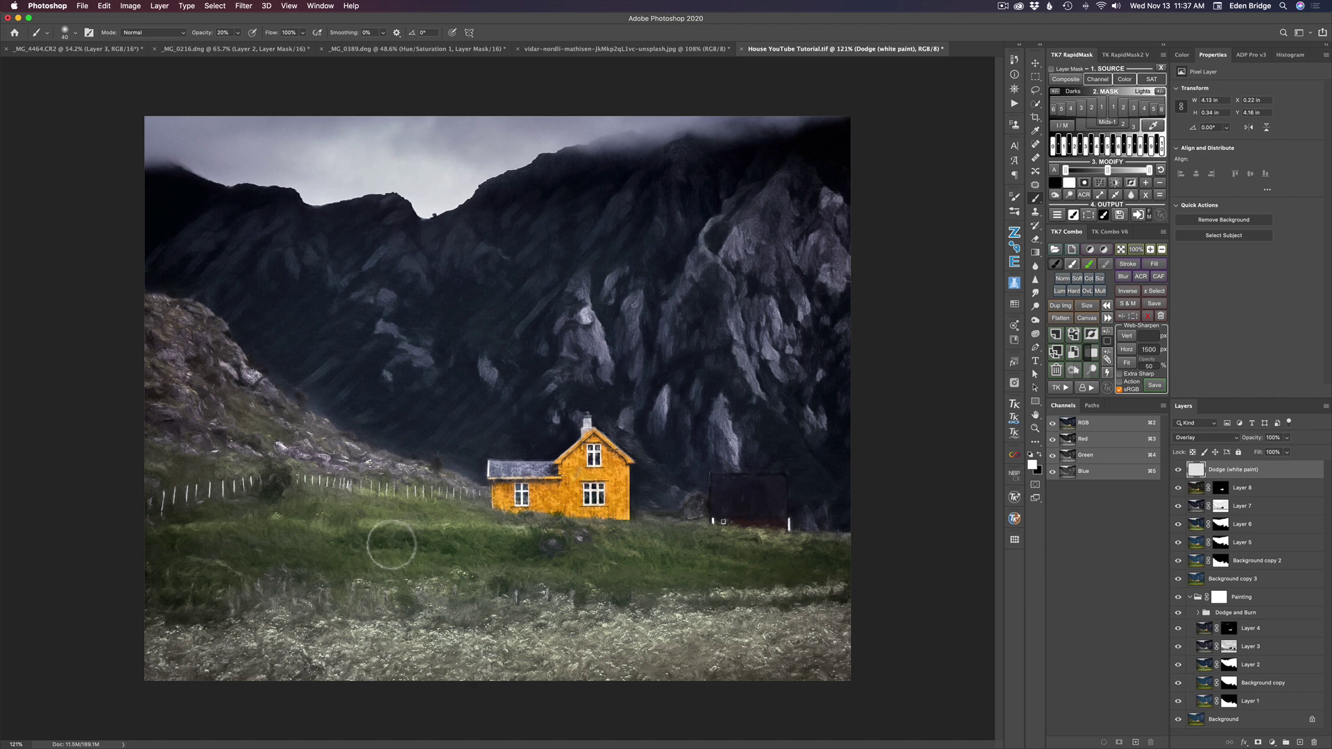
pyautogui.press('1')
pyautogui.moveTo(608, 556)
pyautogui.mouseDown()
pyautogui.moveTo(691, 545)
pyautogui.moveTo(664, 546)
pyautogui.moveTo(756, 556)
pyautogui.moveTo(645, 545)
pyautogui.moveTo(763, 568)
pyautogui.moveTo(650, 548)
pyautogui.moveTo(744, 569)
pyautogui.moveTo(737, 534)
pyautogui.moveTo(719, 541)
pyautogui.moveTo(805, 546)
pyautogui.moveTo(698, 579)
pyautogui.moveTo(454, 568)
pyautogui.moveTo(381, 582)
pyautogui.moveTo(420, 558)
pyautogui.moveTo(311, 568)
pyautogui.moveTo(450, 531)
pyautogui.moveTo(465, 549)
pyautogui.moveTo(400, 539)
pyautogui.moveTo(416, 562)
pyautogui.moveTo(381, 542)
pyautogui.moveTo(267, 550)
pyautogui.moveTo(202, 530)
pyautogui.moveTo(235, 538)
pyautogui.moveTo(228, 527)
pyautogui.moveTo(177, 537)
pyautogui.moveTo(245, 573)
pyautogui.moveTo(196, 577)
pyautogui.mouseUp()
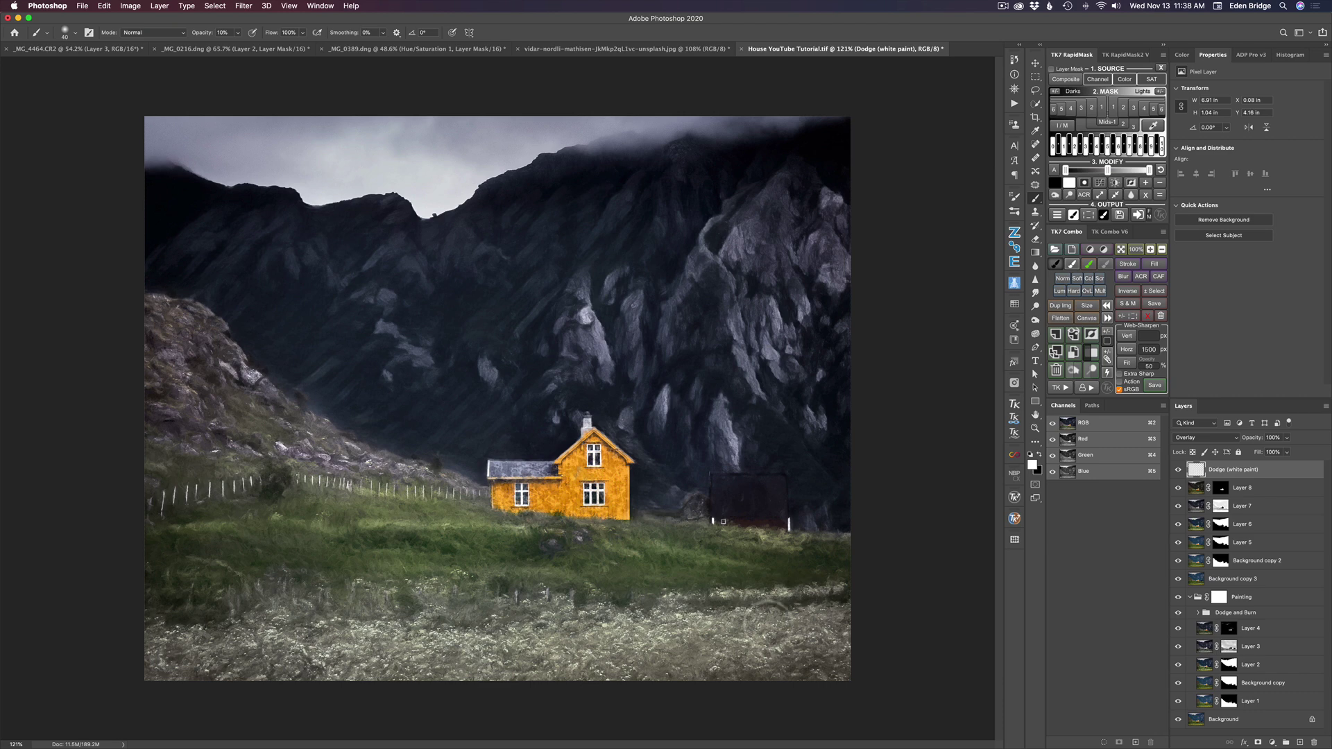
pyautogui.moveTo(698, 598); pyautogui.dragTo(687, 634)
pyautogui.moveTo(791, 633); pyautogui.dragTo(818, 639)
pyautogui.moveTo(386, 510)
pyautogui.mouseDown()
pyautogui.moveTo(375, 511)
pyautogui.moveTo(439, 524)
pyautogui.mouseUp()
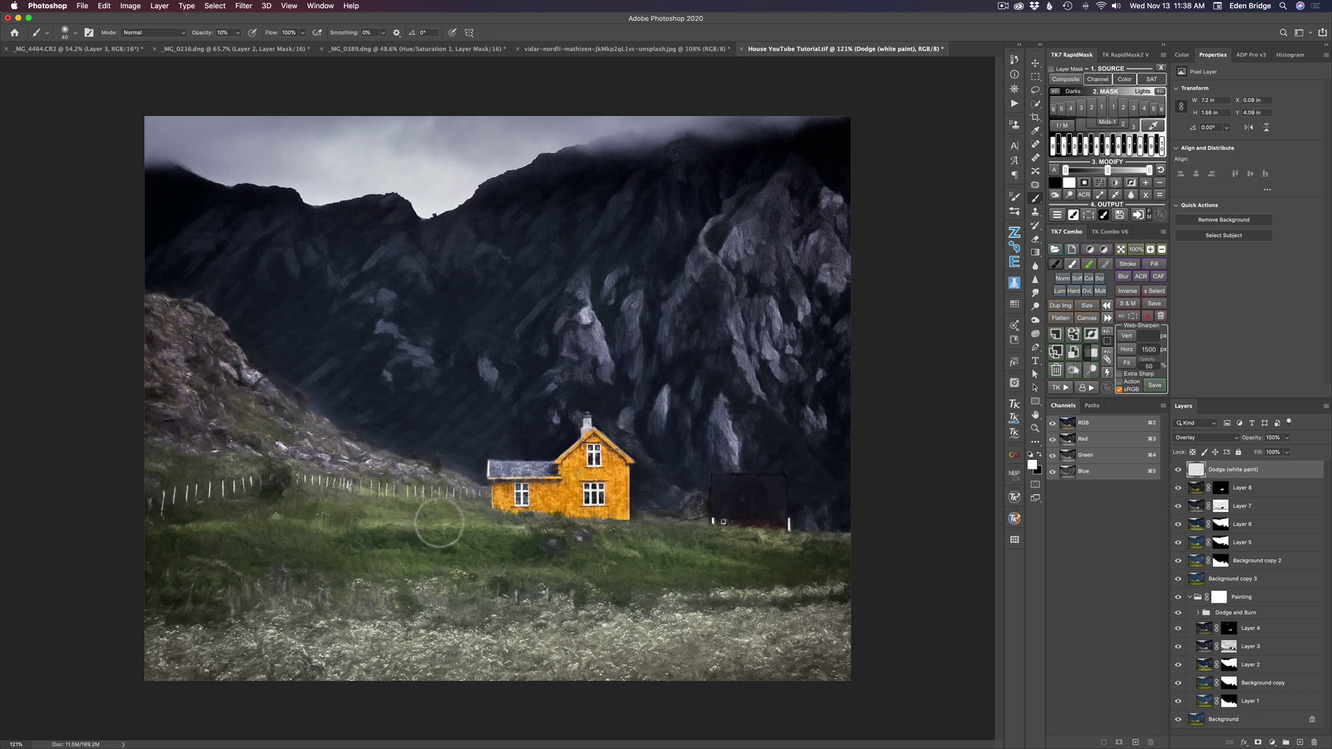
# Dodge the rocky hillside and the light rock faces of the mountain with white paint at 10% brush opacity.
pyautogui.moveTo(242, 421)
pyautogui.mouseDown()
pyautogui.moveTo(287, 441)
pyautogui.moveTo(227, 399)
pyautogui.moveTo(273, 476)
pyautogui.moveTo(161, 356)
pyautogui.moveTo(262, 395)
pyautogui.moveTo(261, 378)
pyautogui.moveTo(283, 406)
pyautogui.moveTo(224, 419)
pyautogui.moveTo(161, 406)
pyautogui.moveTo(195, 429)
pyautogui.moveTo(221, 429)
pyautogui.moveTo(230, 413)
pyautogui.moveTo(281, 420)
pyautogui.mouseUp()
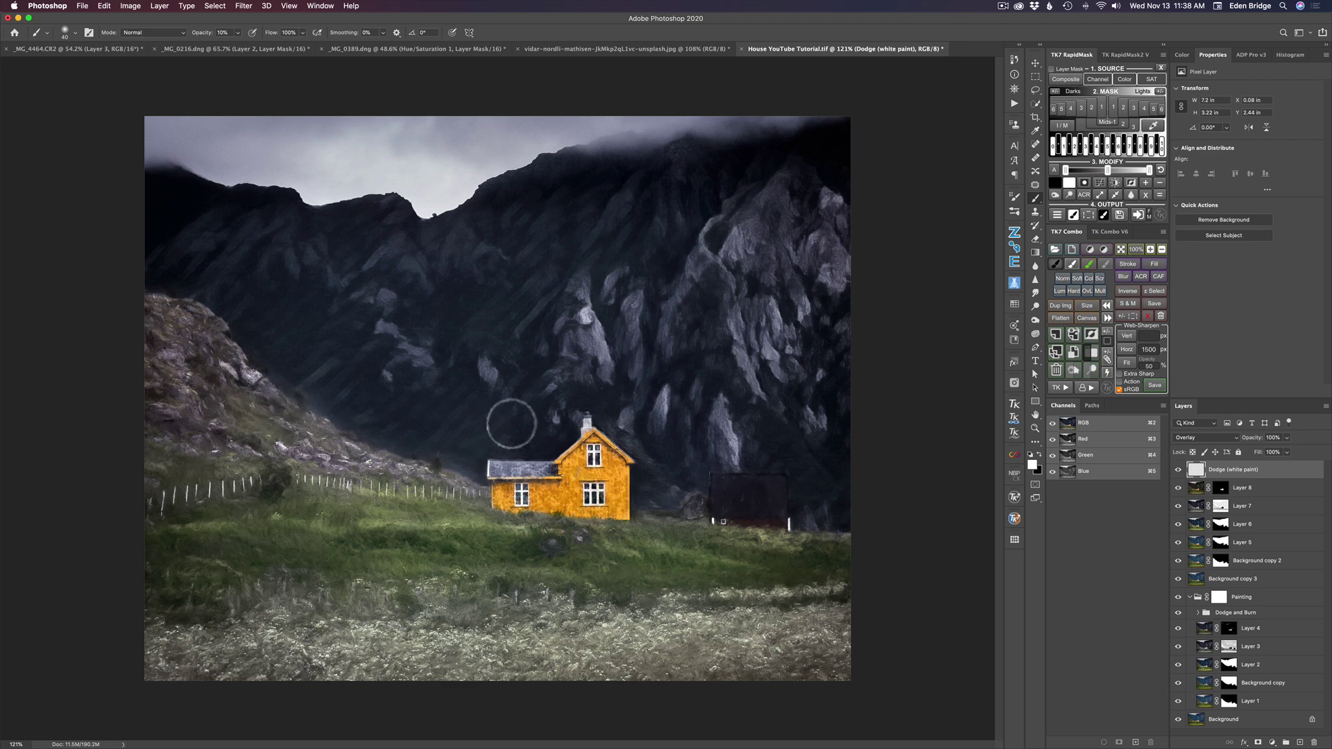
pyautogui.moveTo(756, 245)
pyautogui.mouseDown()
pyautogui.moveTo(712, 221)
pyautogui.moveTo(706, 249)
pyautogui.moveTo(737, 259)
pyautogui.moveTo(742, 242)
pyautogui.moveTo(731, 256)
pyautogui.moveTo(749, 320)
pyautogui.moveTo(734, 320)
pyautogui.moveTo(760, 383)
pyautogui.mouseUp()
pyautogui.moveTo(771, 305)
pyautogui.mouseDown()
pyautogui.moveTo(771, 357)
pyautogui.moveTo(806, 296)
pyautogui.moveTo(772, 256)
pyautogui.moveTo(788, 264)
pyautogui.moveTo(784, 225)
pyautogui.moveTo(795, 257)
pyautogui.moveTo(780, 186)
pyautogui.moveTo(779, 290)
pyautogui.moveTo(826, 254)
pyautogui.moveTo(817, 235)
pyautogui.moveTo(819, 256)
pyautogui.moveTo(847, 247)
pyautogui.moveTo(845, 269)
pyautogui.moveTo(820, 289)
pyautogui.mouseUp()
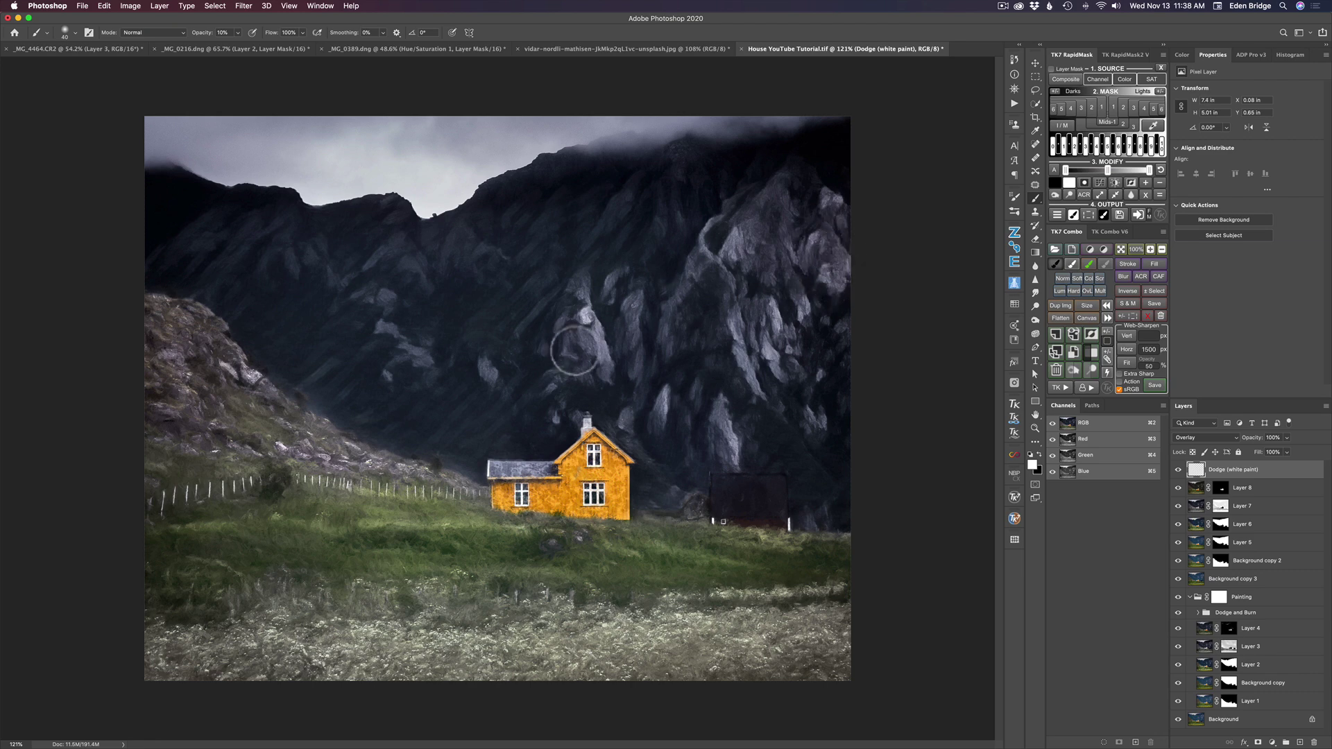
pyautogui.moveTo(388, 330); pyautogui.dragTo(427, 360)
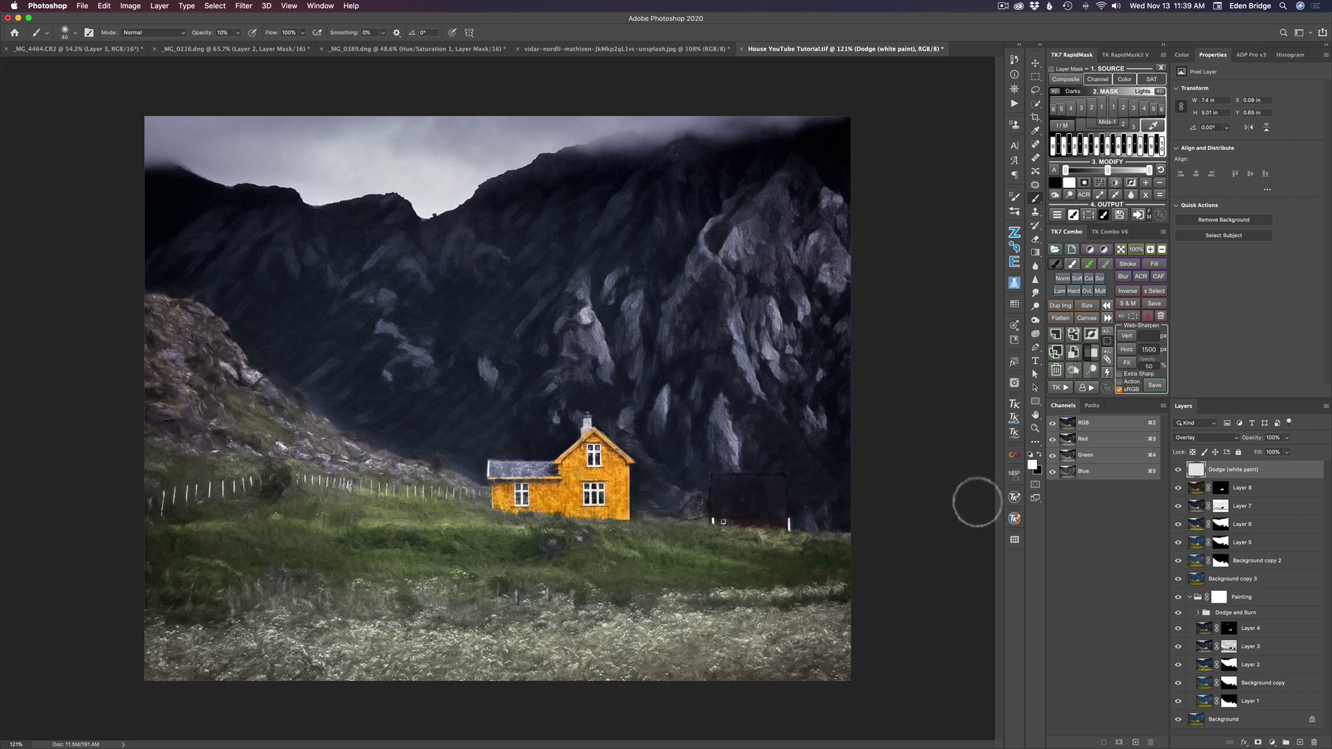
# Compare the image with the Dodge layer hidden and shown.
pyautogui.click(1179, 470)
pyautogui.click(1178, 471)
pyautogui.click(1178, 471)
pyautogui.click(1179, 470)
pyautogui.click(1179, 471)
pyautogui.click(1178, 470)
pyautogui.click(1178, 471)
pyautogui.click(1178, 470)
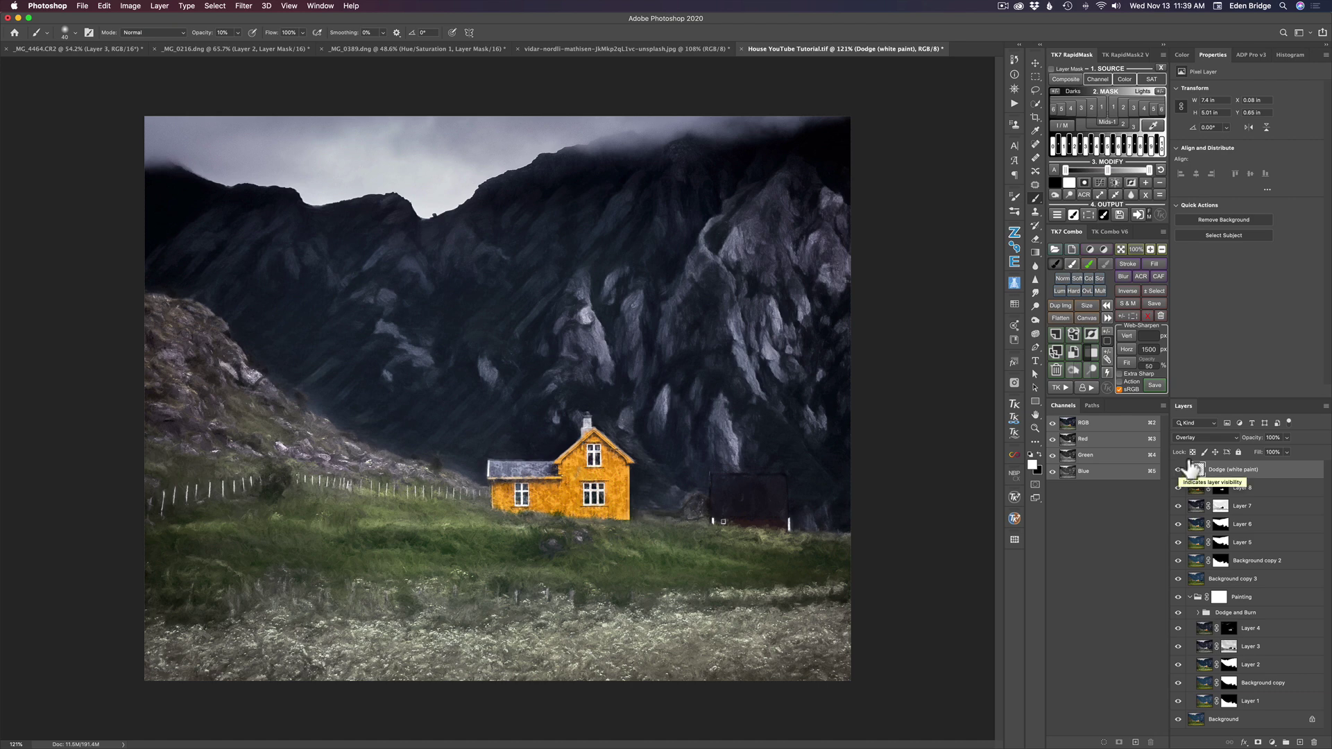
# Lower the Dodge layer's opacity to 78% and check its effect by hiding and showing the layer.
pyautogui.moveTo(1257, 444)
pyautogui.mouseDown()
pyautogui.moveTo(1123, 433)
pyautogui.moveTo(1165, 435)
pyautogui.moveTo(1153, 437)
pyautogui.mouseUp()
pyautogui.click(1178, 471)
pyautogui.click(1179, 471)
pyautogui.click(1178, 471)
pyautogui.click(1178, 471)
pyautogui.click(1179, 471)
pyautogui.click(1178, 471)
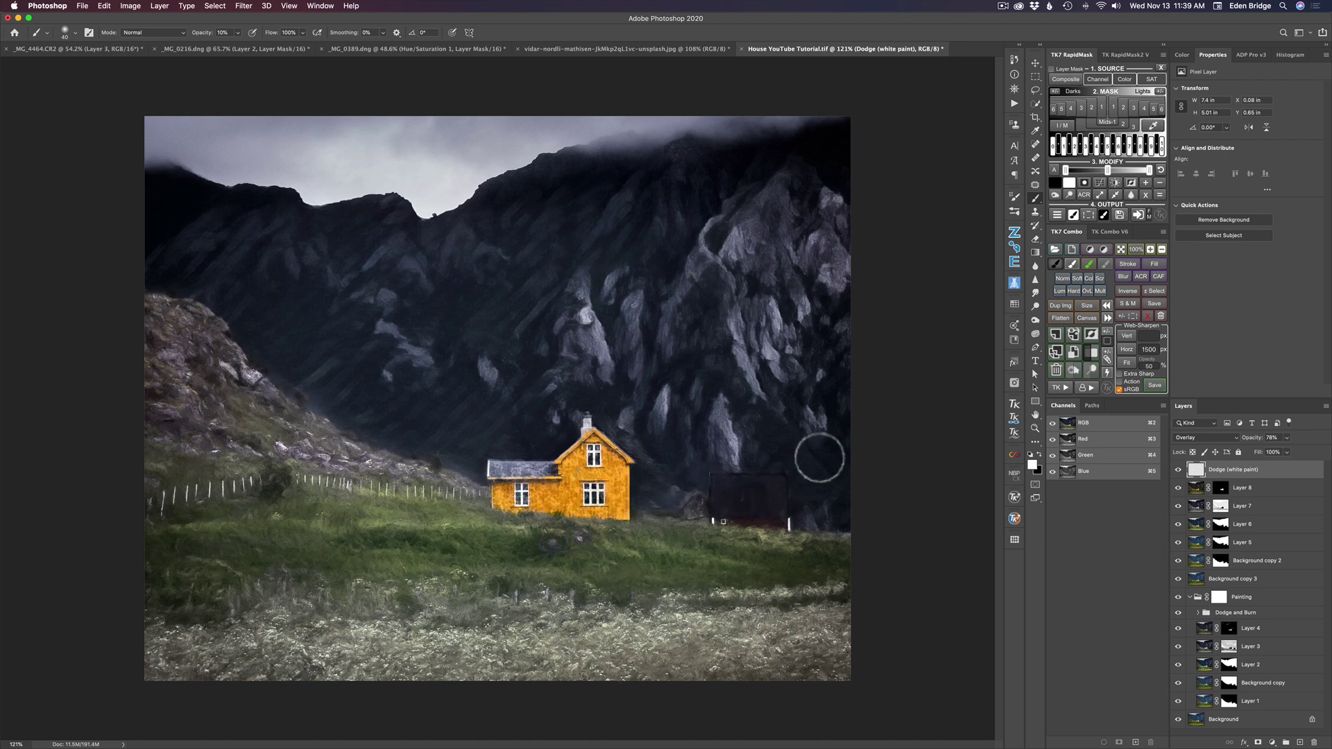
# Add a black-paint burn layer in Soft Light mode above the Dodge layer and darken the grass and hillside at 10% brush opacity.
pyautogui.click(1075, 370)
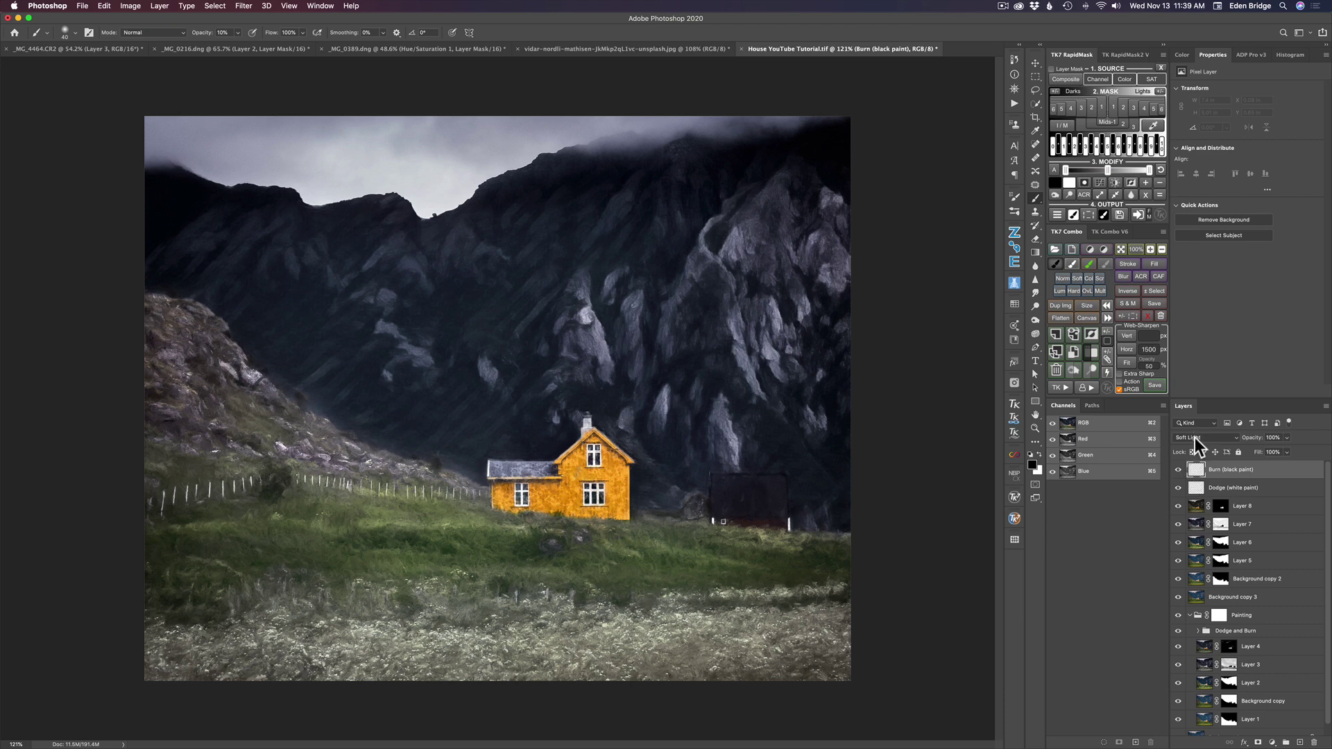
pyautogui.click(1197, 488)
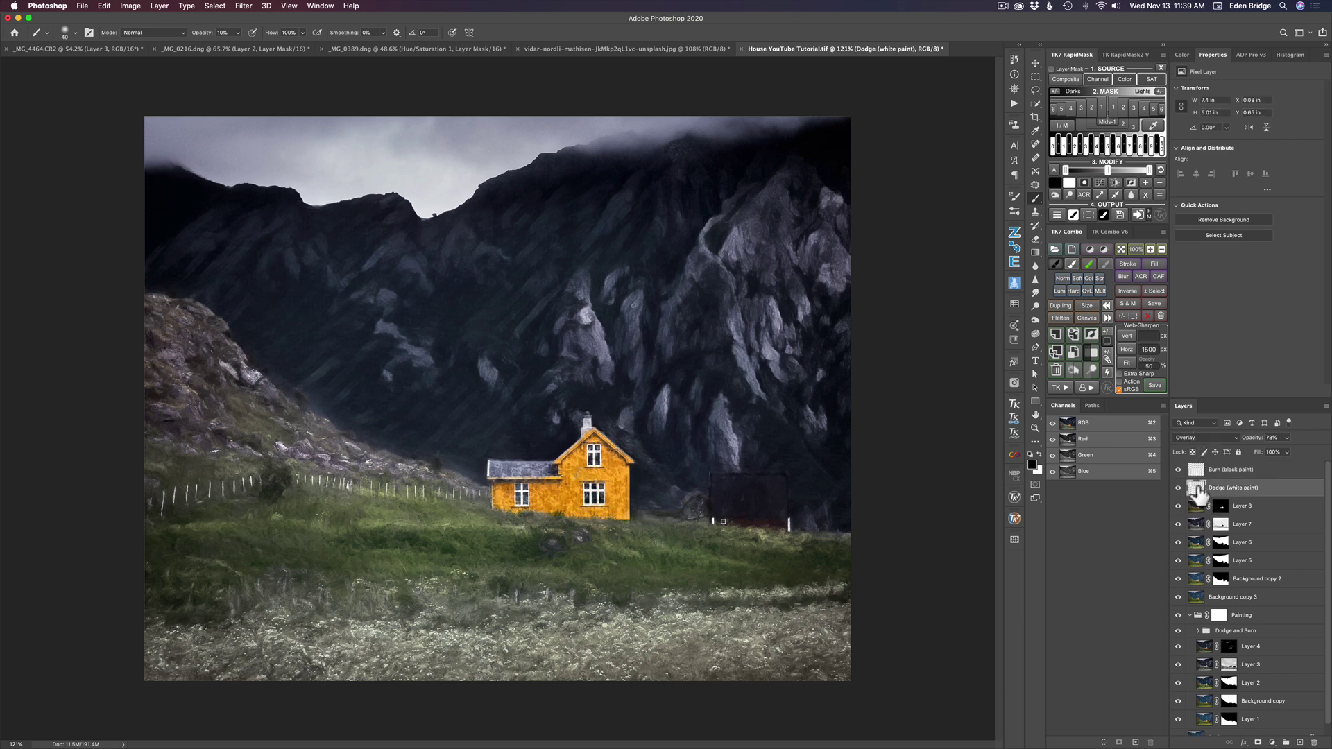
pyautogui.click(1197, 470)
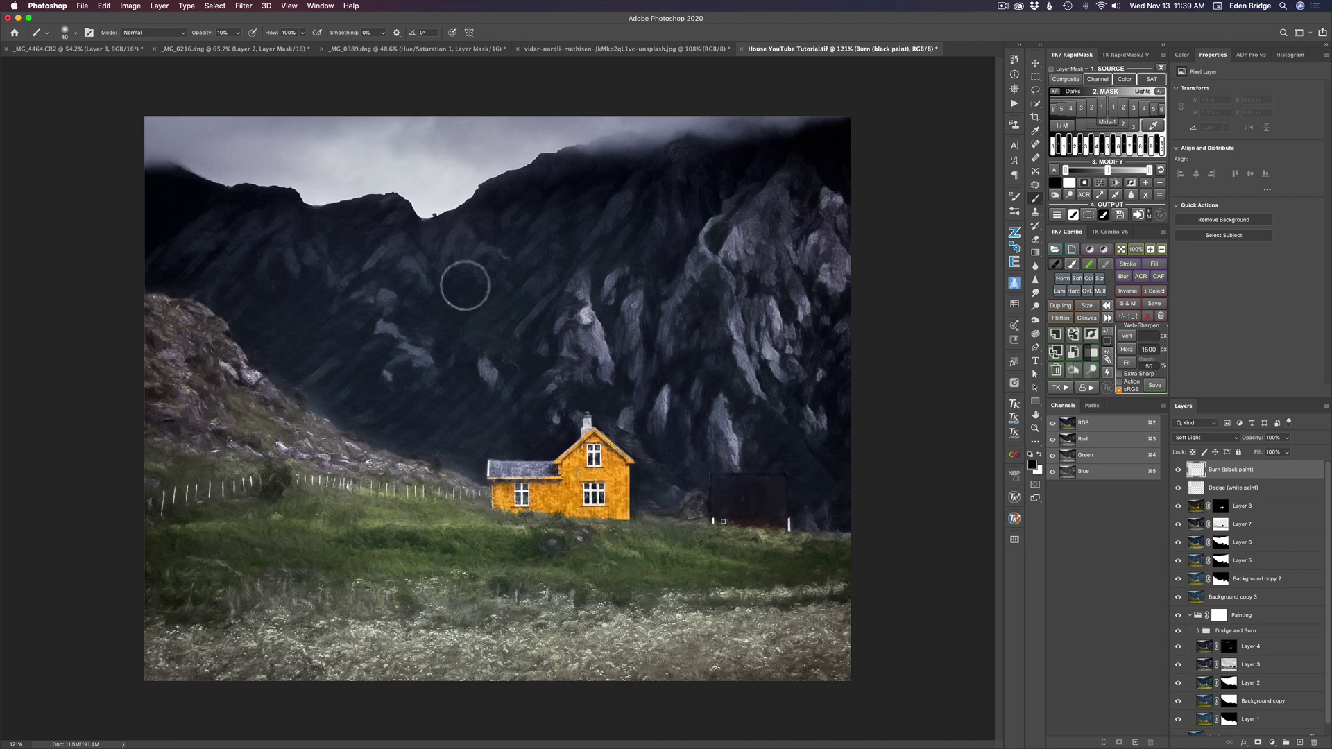
pyautogui.moveTo(403, 540)
pyautogui.mouseDown()
pyautogui.moveTo(366, 539)
pyautogui.moveTo(523, 548)
pyautogui.moveTo(453, 534)
pyautogui.moveTo(495, 538)
pyautogui.moveTo(442, 531)
pyautogui.moveTo(520, 555)
pyautogui.moveTo(496, 584)
pyautogui.moveTo(511, 589)
pyautogui.moveTo(812, 605)
pyautogui.moveTo(748, 600)
pyautogui.moveTo(754, 565)
pyautogui.moveTo(725, 551)
pyautogui.moveTo(850, 568)
pyautogui.moveTo(763, 580)
pyautogui.moveTo(602, 548)
pyautogui.moveTo(719, 566)
pyautogui.moveTo(737, 565)
pyautogui.moveTo(609, 549)
pyautogui.moveTo(782, 536)
pyautogui.moveTo(724, 533)
pyautogui.moveTo(852, 549)
pyautogui.moveTo(649, 549)
pyautogui.moveTo(487, 571)
pyautogui.moveTo(363, 555)
pyautogui.moveTo(370, 563)
pyautogui.moveTo(252, 567)
pyautogui.moveTo(267, 568)
pyautogui.moveTo(281, 555)
pyautogui.moveTo(202, 536)
pyautogui.moveTo(222, 604)
pyautogui.moveTo(282, 596)
pyautogui.moveTo(174, 581)
pyautogui.moveTo(153, 611)
pyautogui.moveTo(219, 610)
pyautogui.moveTo(166, 592)
pyautogui.moveTo(223, 434)
pyautogui.moveTo(191, 360)
pyautogui.moveTo(322, 430)
pyautogui.moveTo(227, 439)
pyautogui.moveTo(320, 439)
pyautogui.mouseUp()
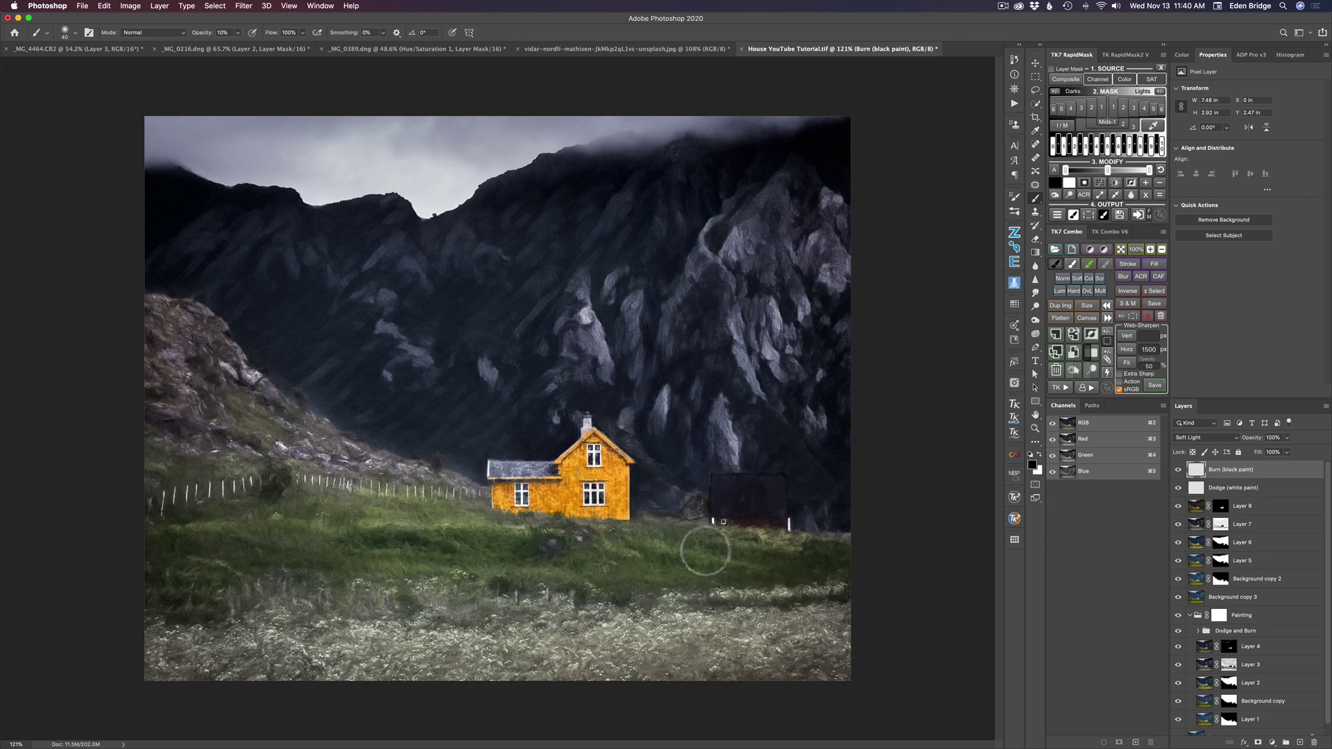
# Set the Burn layer's opacity to 90%, comparing the image with the Burn and Dodge layers hidden and shown.
pyautogui.click(1178, 470)
pyautogui.click(1178, 469)
pyautogui.click(1178, 469)
pyautogui.click(1178, 469)
pyautogui.moveTo(1256, 446)
pyautogui.mouseDown()
pyautogui.moveTo(1061, 426)
pyautogui.moveTo(1104, 437)
pyautogui.mouseUp()
pyautogui.click(1178, 488)
pyautogui.click(1178, 488)
# Group the Burn and Dodge layers into a masked group and name it Dodge and Burn.
pyautogui.press('shift')
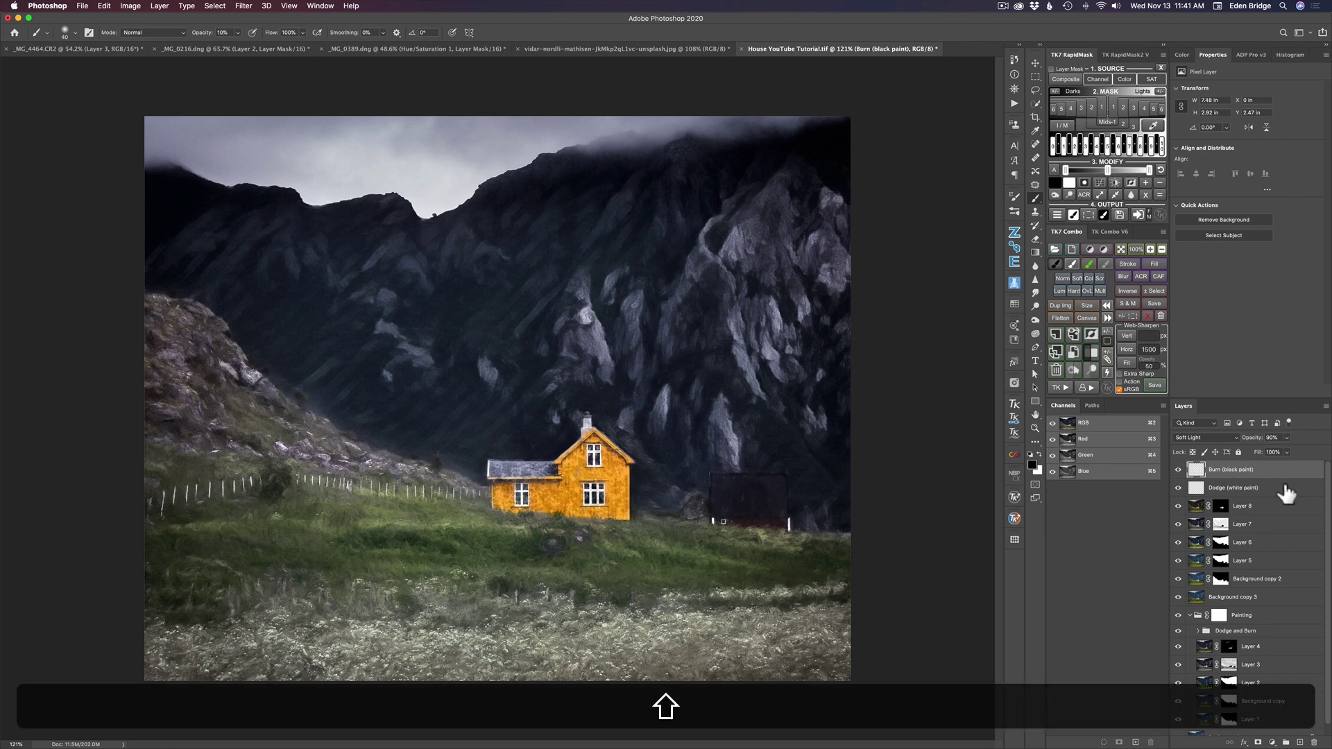
pyautogui.keyDown('shift'); pyautogui.click(1284, 488); pyautogui.keyUp('shift')
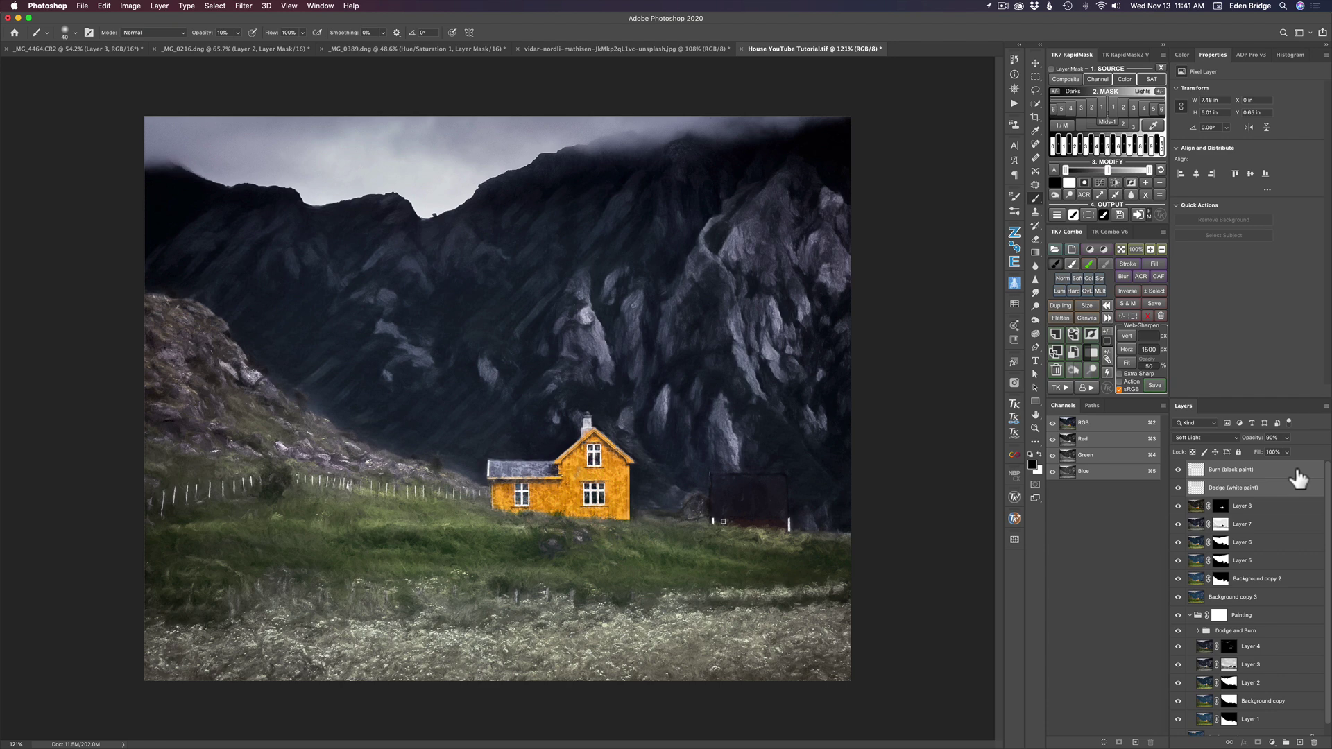
pyautogui.click(1096, 352)
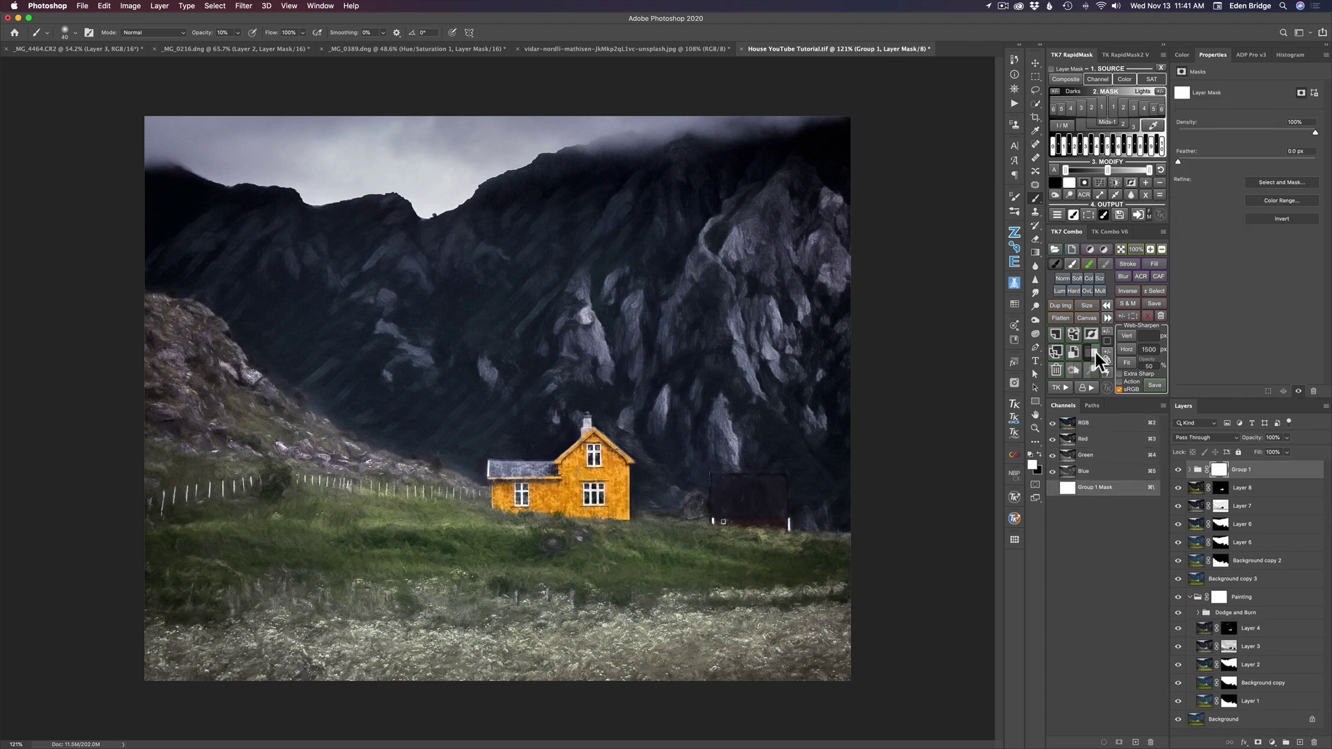
pyautogui.doubleClick(1242, 469)
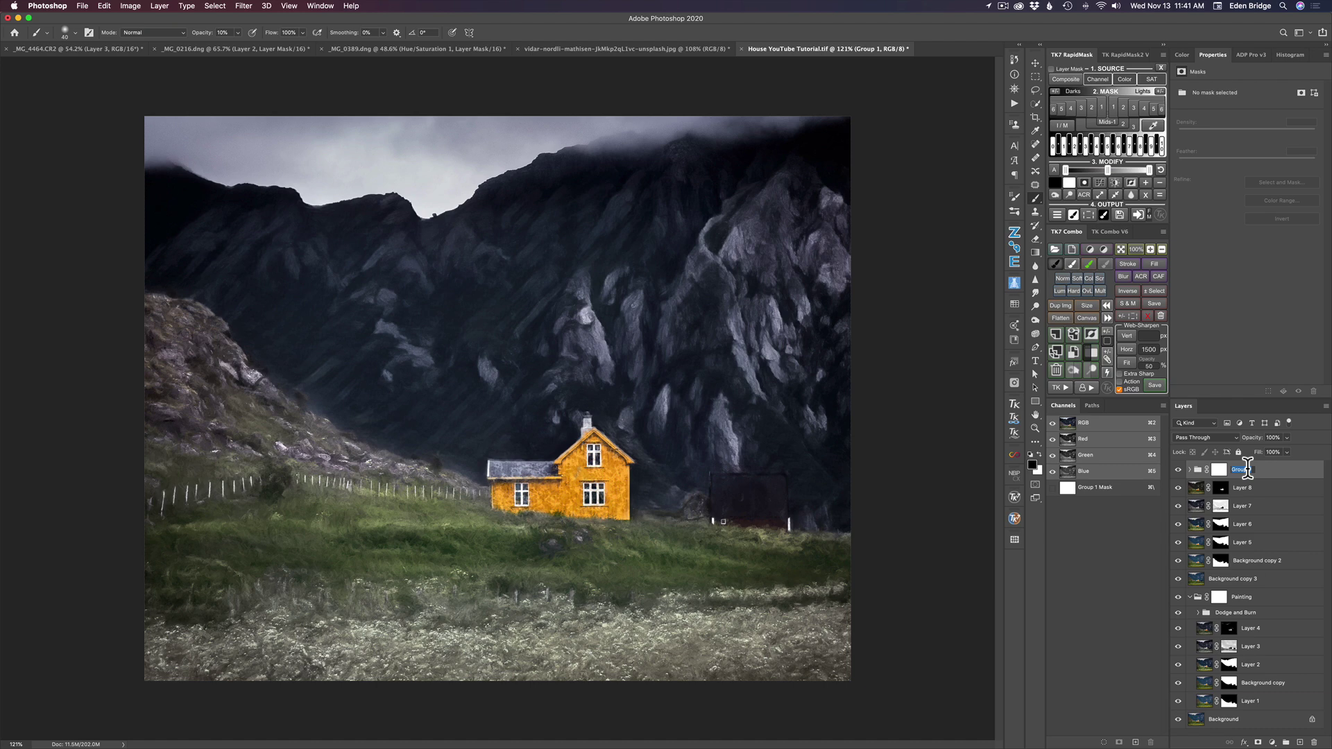
pyautogui.write('Dod')
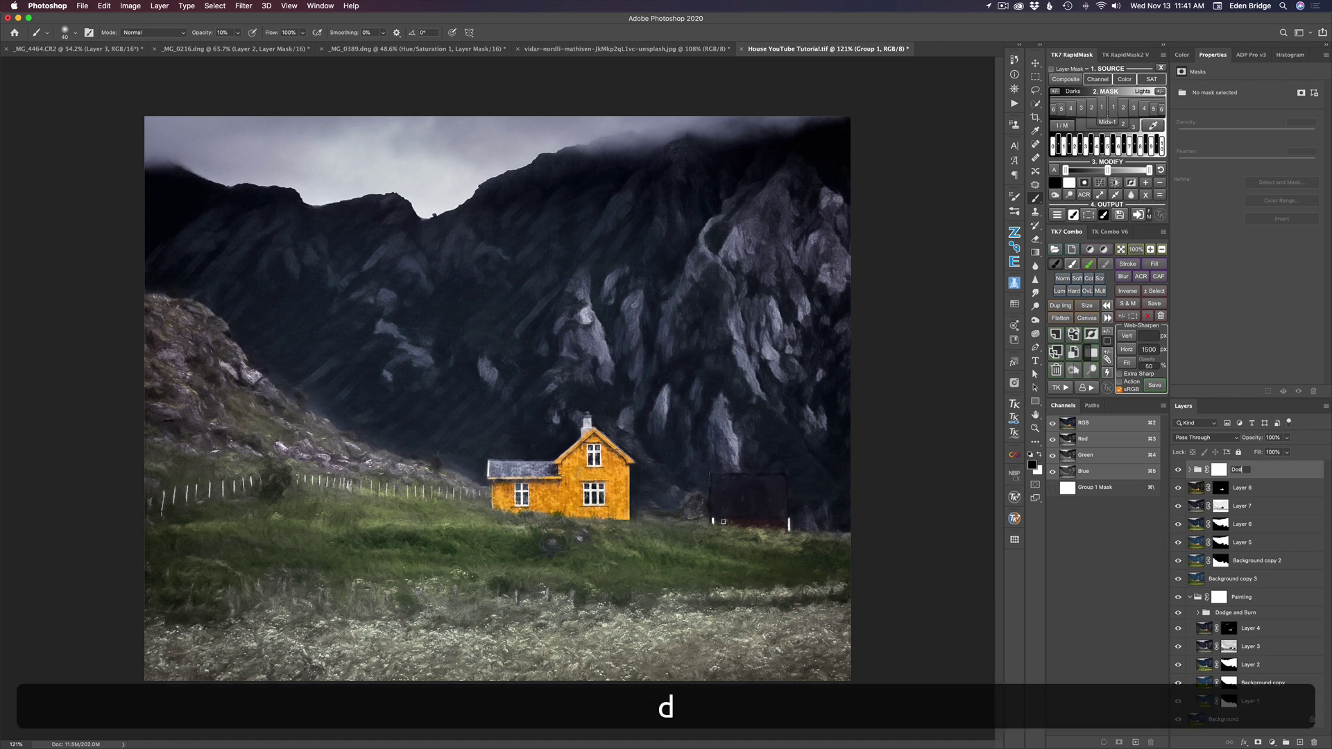
pyautogui.write('ge and Burn')
pyautogui.press('Return')
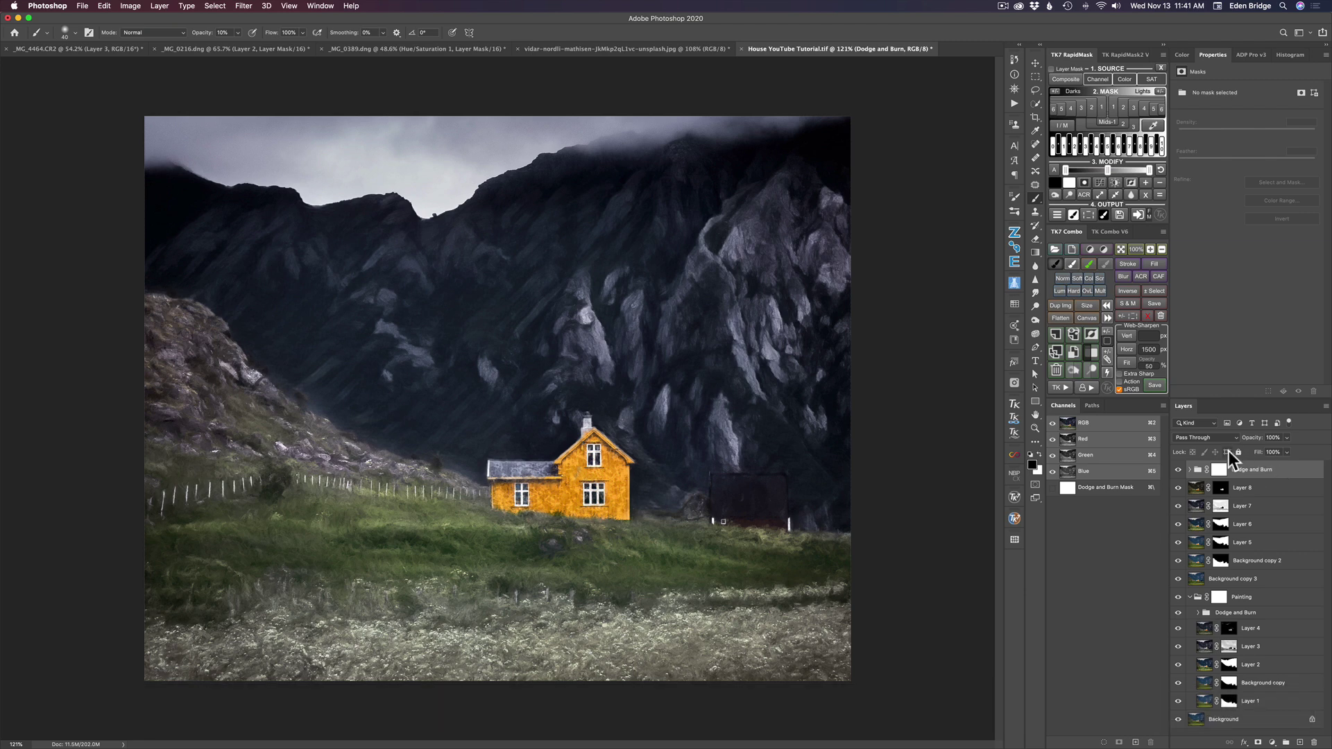
# Compare the image with and without the Dodge and Burn group, and the finished painting against the original Background layer.
pyautogui.click(1179, 470)
pyautogui.click(1178, 470)
pyautogui.click(1179, 470)
pyautogui.click(1179, 470)
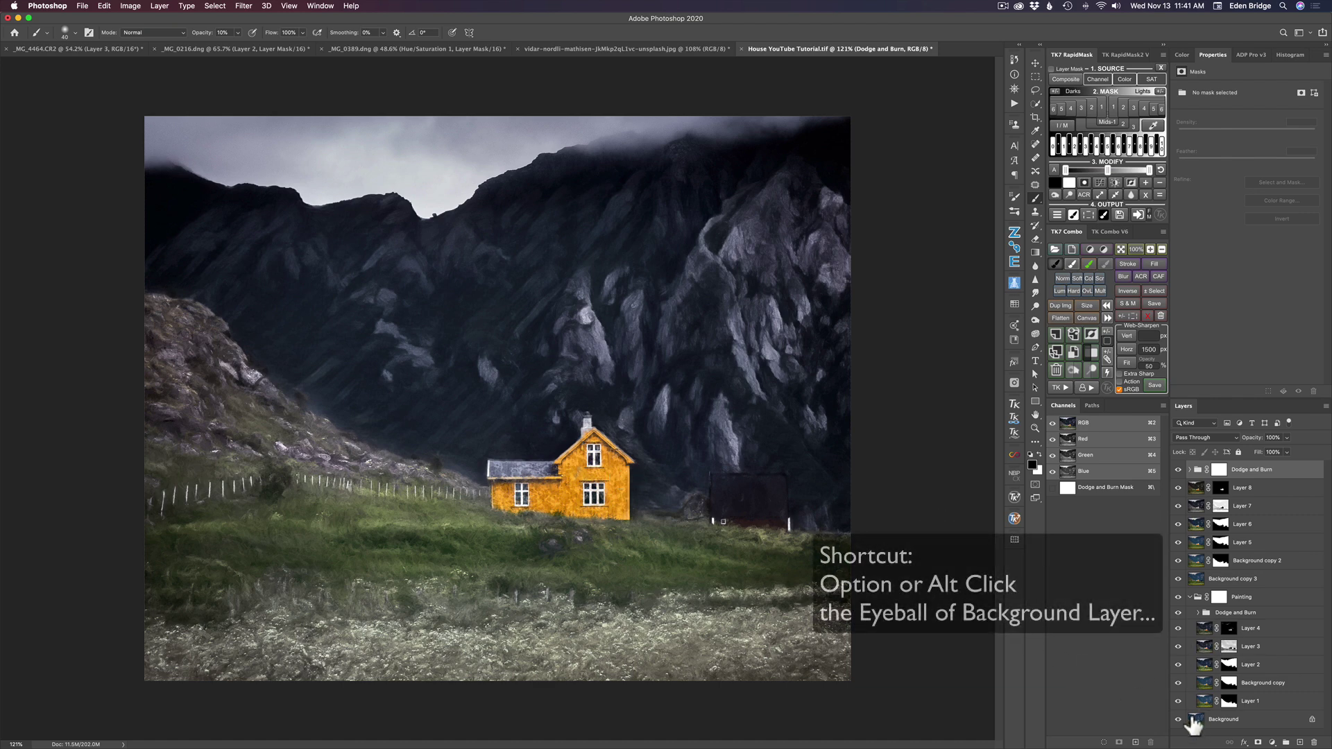
pyautogui.press('alt')
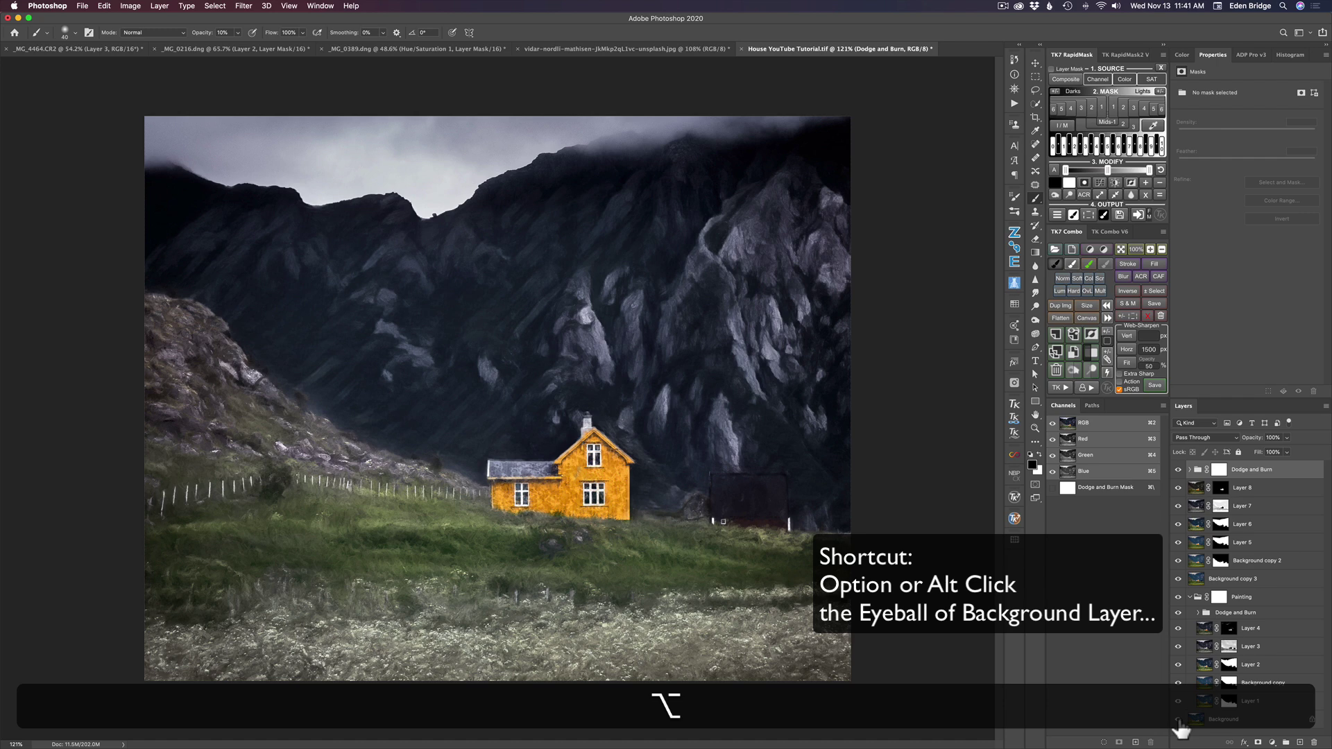
pyautogui.keyDown('alt'); pyautogui.click(1178, 720); pyautogui.keyUp('alt')
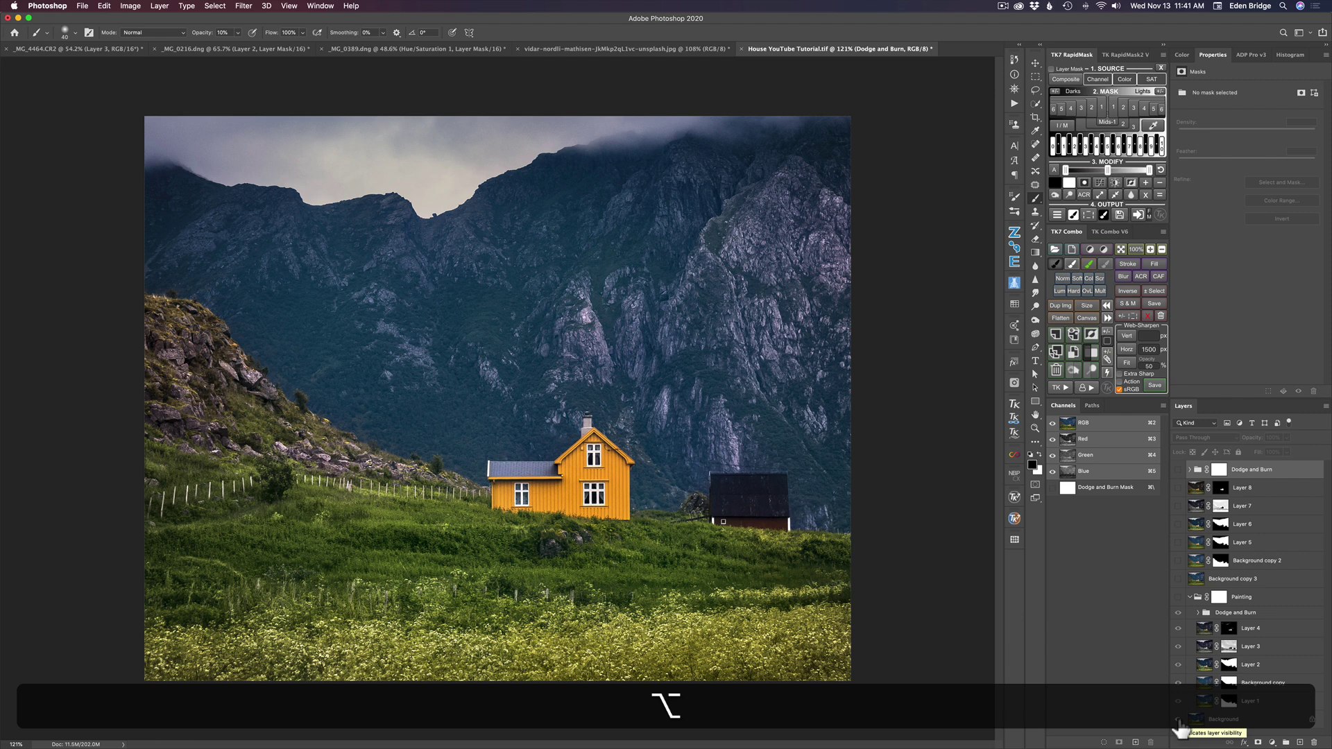
pyautogui.keyDown('alt'); pyautogui.click(1178, 722); pyautogui.keyUp('alt')
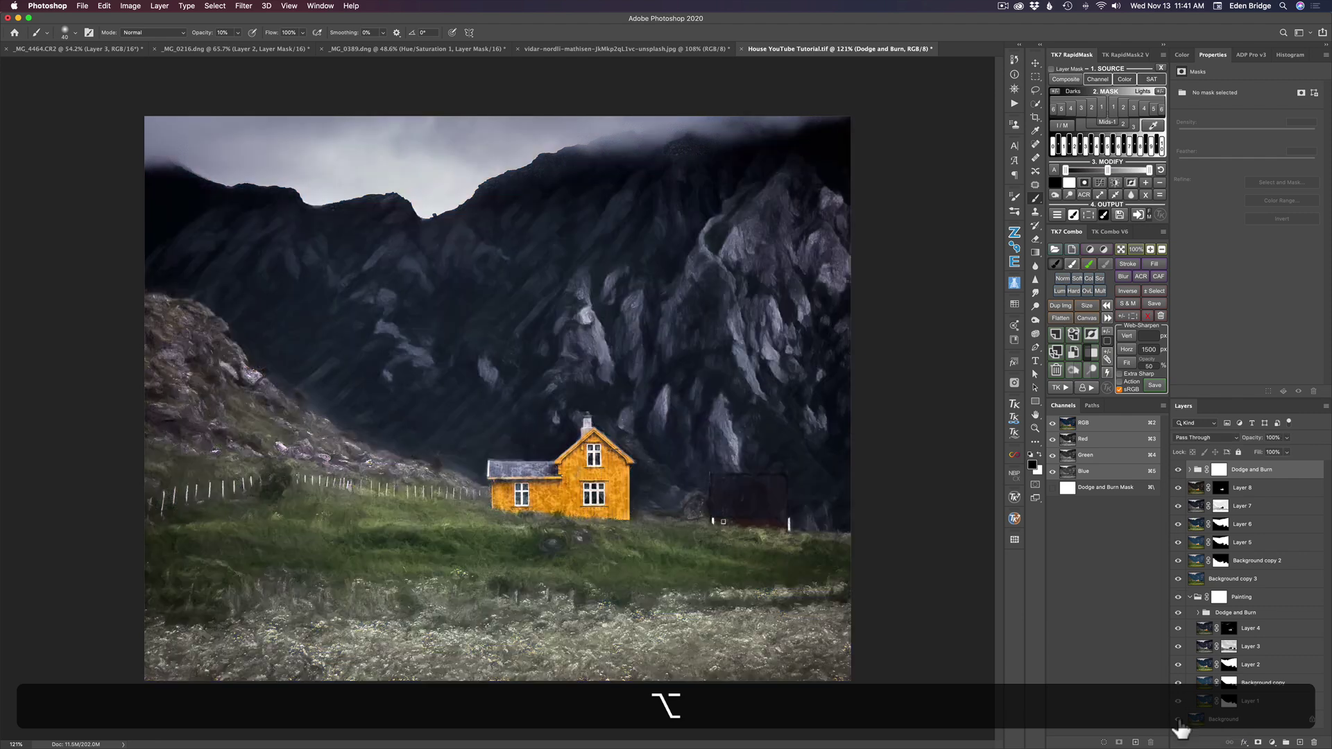